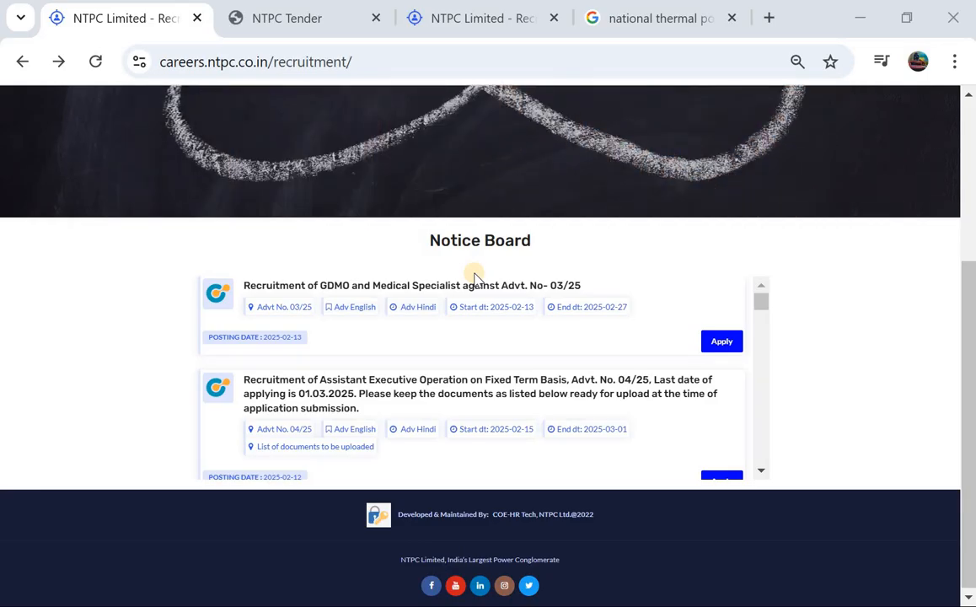
Leave the recruitment notice board and switch to the already open NTPC Tender advertisement
{"action": "scroll", "coordinate": [475, 278], "scroll_direction": "up", "scroll_amount": 2}
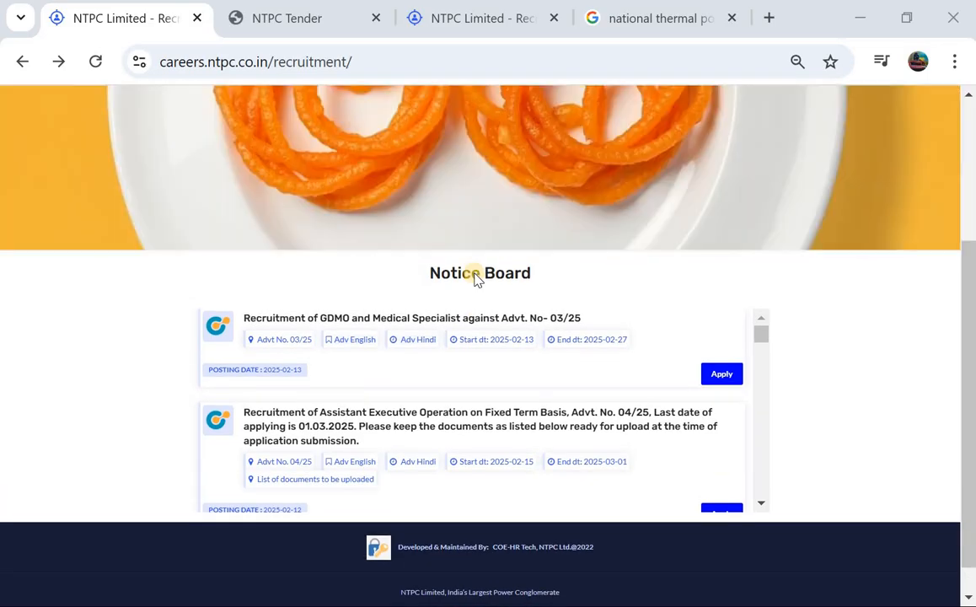
{"action": "scroll", "coordinate": [474, 278], "scroll_direction": "up", "scroll_amount": 3}
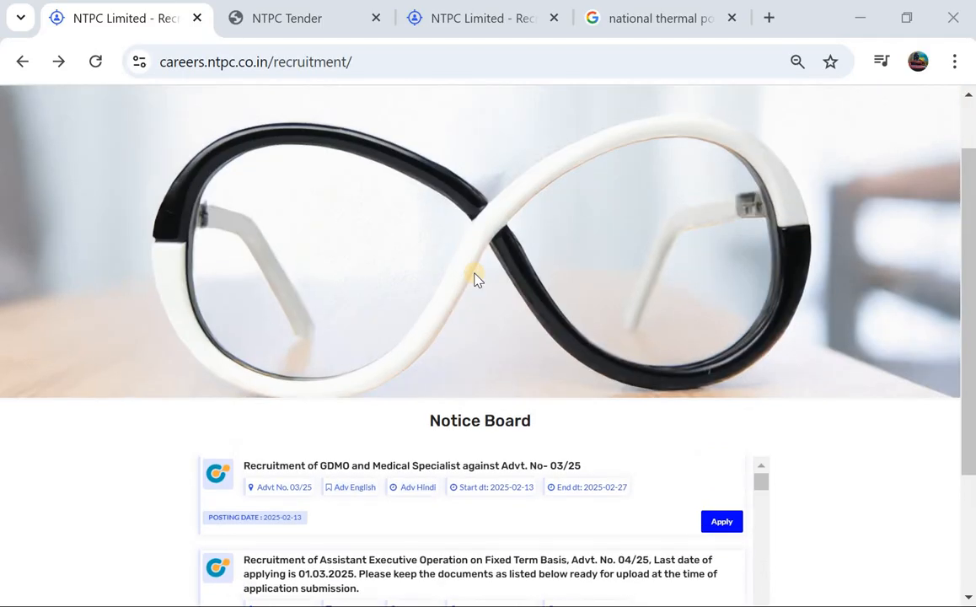
{"action": "scroll", "coordinate": [474, 278], "scroll_direction": "up", "scroll_amount": 2}
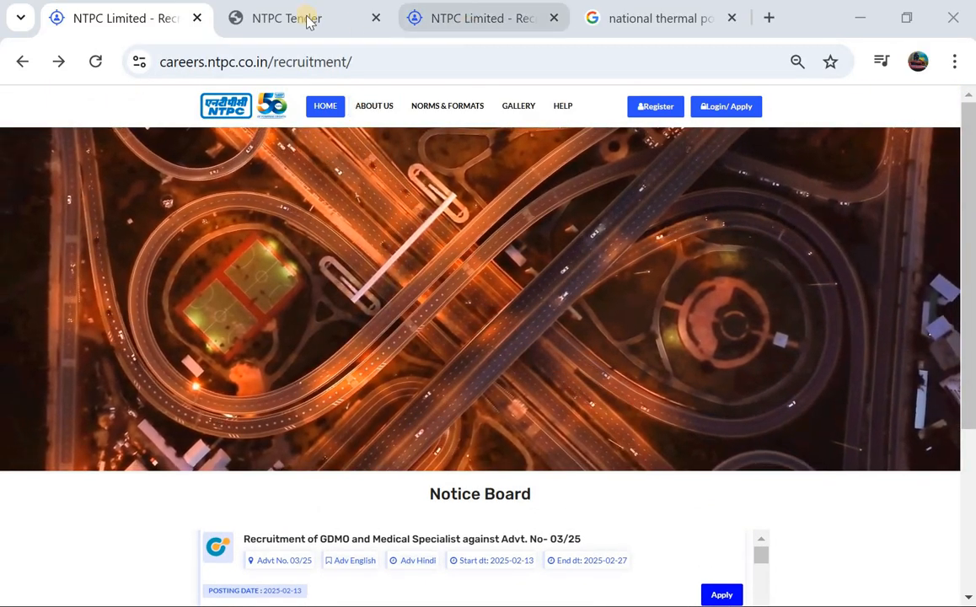
{"action": "left_click", "coordinate": [300, 18]}
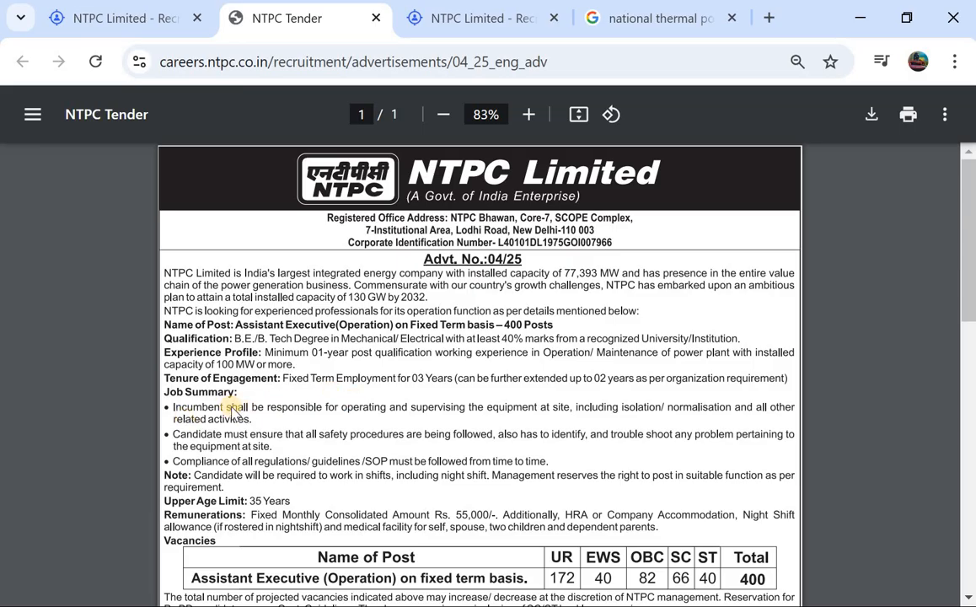
Read advertisement 04/25 from the post details and vacancies through the general conditions to the application instructions and dates
{"action": "scroll", "coordinate": [233, 408], "scroll_direction": "down", "scroll_amount": 1}
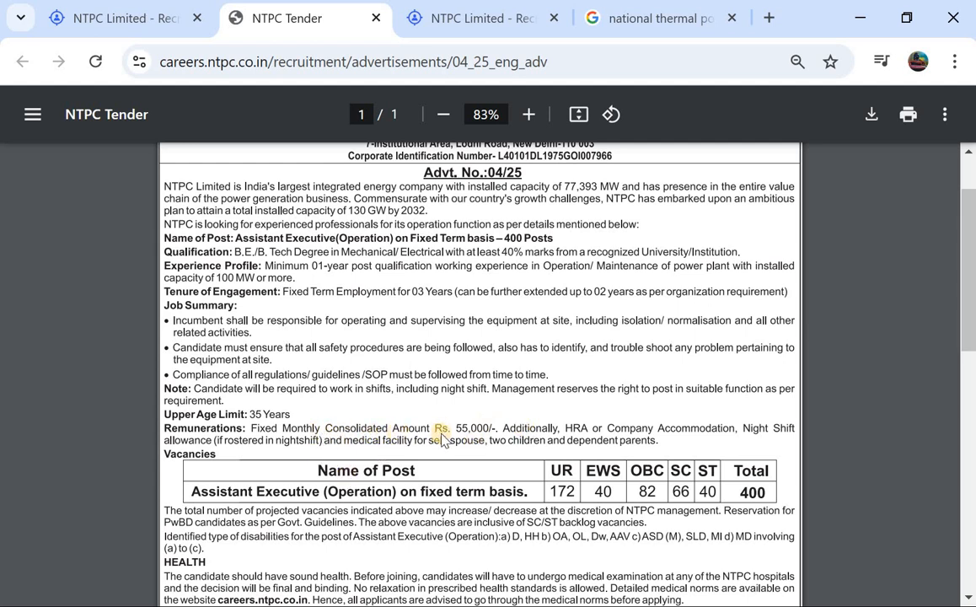
{"action": "scroll", "coordinate": [368, 371], "scroll_direction": "up", "scroll_amount": 2}
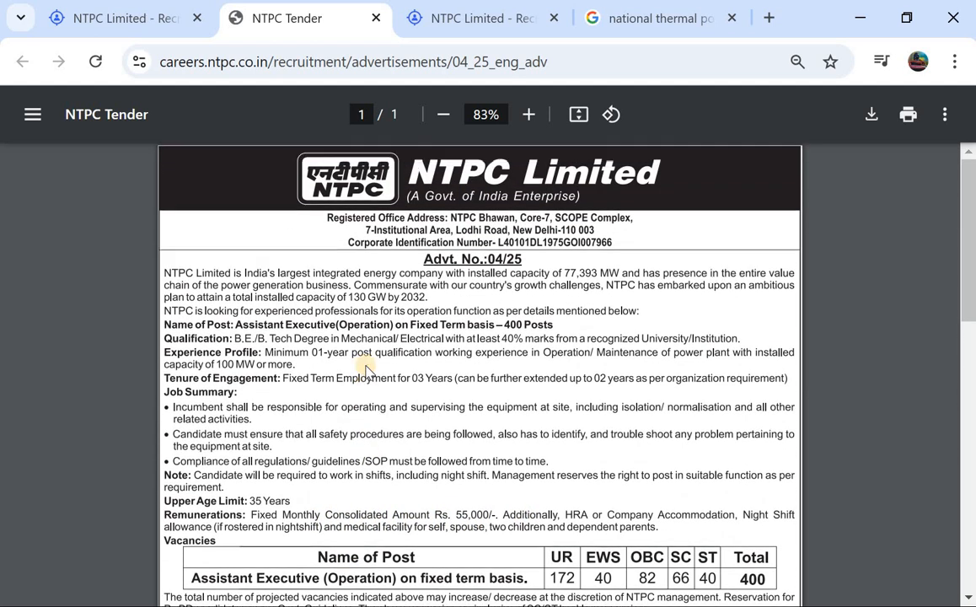
{"action": "scroll", "coordinate": [362, 368], "scroll_direction": "down", "scroll_amount": 1}
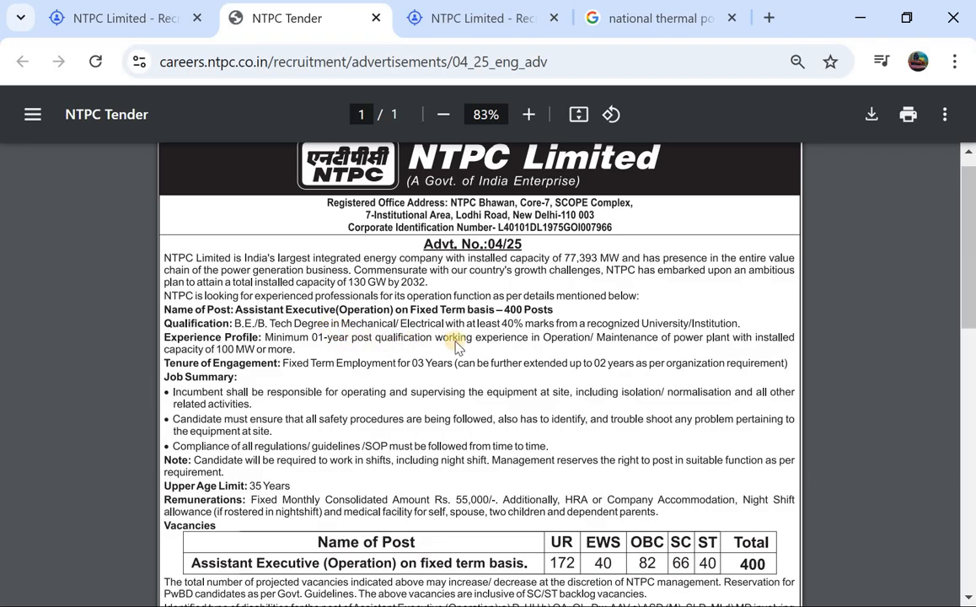
{"action": "scroll", "coordinate": [447, 358], "scroll_direction": "down", "scroll_amount": 1}
{"action": "scroll", "coordinate": [439, 371], "scroll_direction": "down", "scroll_amount": 2}
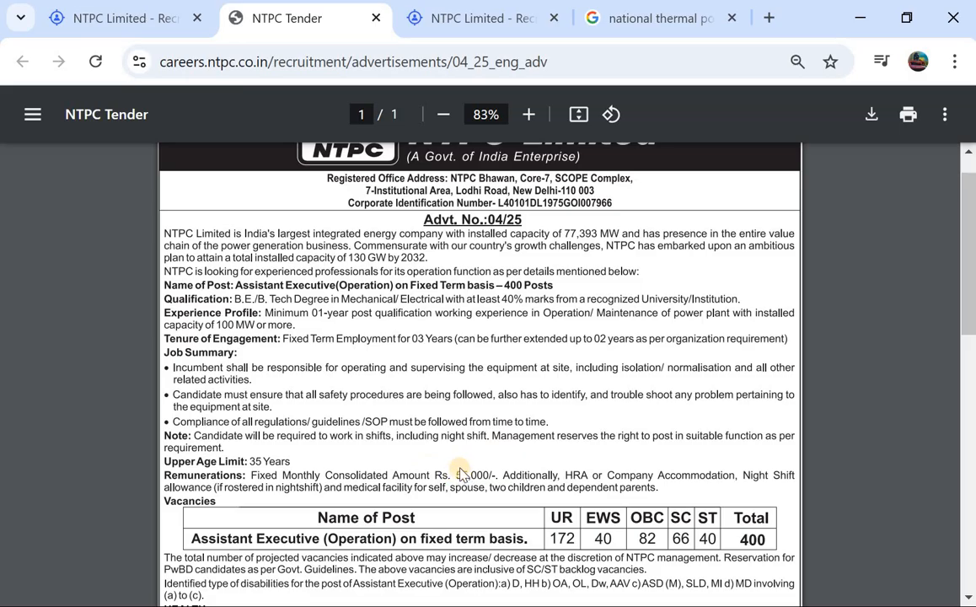
{"action": "scroll", "coordinate": [486, 472], "scroll_direction": "down", "scroll_amount": 2}
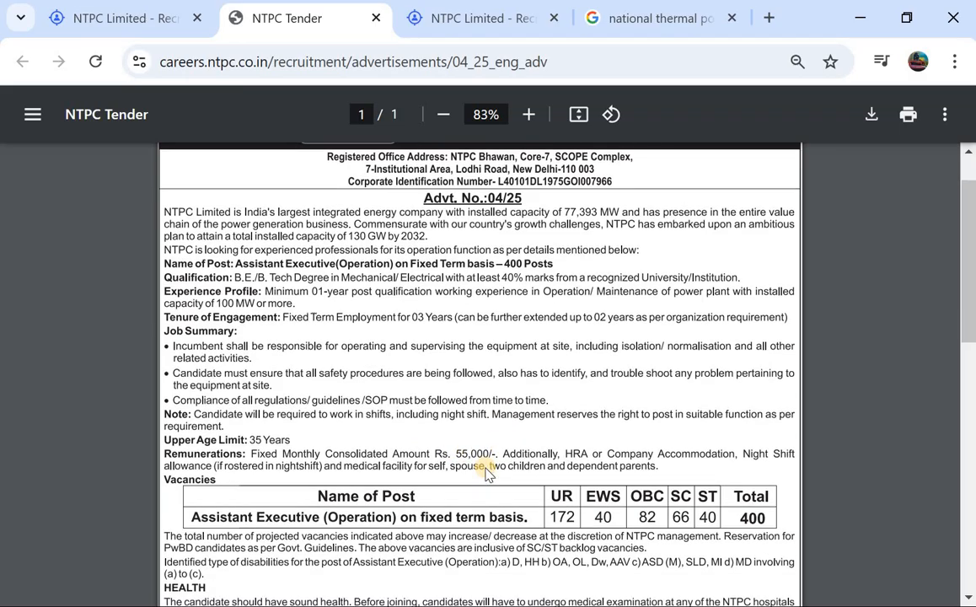
{"action": "scroll", "coordinate": [483, 342], "scroll_direction": "down", "scroll_amount": 2}
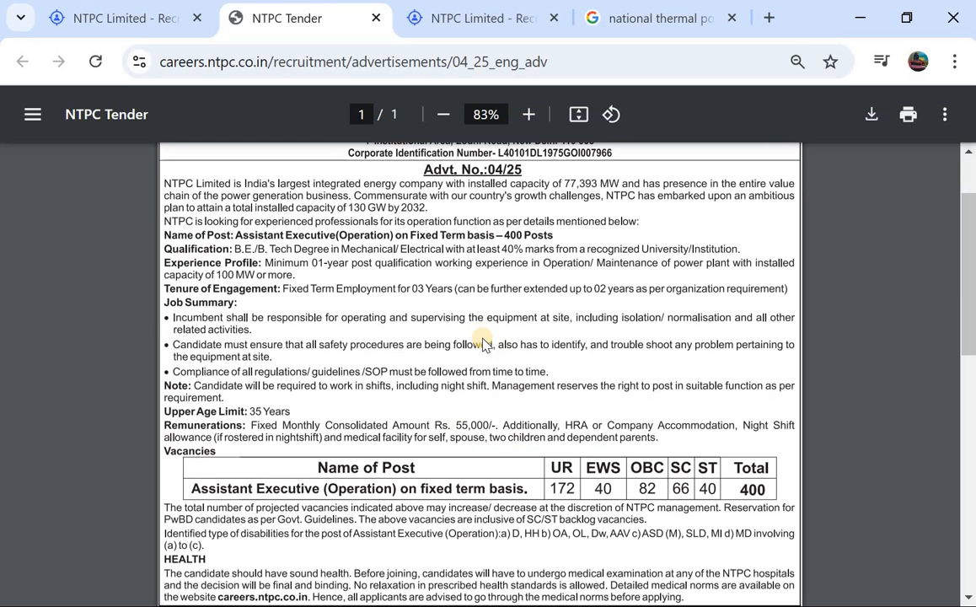
{"action": "scroll", "coordinate": [437, 289], "scroll_direction": "down", "scroll_amount": 4}
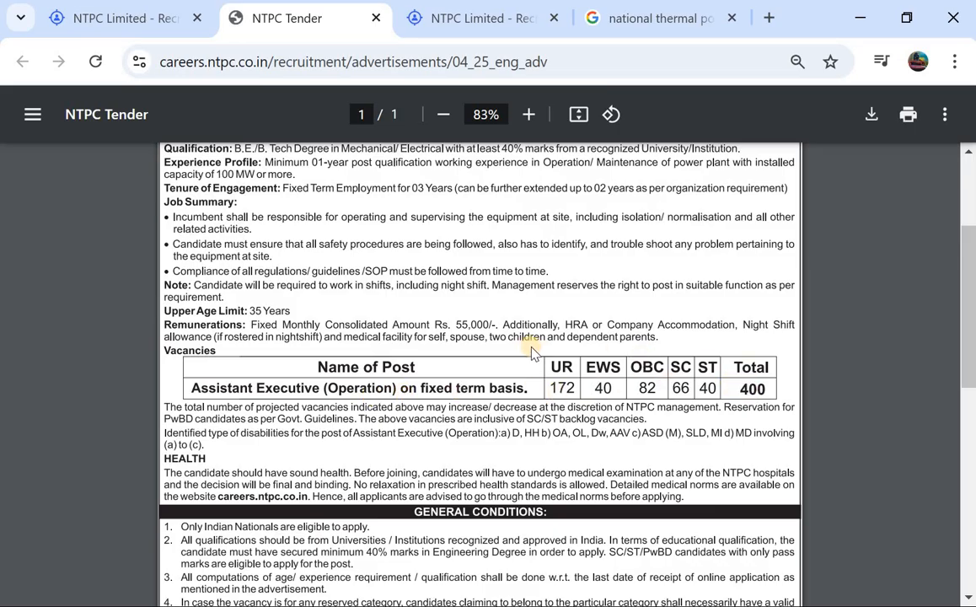
{"action": "scroll", "coordinate": [598, 392], "scroll_direction": "down", "scroll_amount": 5}
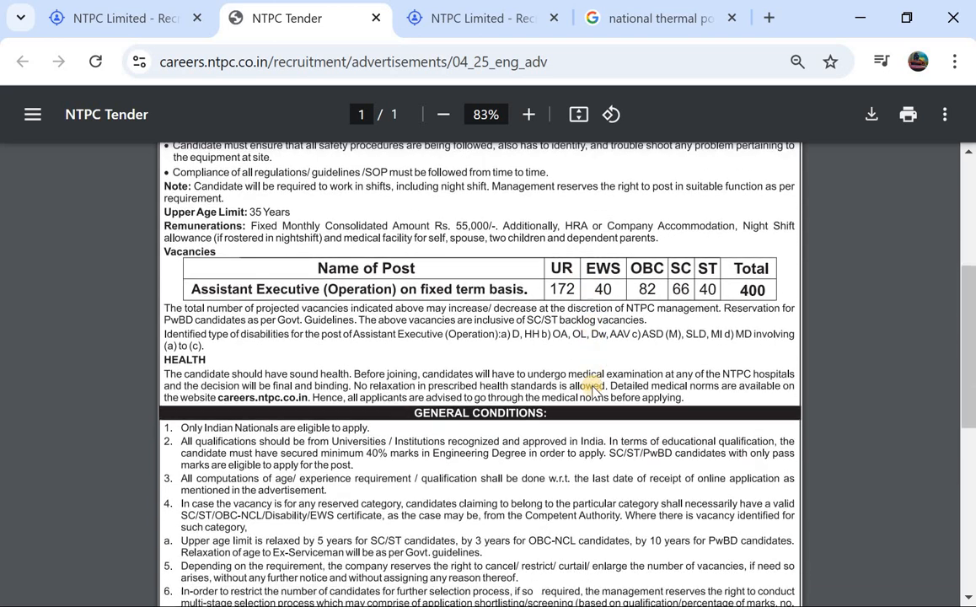
{"action": "scroll", "coordinate": [594, 390], "scroll_direction": "down", "scroll_amount": 4}
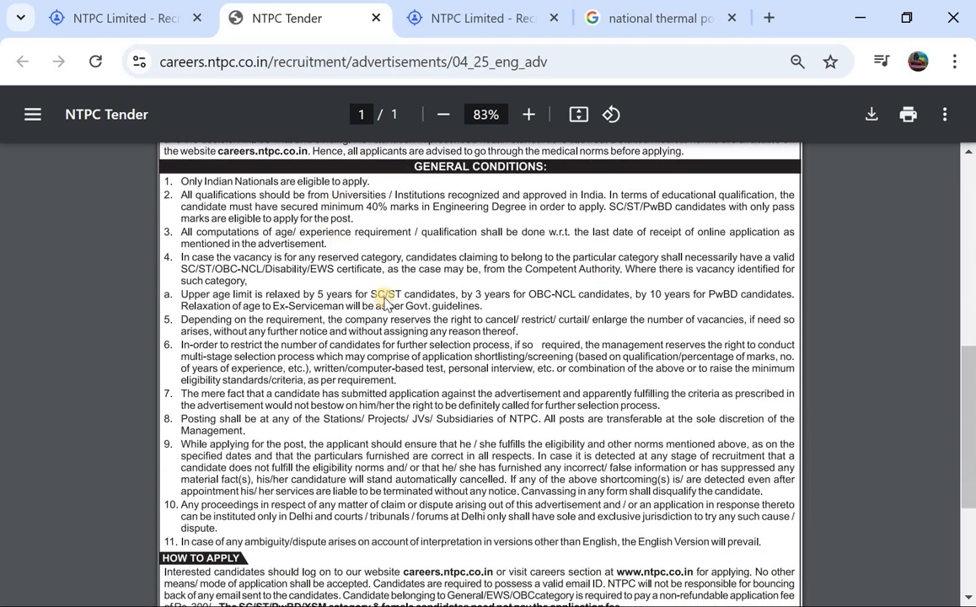
{"action": "scroll", "coordinate": [384, 301], "scroll_direction": "down", "scroll_amount": 3}
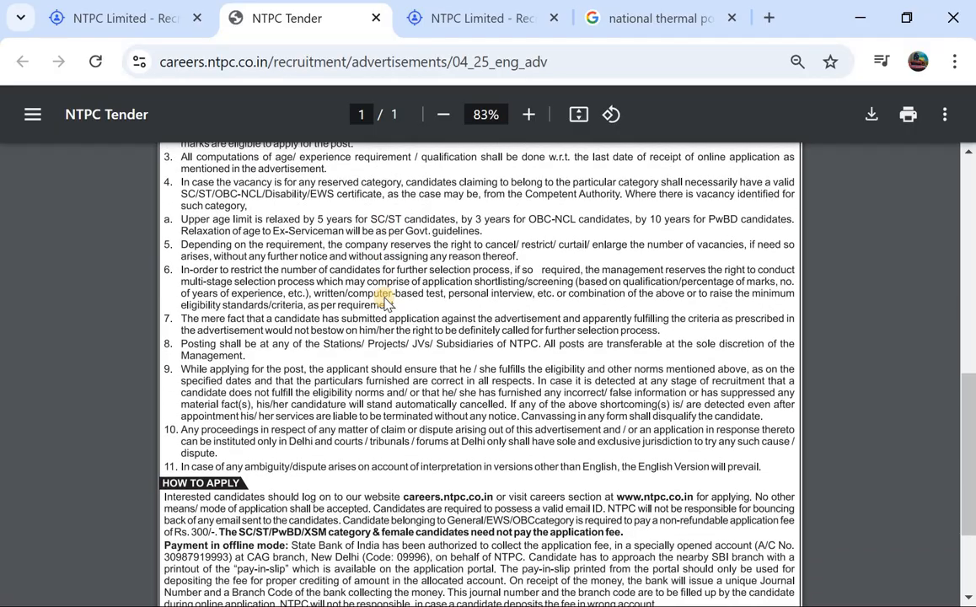
{"action": "scroll", "coordinate": [384, 300], "scroll_direction": "down", "scroll_amount": 4}
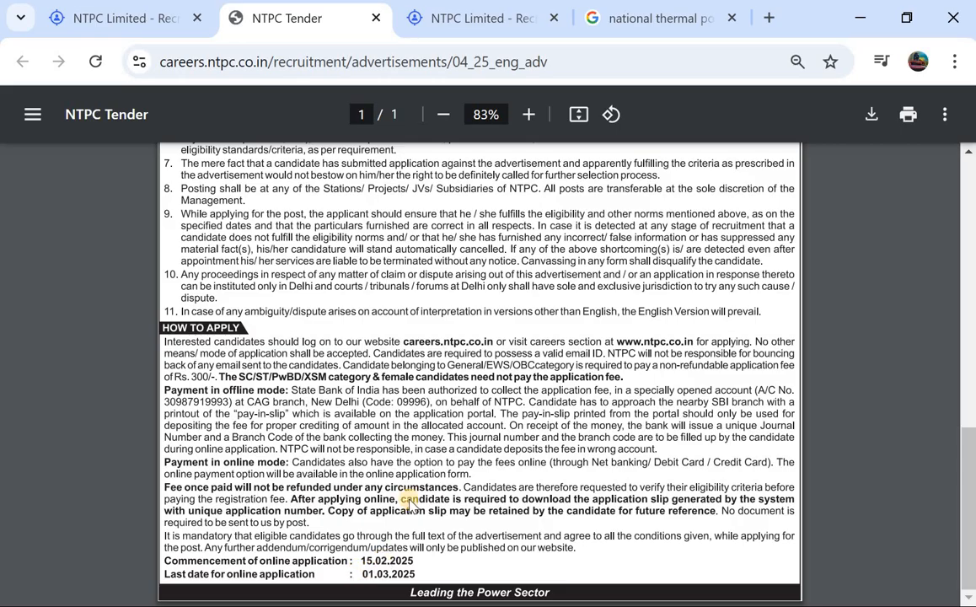
Return to the beginning of the advertisement and review the post name, qualification, experience and remuneration details
{"action": "scroll", "coordinate": [410, 502], "scroll_direction": "up", "scroll_amount": 5}
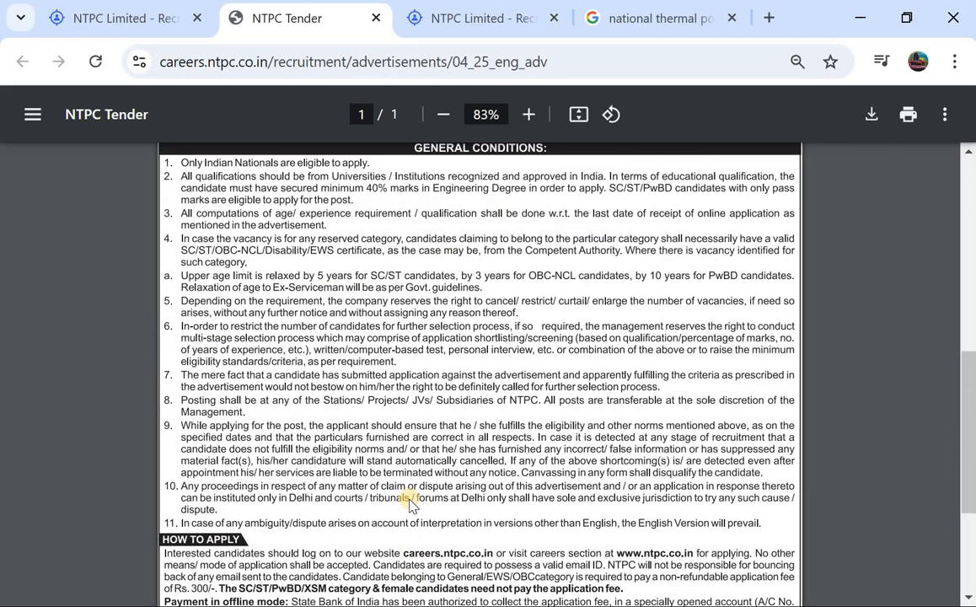
{"action": "scroll", "coordinate": [411, 502], "scroll_direction": "up", "scroll_amount": 5}
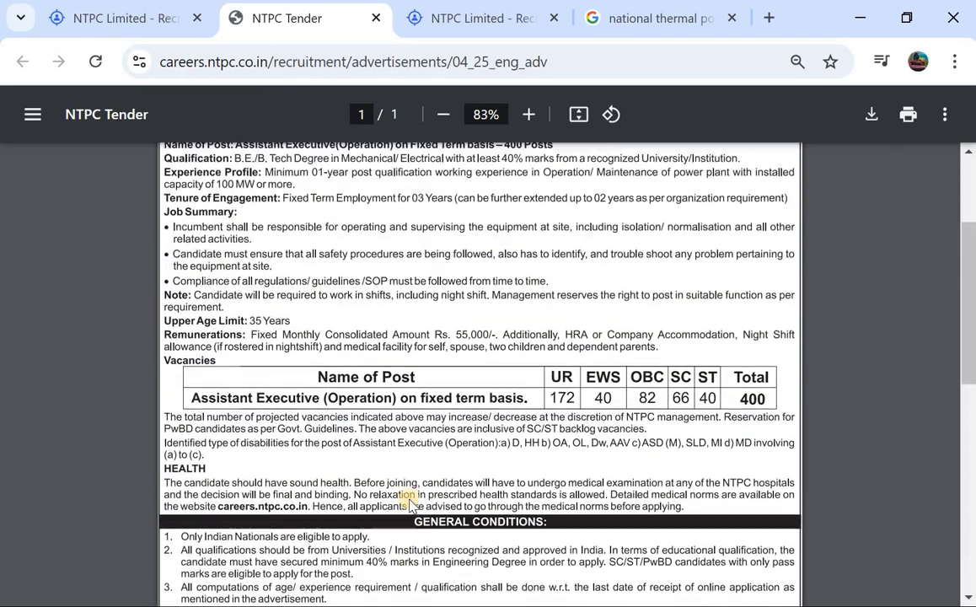
{"action": "scroll", "coordinate": [411, 502], "scroll_direction": "up", "scroll_amount": 3}
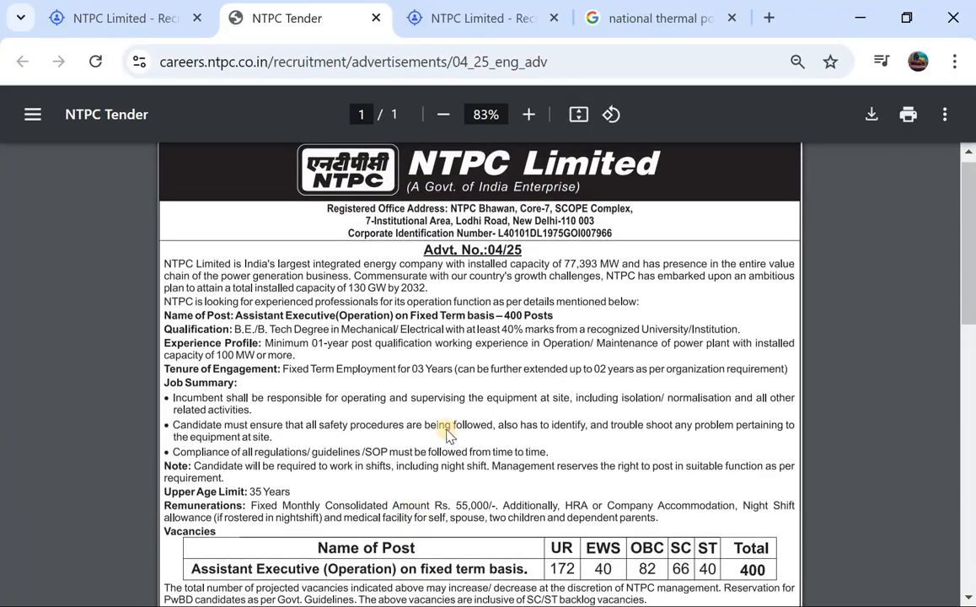
{"action": "scroll", "coordinate": [400, 383], "scroll_direction": "up", "scroll_amount": 1}
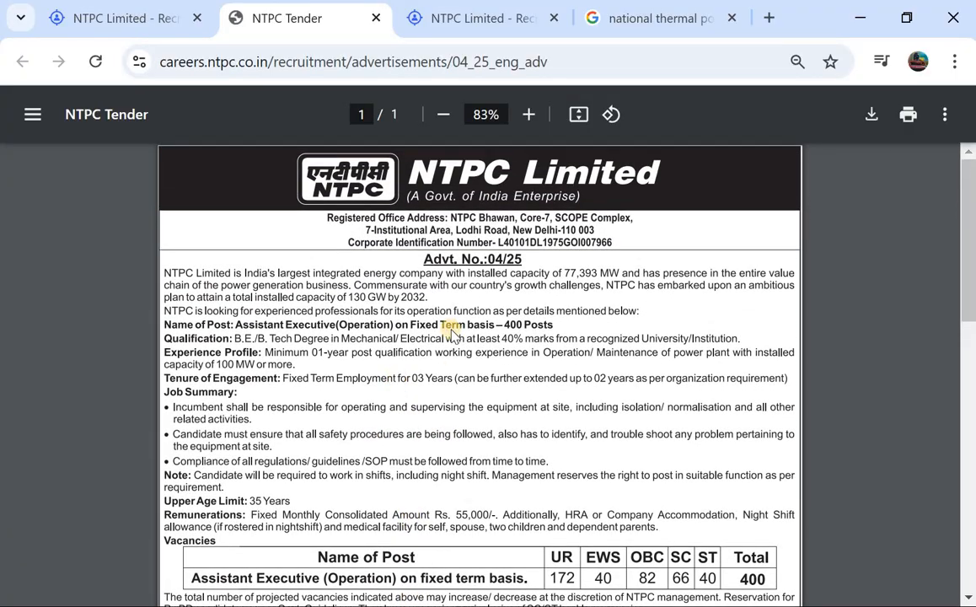
{"action": "scroll", "coordinate": [447, 329], "scroll_direction": "down", "scroll_amount": 1}
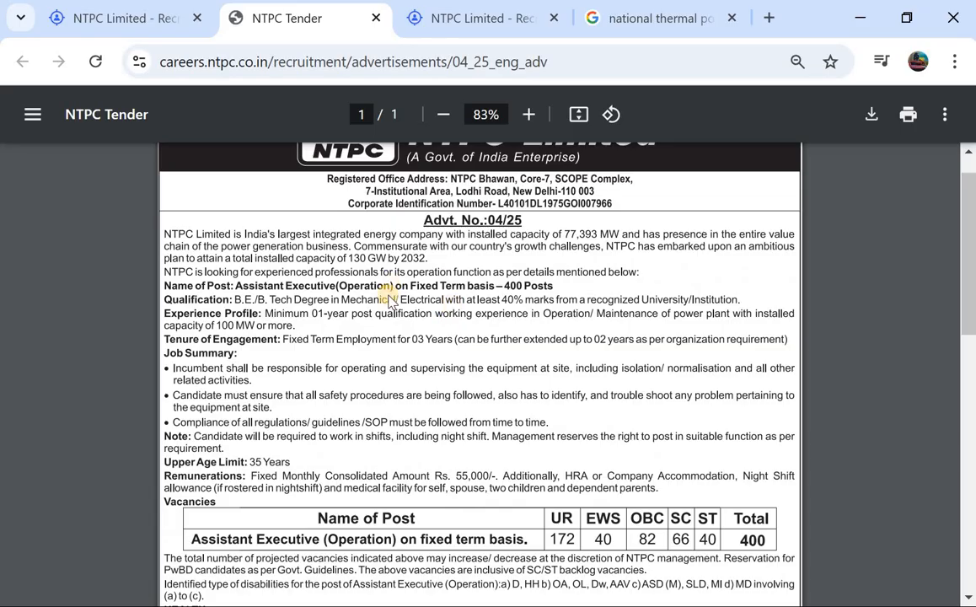
{"action": "scroll", "coordinate": [455, 438], "scroll_direction": "down", "scroll_amount": 1}
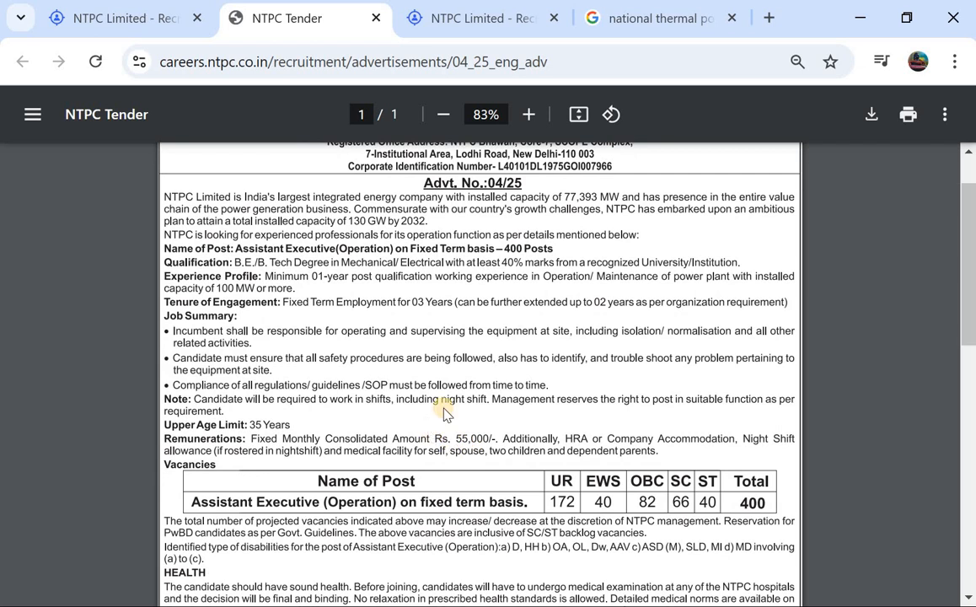
{"action": "scroll", "coordinate": [445, 413], "scroll_direction": "up", "scroll_amount": 2}
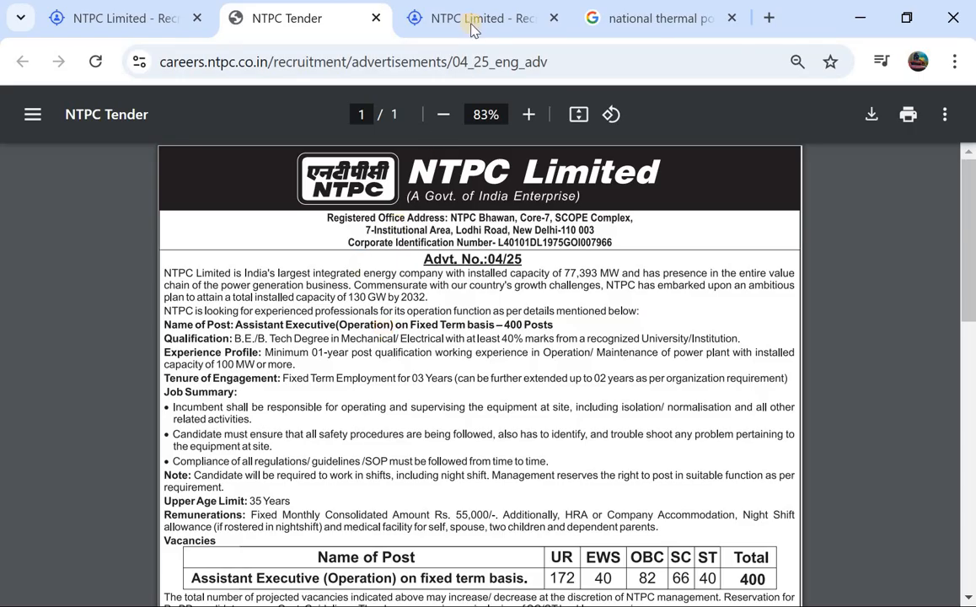
Switch to the open Candidate Login page and open the new user registration form from it
{"action": "left_click", "coordinate": [432, 20]}
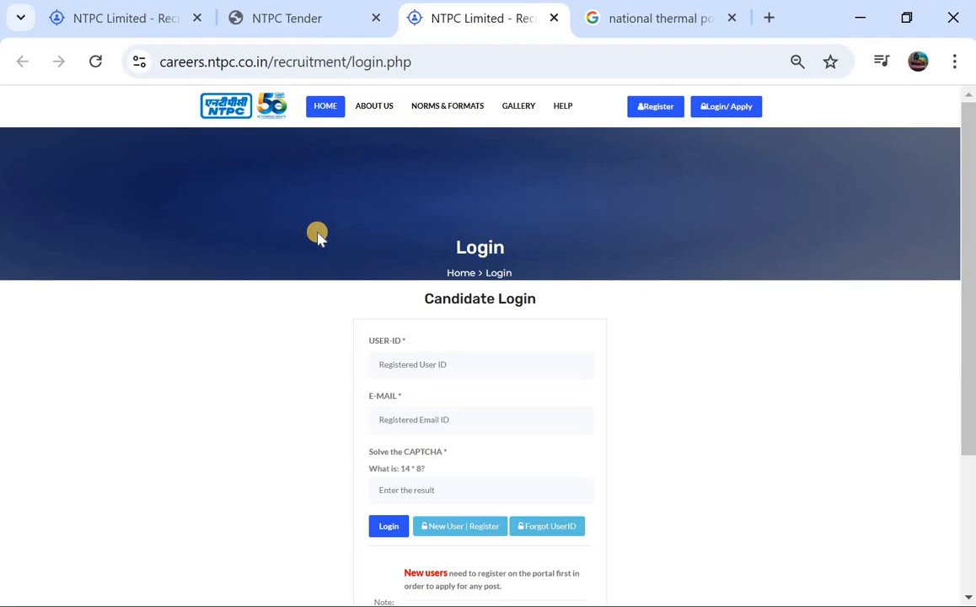
{"action": "scroll", "coordinate": [317, 235], "scroll_direction": "down", "scroll_amount": 1}
{"action": "scroll", "coordinate": [317, 236], "scroll_direction": "up", "scroll_amount": 1}
{"action": "scroll", "coordinate": [317, 236], "scroll_direction": "down", "scroll_amount": 2}
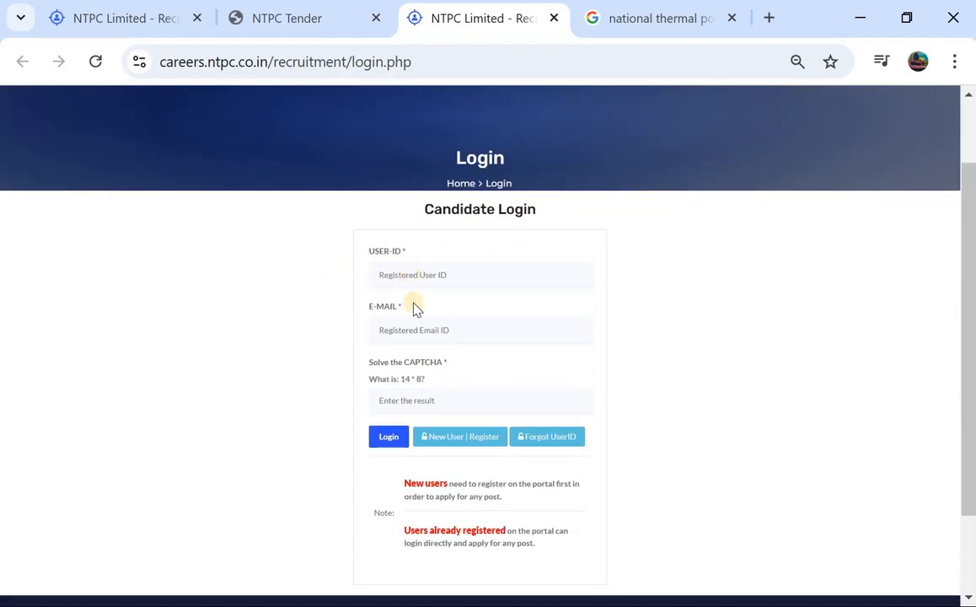
{"action": "scroll", "coordinate": [428, 323], "scroll_direction": "up", "scroll_amount": 1}
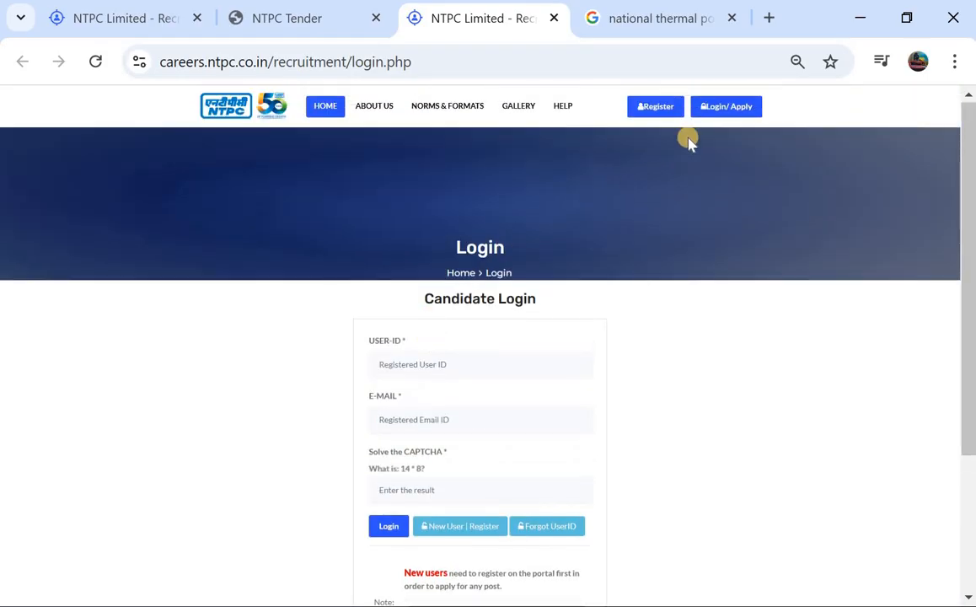
{"action": "left_click", "coordinate": [664, 110]}
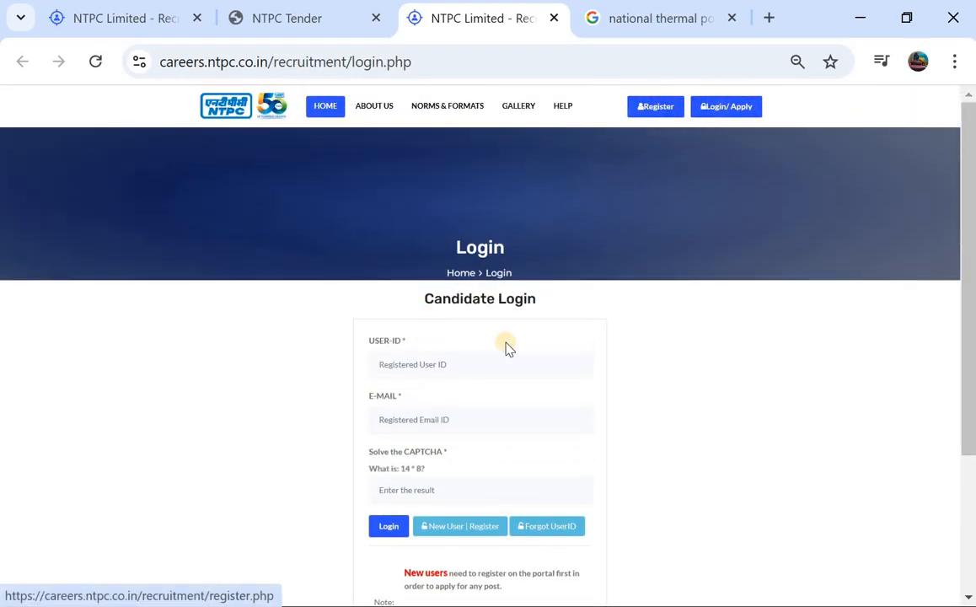
{"action": "scroll", "coordinate": [469, 464], "scroll_direction": "down", "scroll_amount": 1}
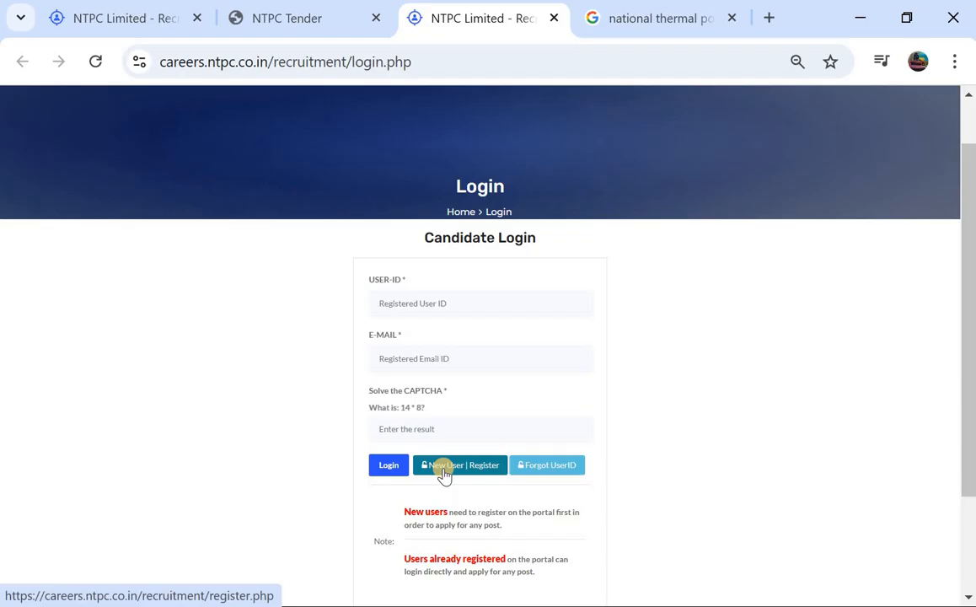
{"action": "left_click", "coordinate": [444, 472]}
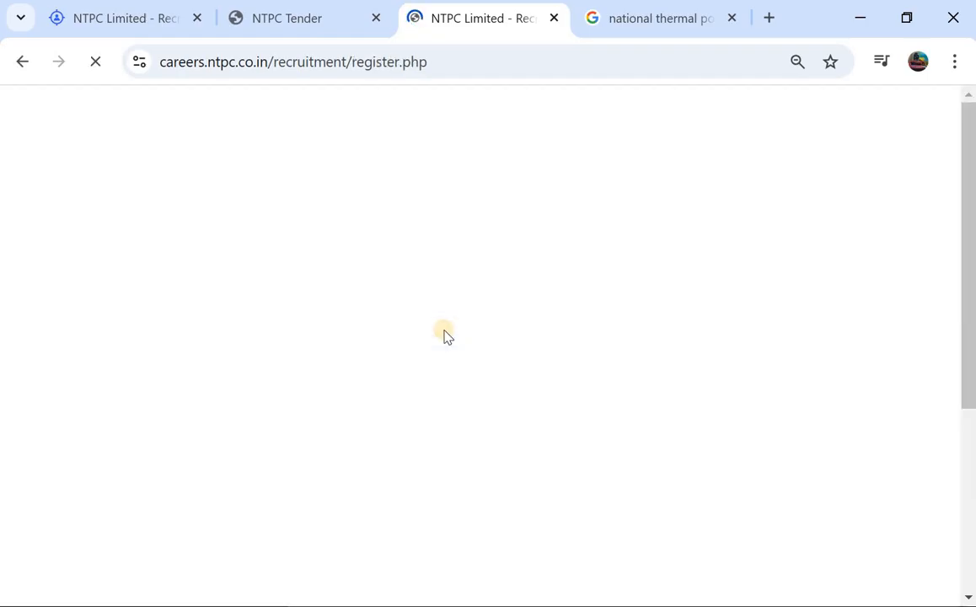
Enlarge the registration page to 80% browser zoom
{"action": "scroll", "coordinate": [469, 275], "scroll_direction": "down", "scroll_amount": 1}
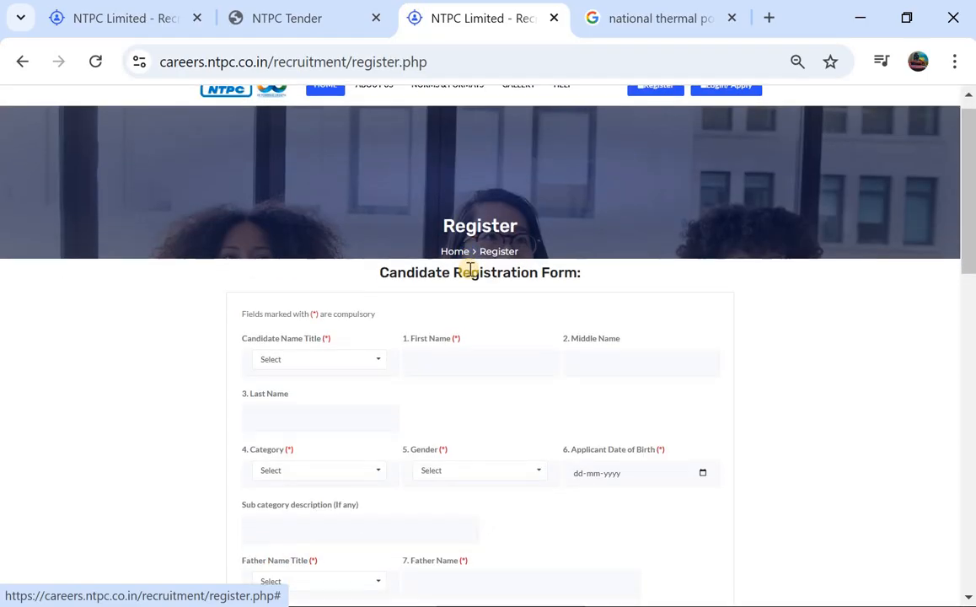
{"action": "left_click", "coordinate": [953, 64]}
{"action": "left_click", "coordinate": [898, 470]}
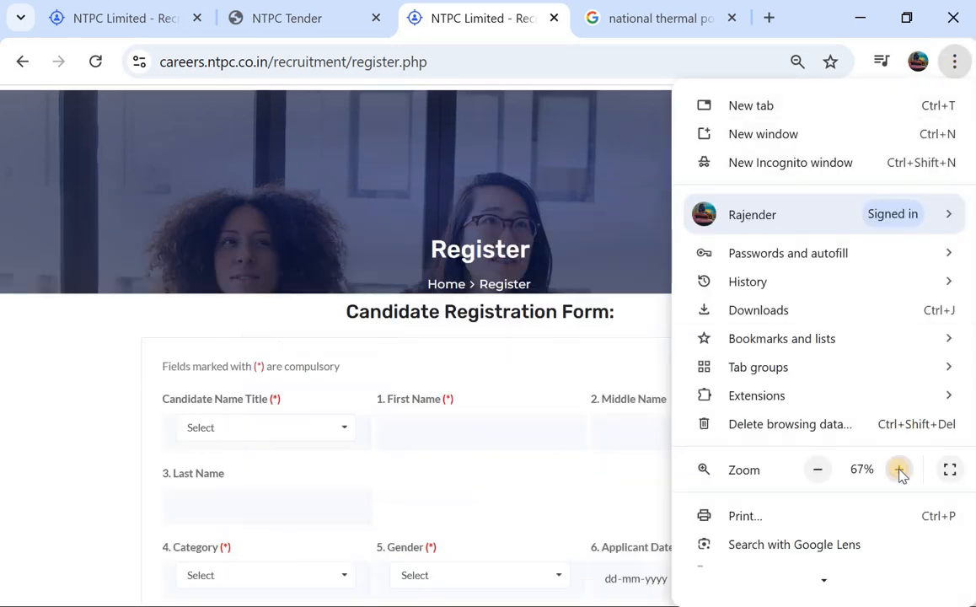
{"action": "left_click", "coordinate": [898, 469]}
{"action": "left_click", "coordinate": [898, 469]}
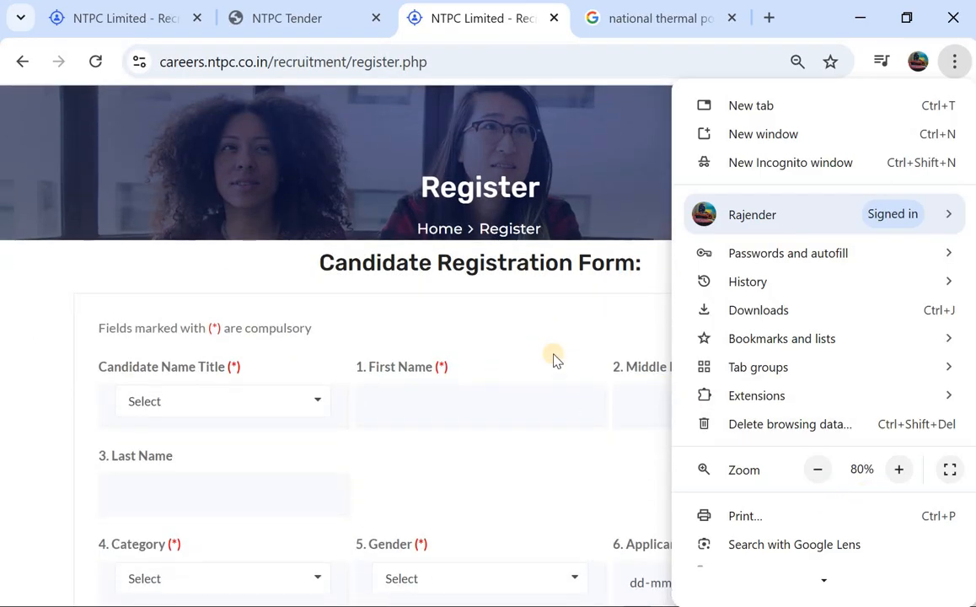
{"action": "left_click", "coordinate": [523, 353]}
Set the candidate name title to Mr. and fill in the candidate's first name with the suggested autofill entry
{"action": "scroll", "coordinate": [233, 349], "scroll_direction": "down", "scroll_amount": 1}
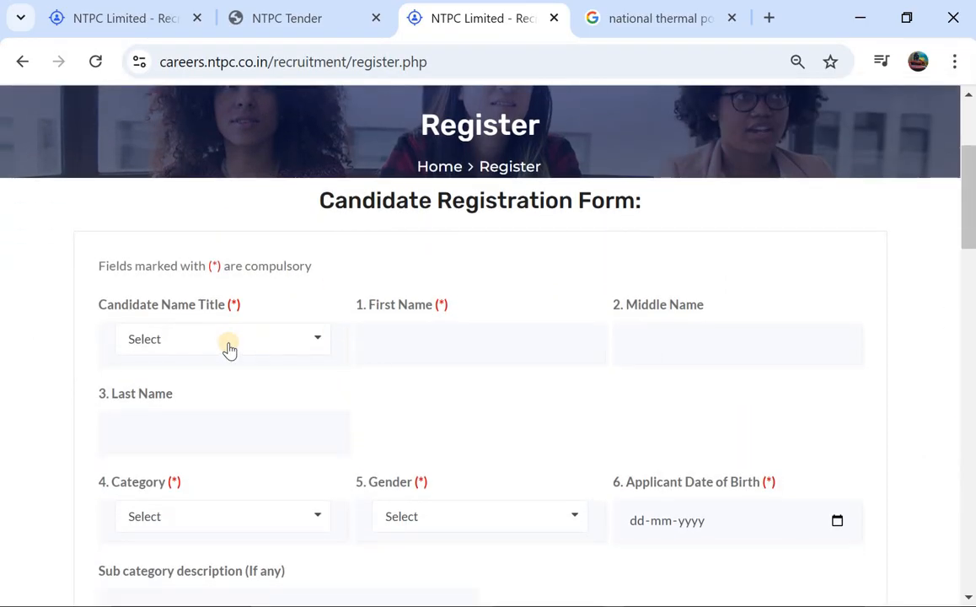
{"action": "left_click", "coordinate": [228, 347]}
{"action": "left_click", "coordinate": [164, 390]}
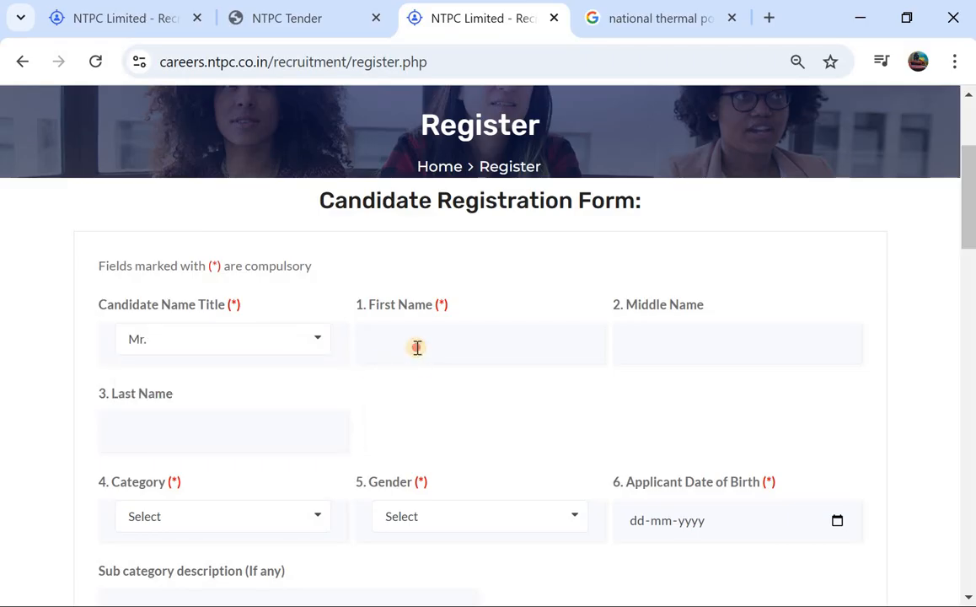
{"action": "left_click", "coordinate": [416, 347]}
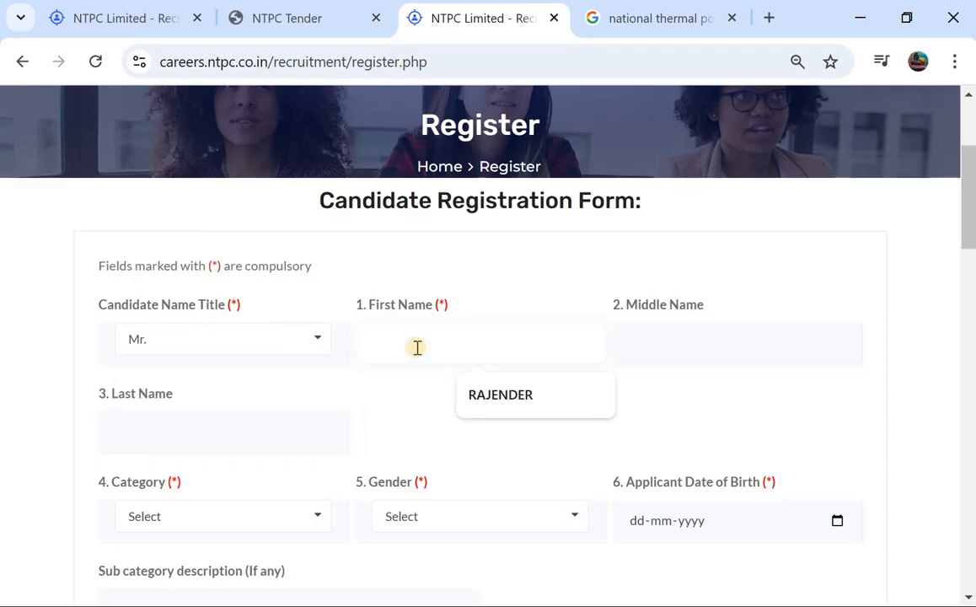
{"action": "left_click", "coordinate": [539, 403]}
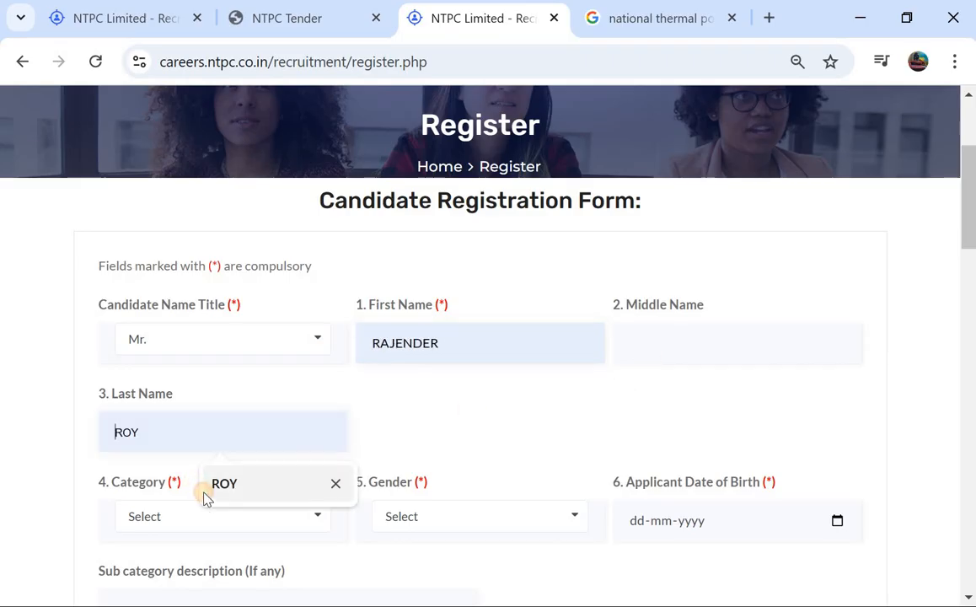
Fill in the candidate's last name with the suggested autofill entry and set the category to OBC
{"action": "left_click", "coordinate": [202, 494]}
{"action": "scroll", "coordinate": [178, 442], "scroll_direction": "down", "scroll_amount": 1}
{"action": "scroll", "coordinate": [179, 445], "scroll_direction": "down", "scroll_amount": 1}
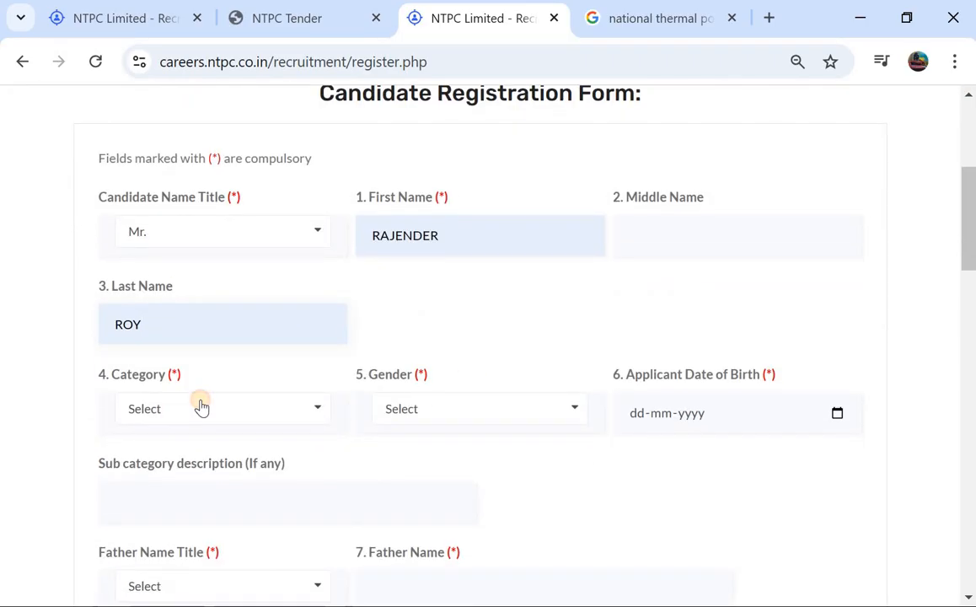
{"action": "left_click", "coordinate": [200, 407]}
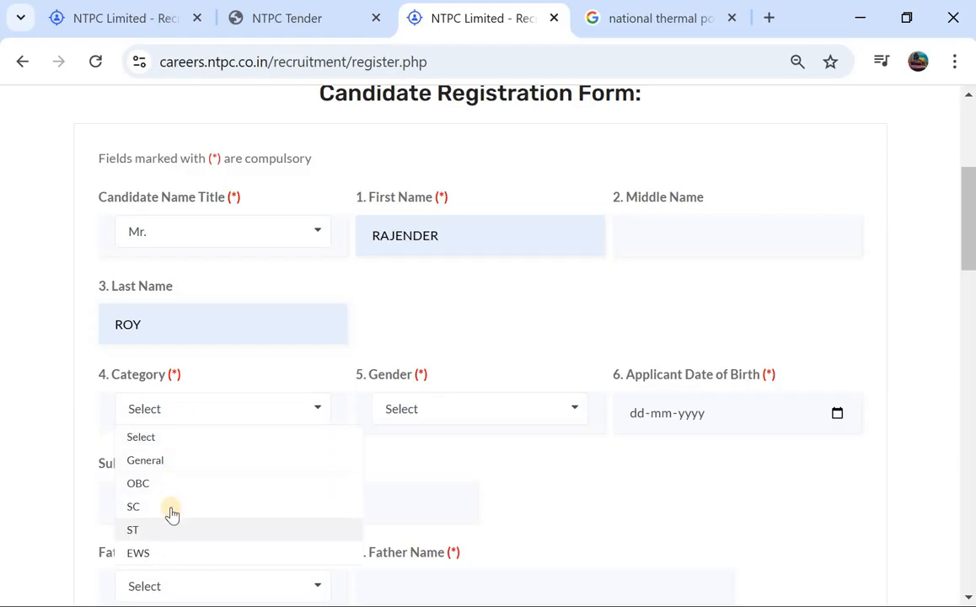
{"action": "left_click", "coordinate": [189, 482]}
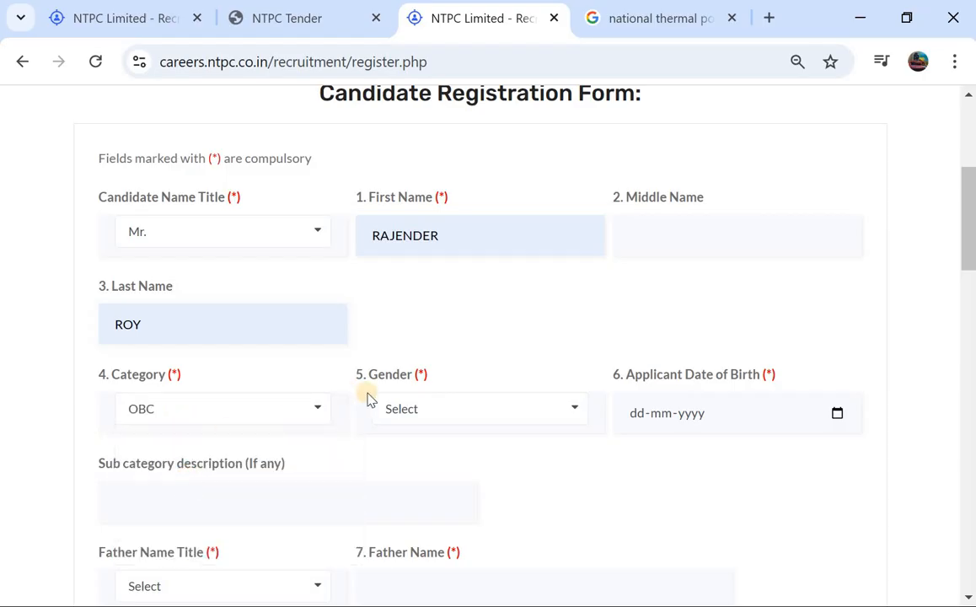
Set the candidate's gender to Male and place the cursor in the optional sub category description field
{"action": "left_click", "coordinate": [431, 419]}
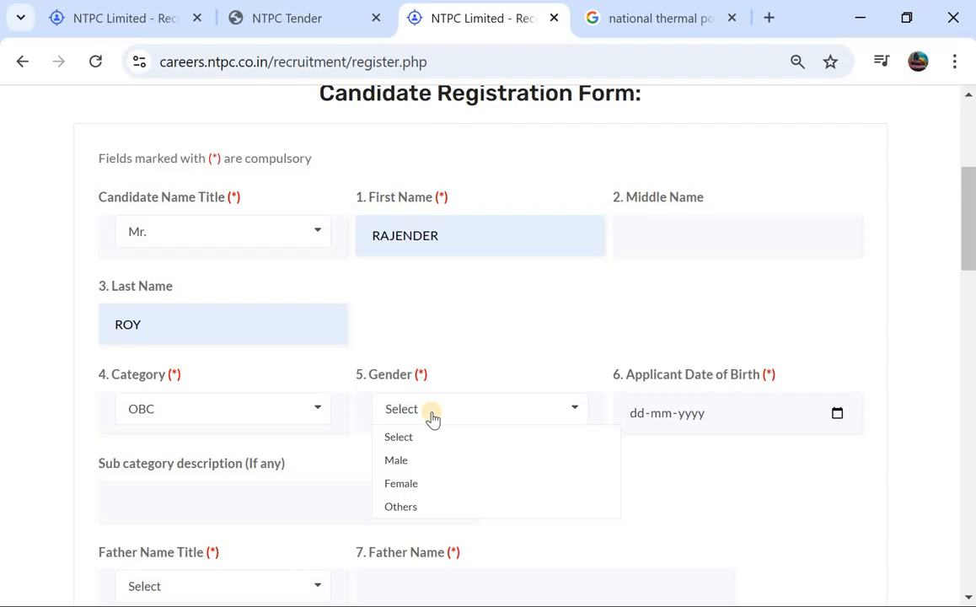
{"action": "left_click", "coordinate": [403, 464]}
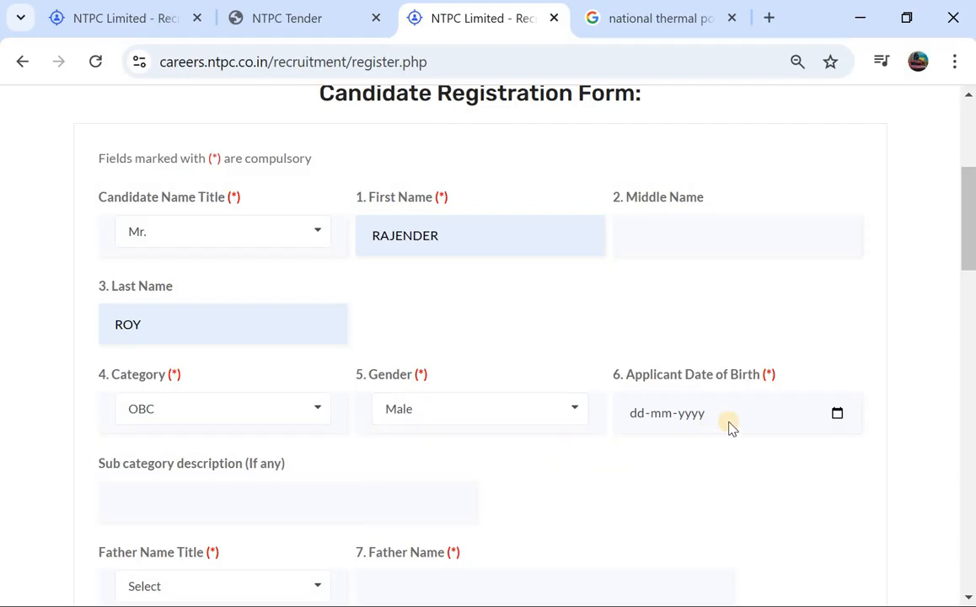
{"action": "scroll", "coordinate": [642, 418], "scroll_direction": "down", "scroll_amount": 1}
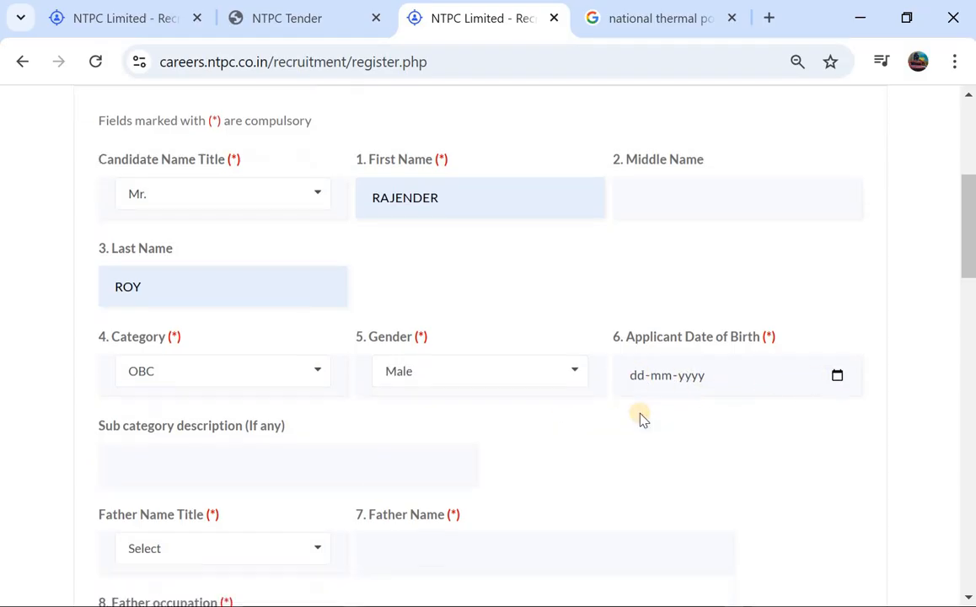
{"action": "scroll", "coordinate": [642, 419], "scroll_direction": "down", "scroll_amount": 2}
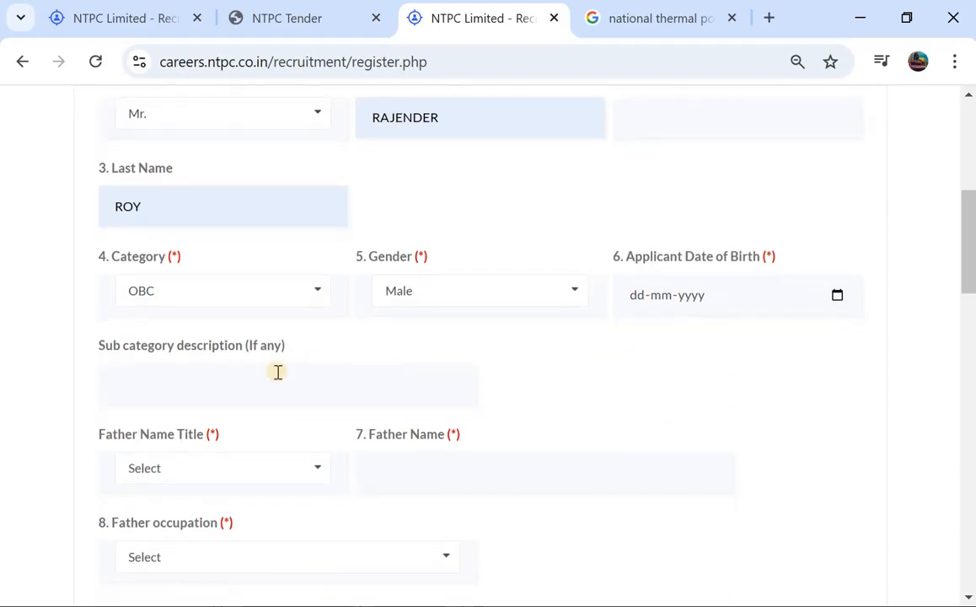
{"action": "left_click", "coordinate": [221, 393]}
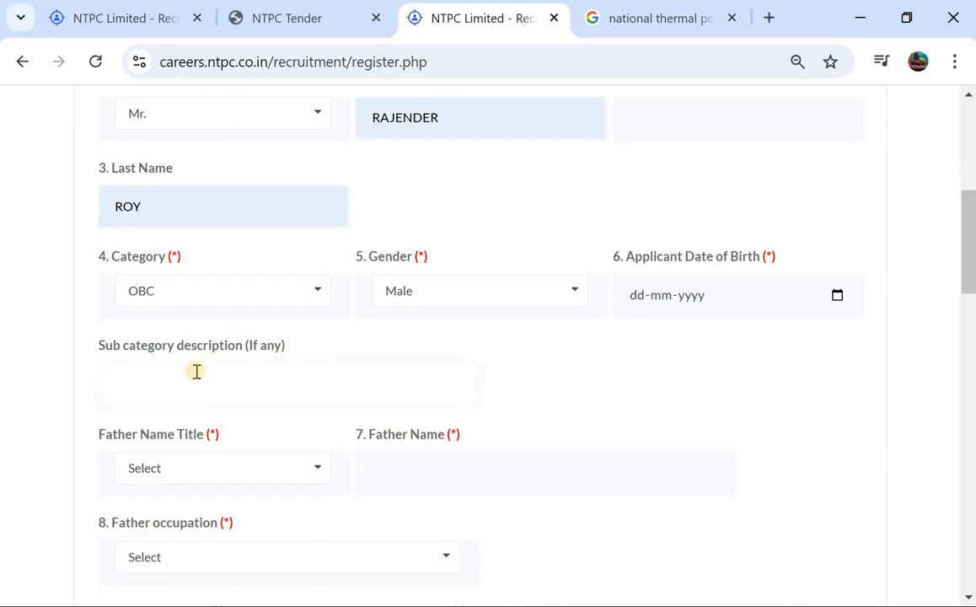
Set the father name title to Mr. and fill in the father's name with the suggested autofill entry
{"action": "scroll", "coordinate": [194, 389], "scroll_direction": "down", "scroll_amount": 1}
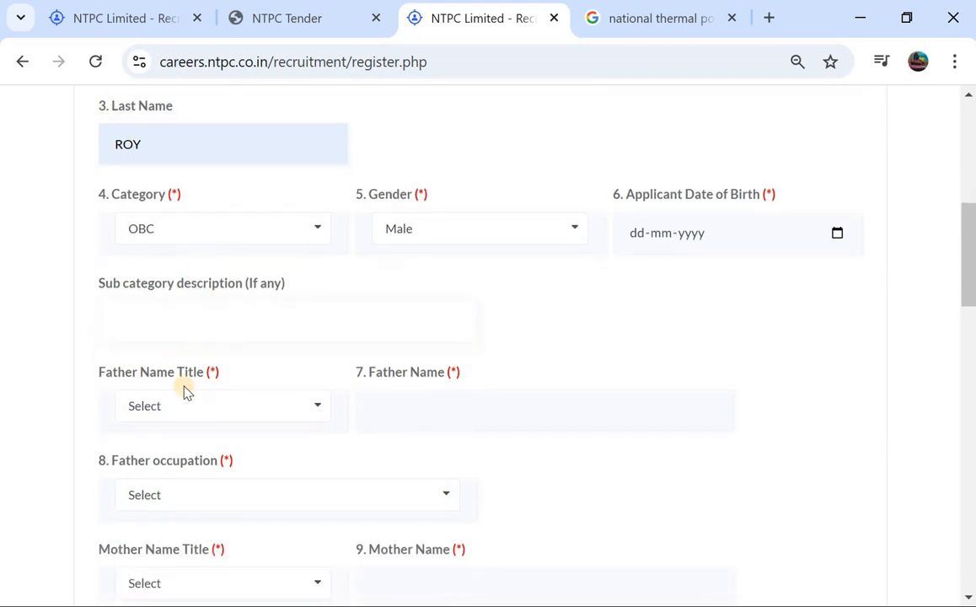
{"action": "left_click", "coordinate": [143, 410]}
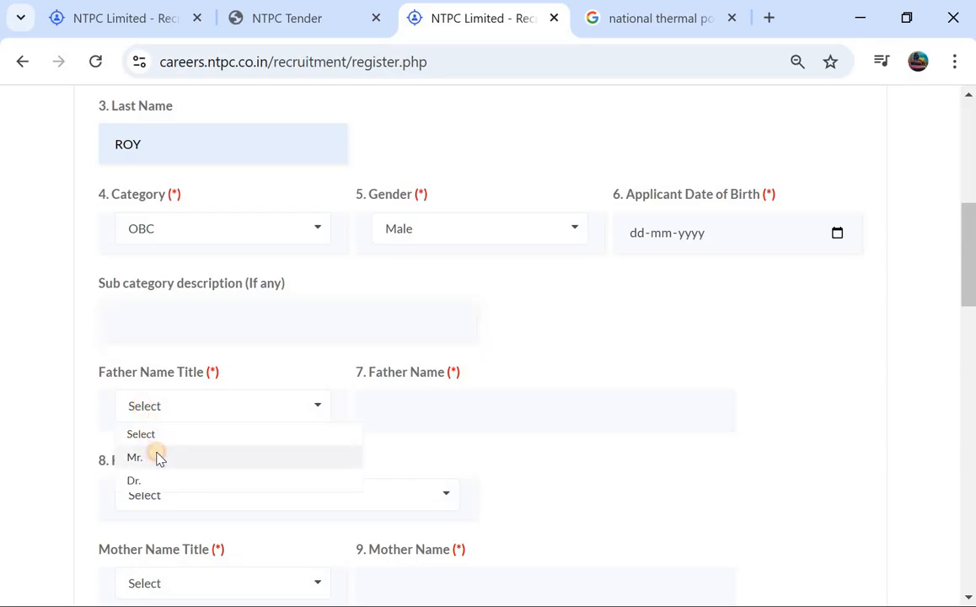
{"action": "left_click", "coordinate": [159, 456]}
{"action": "left_click", "coordinate": [475, 405]}
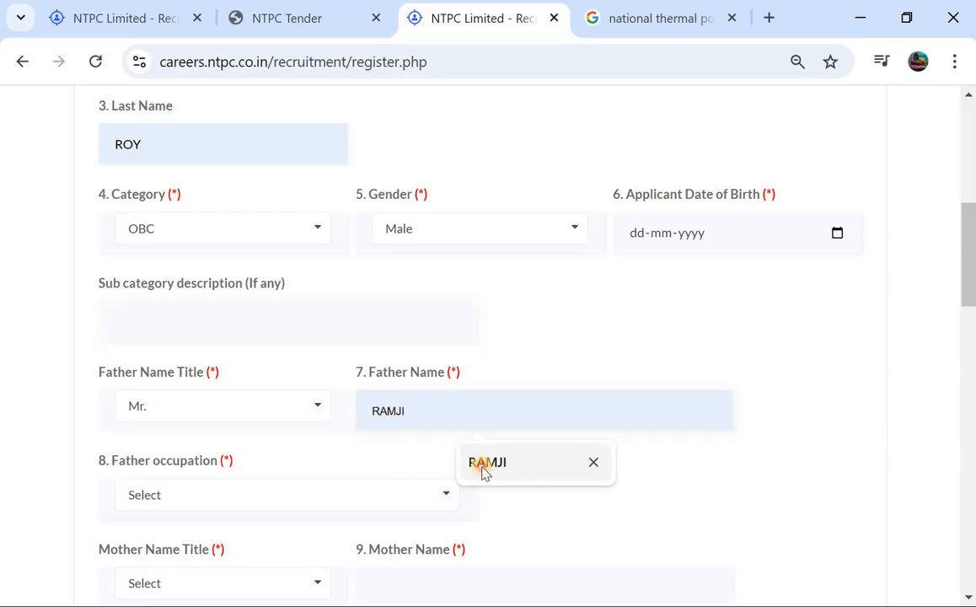
{"action": "left_click", "coordinate": [484, 465]}
Set the father's occupation to Farmer
{"action": "left_click", "coordinate": [181, 501]}
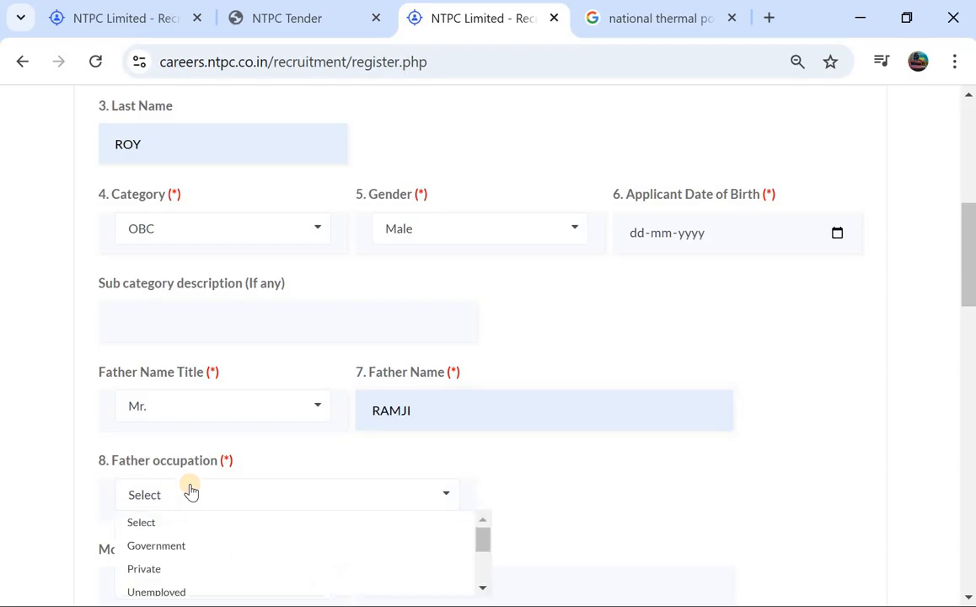
{"action": "scroll", "coordinate": [183, 492], "scroll_direction": "down", "scroll_amount": 1}
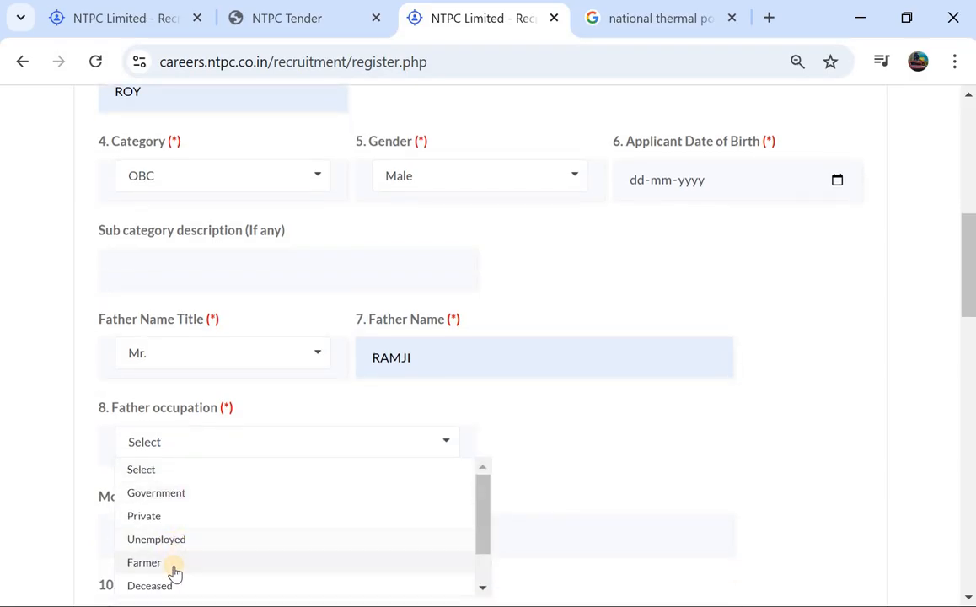
{"action": "left_click", "coordinate": [175, 572]}
Set the mother name title to Ms. and fill in the mother's name with the suggested autofill entry
{"action": "scroll", "coordinate": [442, 455], "scroll_direction": "down", "scroll_amount": 1}
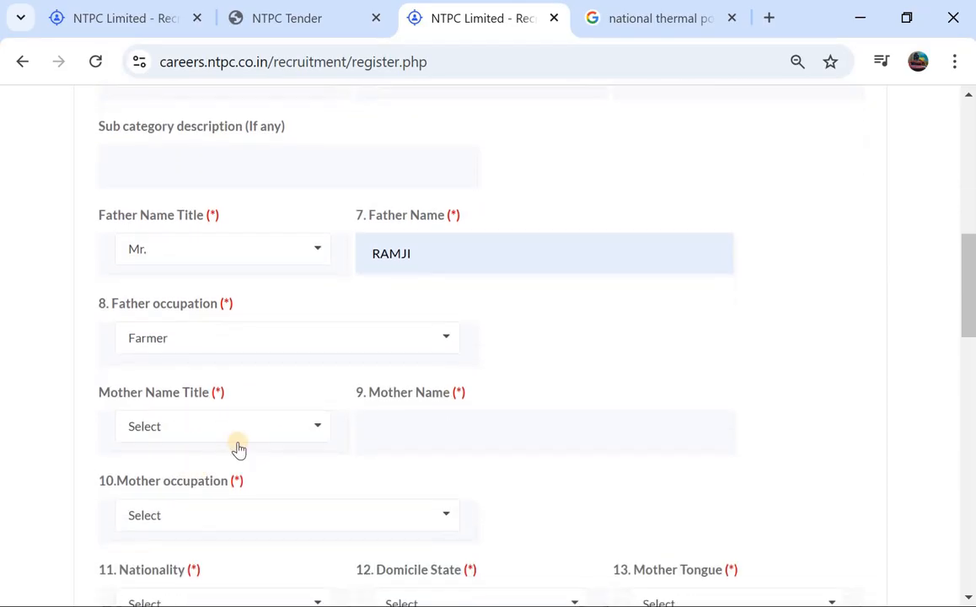
{"action": "left_click", "coordinate": [238, 444]}
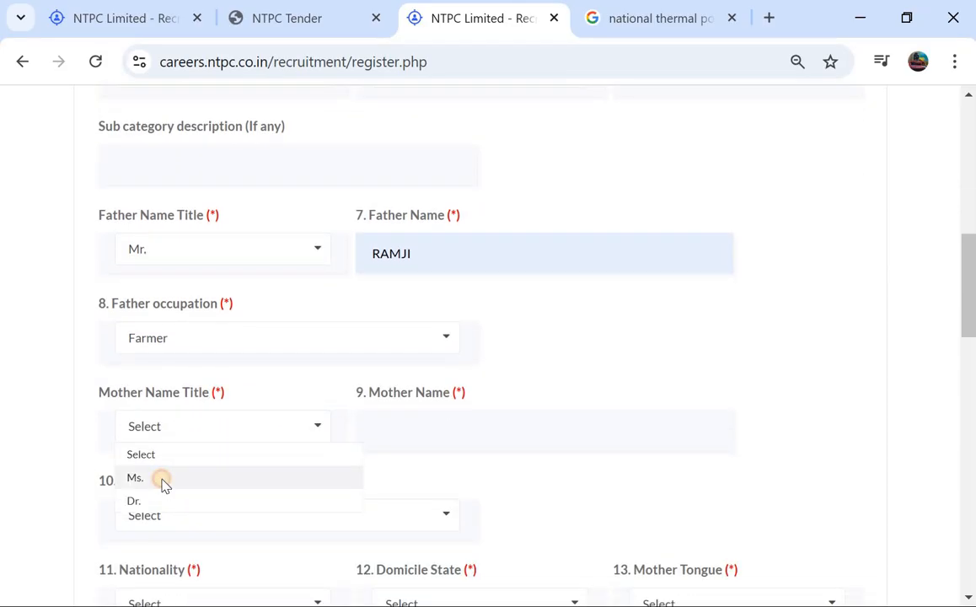
{"action": "left_click", "coordinate": [162, 482]}
{"action": "left_click", "coordinate": [390, 430]}
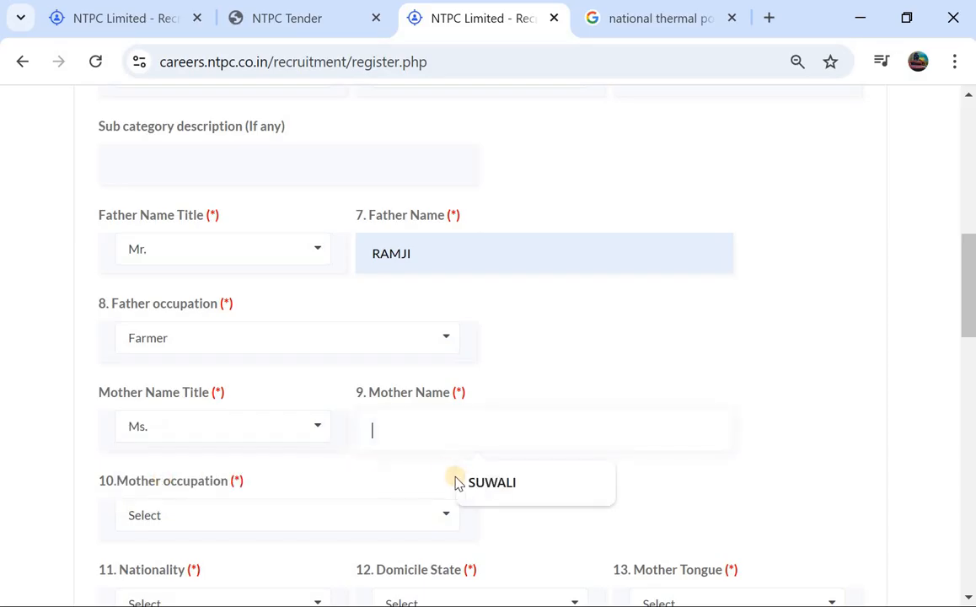
{"action": "left_click", "coordinate": [461, 487]}
Set the mother's occupation to Farmer
{"action": "scroll", "coordinate": [311, 460], "scroll_direction": "down", "scroll_amount": 2}
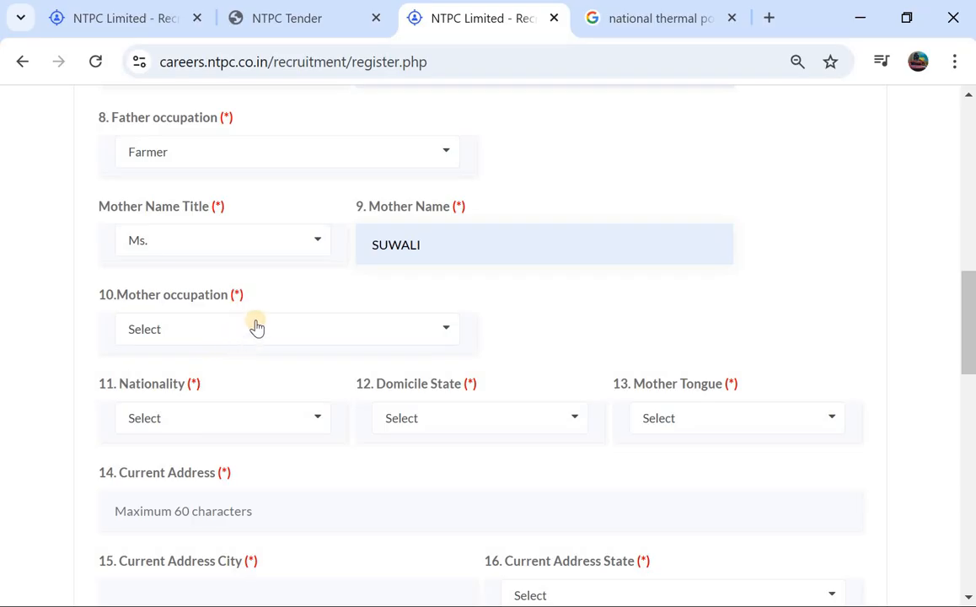
{"action": "left_click", "coordinate": [256, 327]}
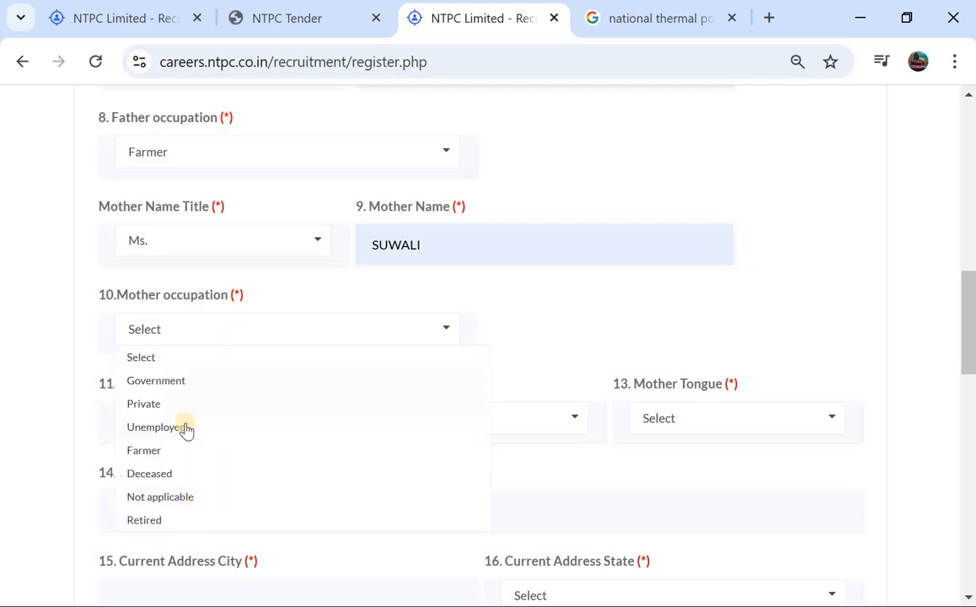
{"action": "left_click", "coordinate": [178, 453]}
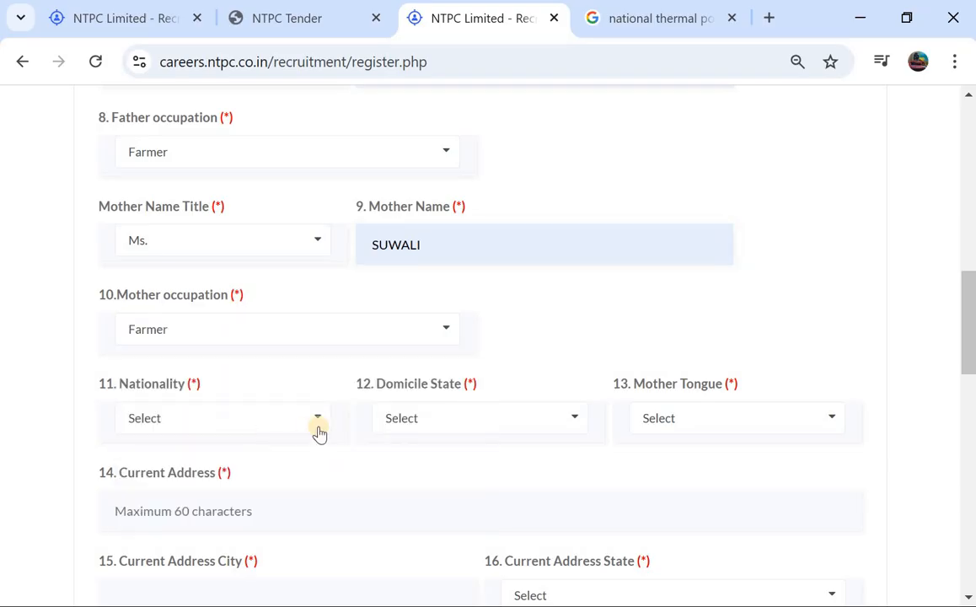
Find Indian among the nationality options and set it as the candidate's nationality
{"action": "left_click", "coordinate": [237, 423]}
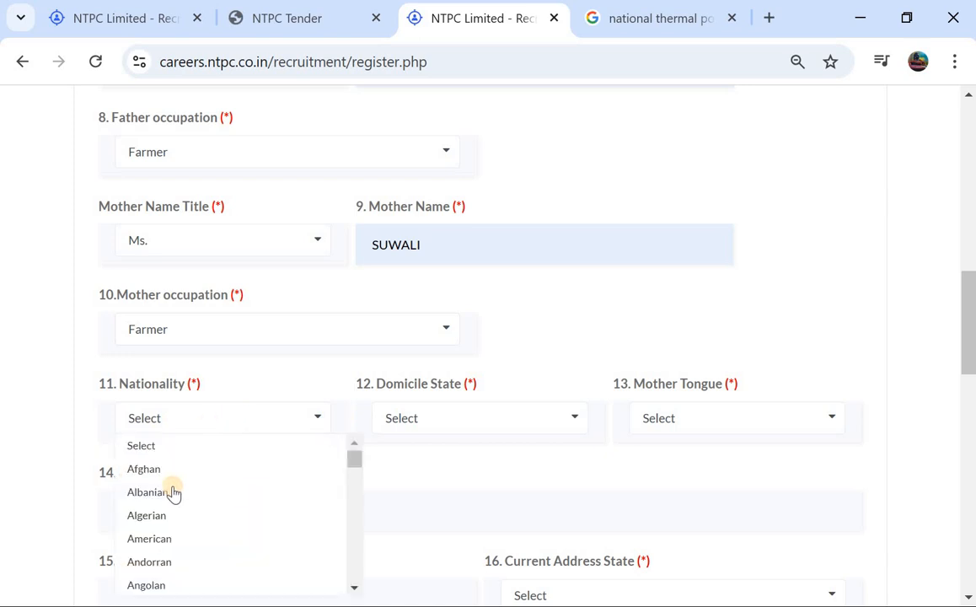
{"action": "scroll", "coordinate": [172, 496], "scroll_direction": "down", "scroll_amount": 6}
{"action": "scroll", "coordinate": [173, 497], "scroll_direction": "down", "scroll_amount": 18}
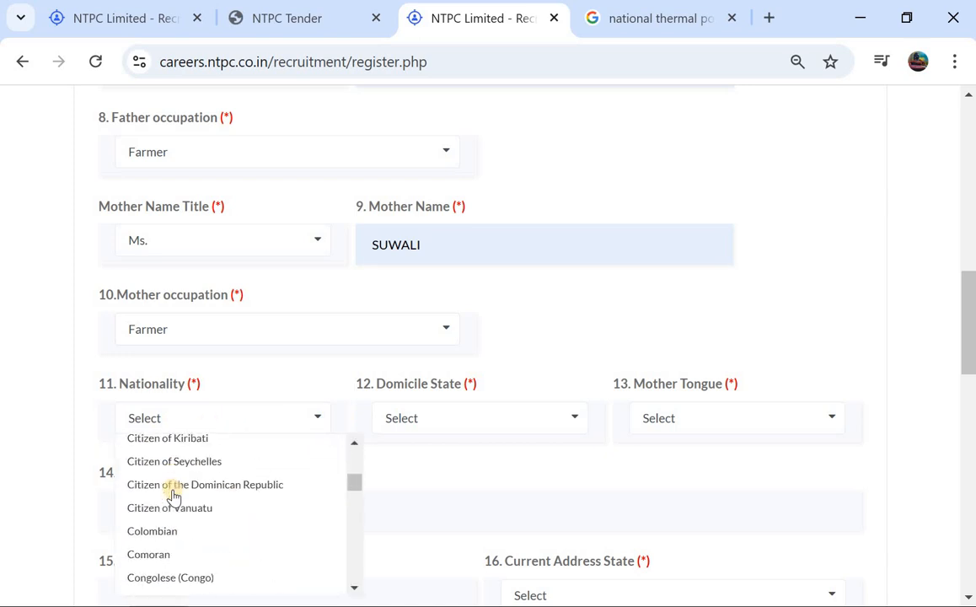
{"action": "scroll", "coordinate": [173, 497], "scroll_direction": "down", "scroll_amount": 5}
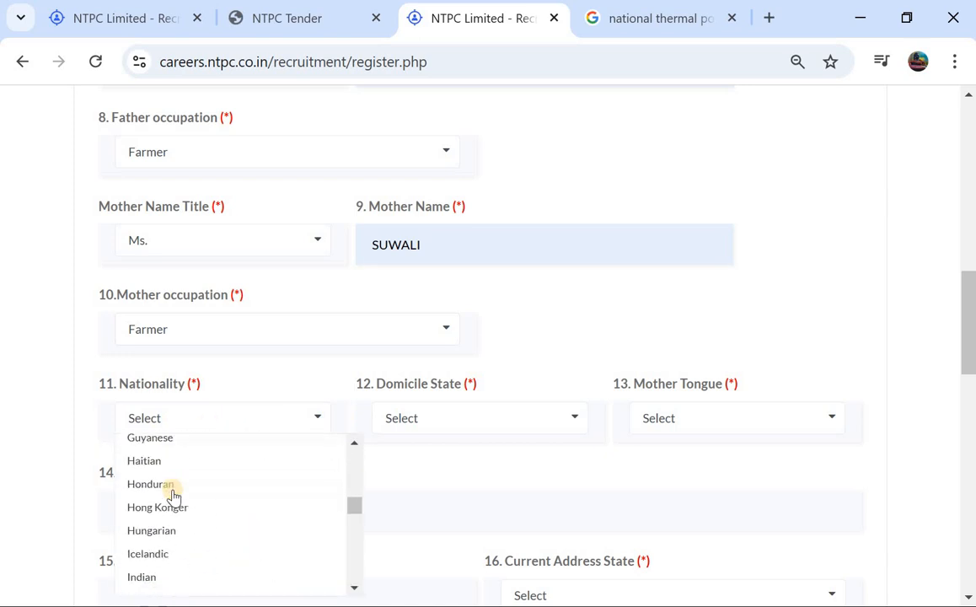
{"action": "scroll", "coordinate": [173, 497], "scroll_direction": "up", "scroll_amount": 1}
{"action": "scroll", "coordinate": [172, 497], "scroll_direction": "down", "scroll_amount": 1}
{"action": "scroll", "coordinate": [173, 497], "scroll_direction": "down", "scroll_amount": 1}
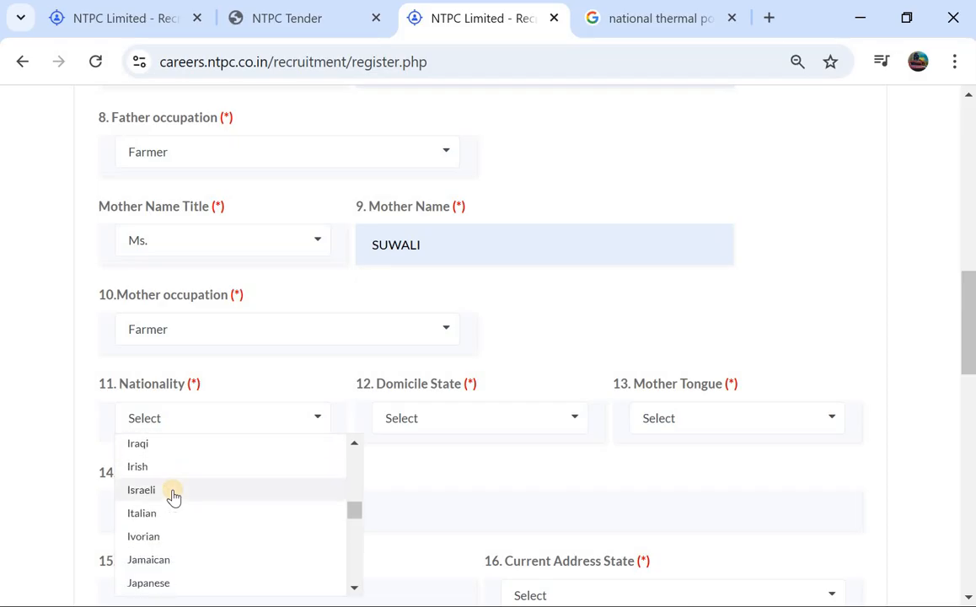
{"action": "scroll", "coordinate": [172, 498], "scroll_direction": "up", "scroll_amount": 3}
{"action": "scroll", "coordinate": [152, 476], "scroll_direction": "up", "scroll_amount": 1}
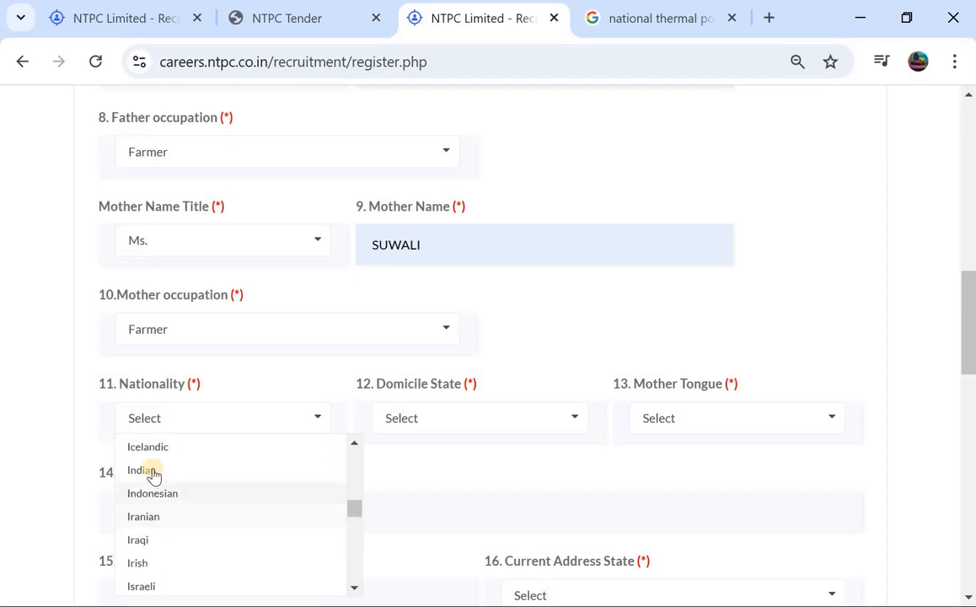
{"action": "left_click", "coordinate": [150, 470]}
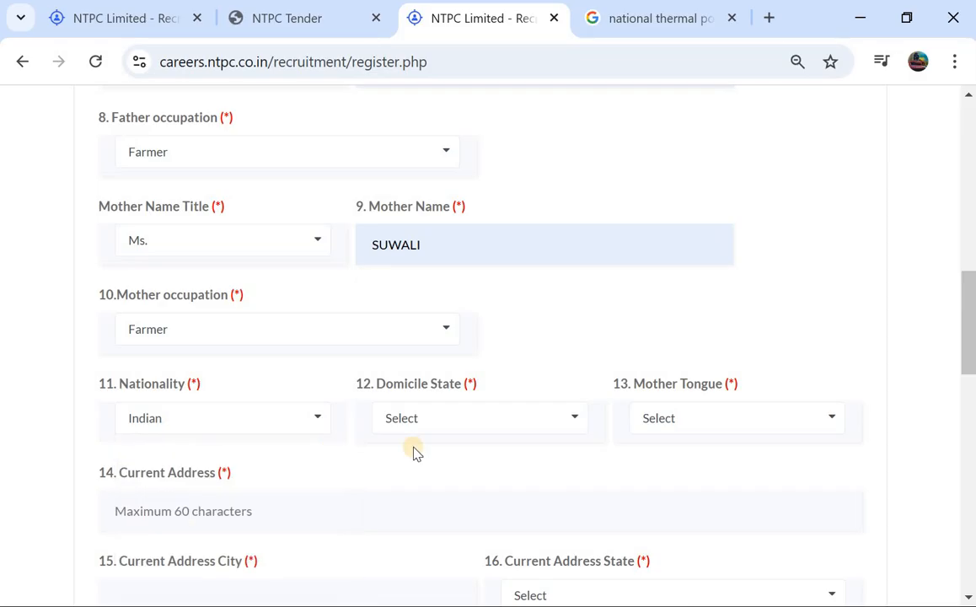
Set the domicile state to Telangana and the mother tongue to Telugu
{"action": "left_click", "coordinate": [459, 421]}
{"action": "scroll", "coordinate": [445, 478], "scroll_direction": "down", "scroll_amount": 10}
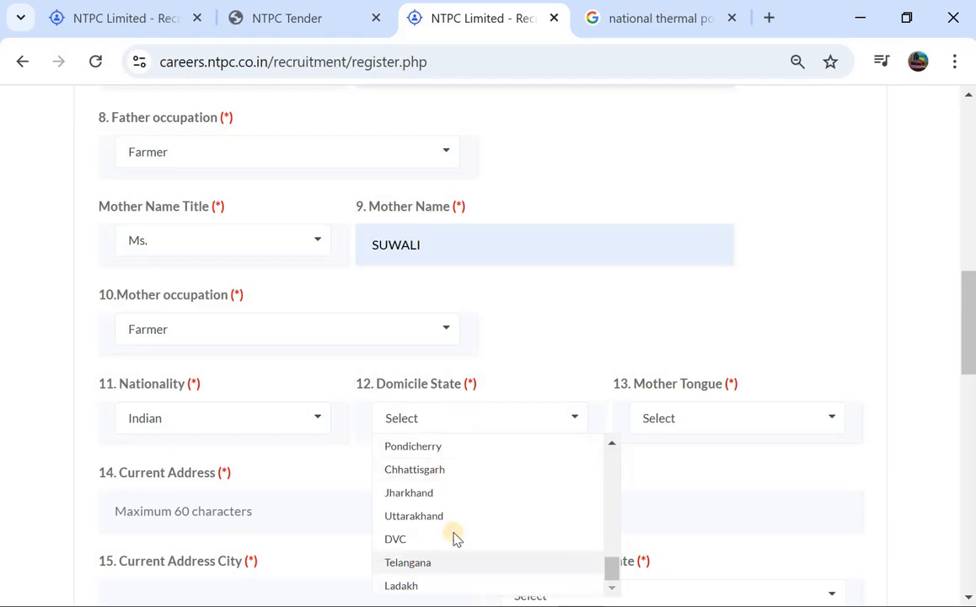
{"action": "left_click", "coordinate": [446, 561]}
{"action": "left_click", "coordinate": [724, 416]}
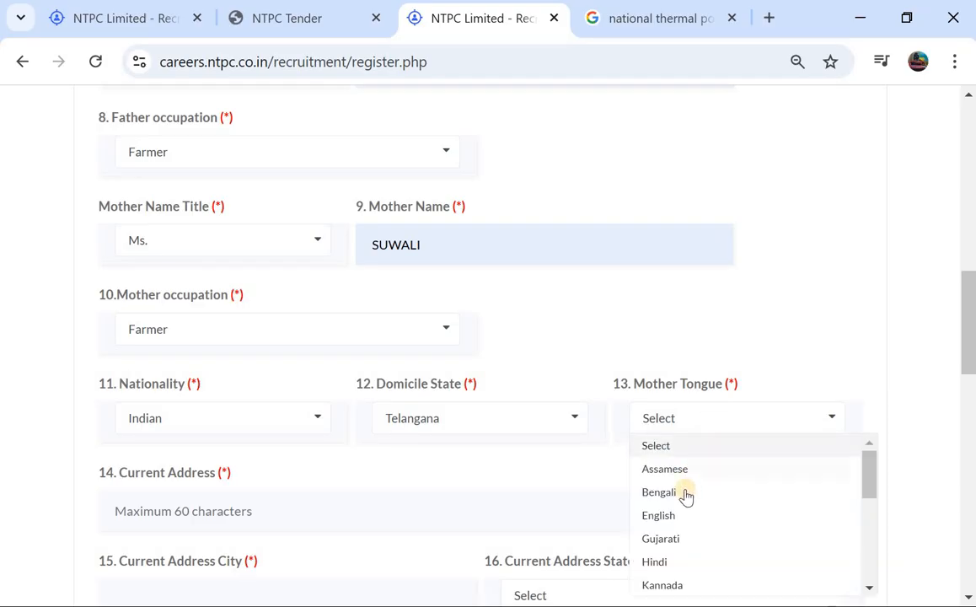
{"action": "scroll", "coordinate": [686, 497], "scroll_direction": "down", "scroll_amount": 2}
{"action": "scroll", "coordinate": [685, 497], "scroll_direction": "down", "scroll_amount": 3}
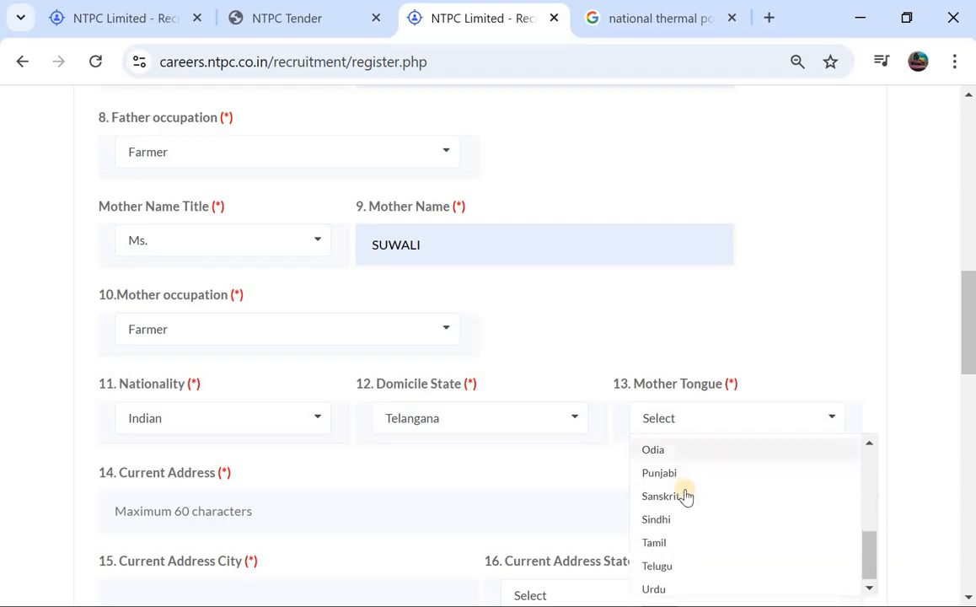
{"action": "left_click", "coordinate": [663, 566]}
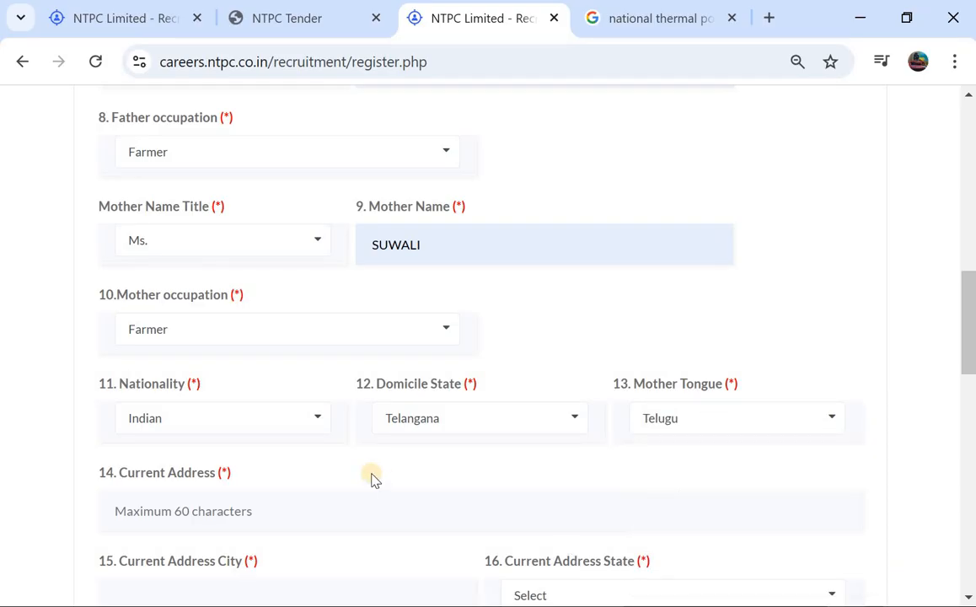
View the autofill suggestions for the current address and current address city fields without filling them in
{"action": "scroll", "coordinate": [373, 479], "scroll_direction": "down", "scroll_amount": 2}
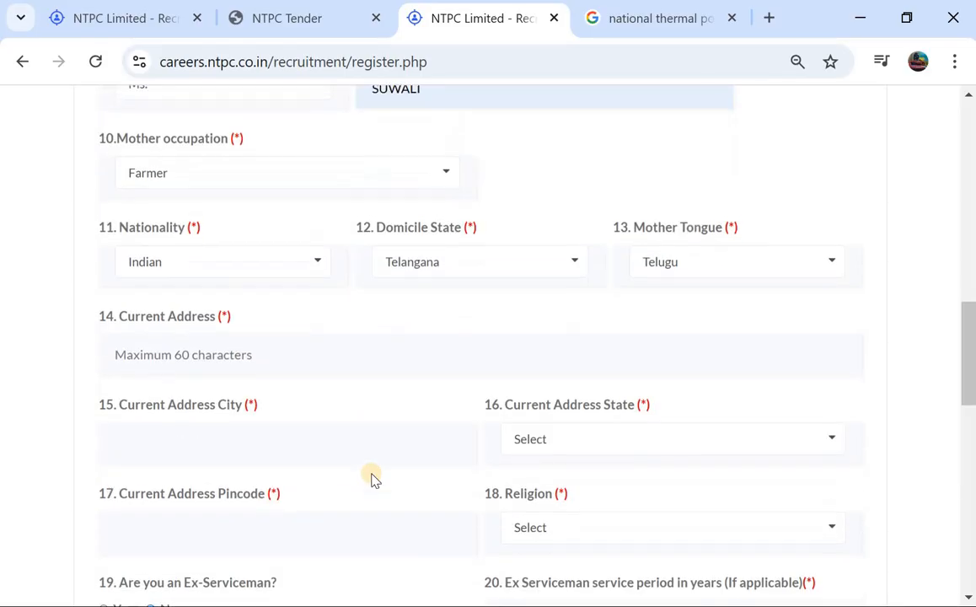
{"action": "left_click", "coordinate": [223, 336]}
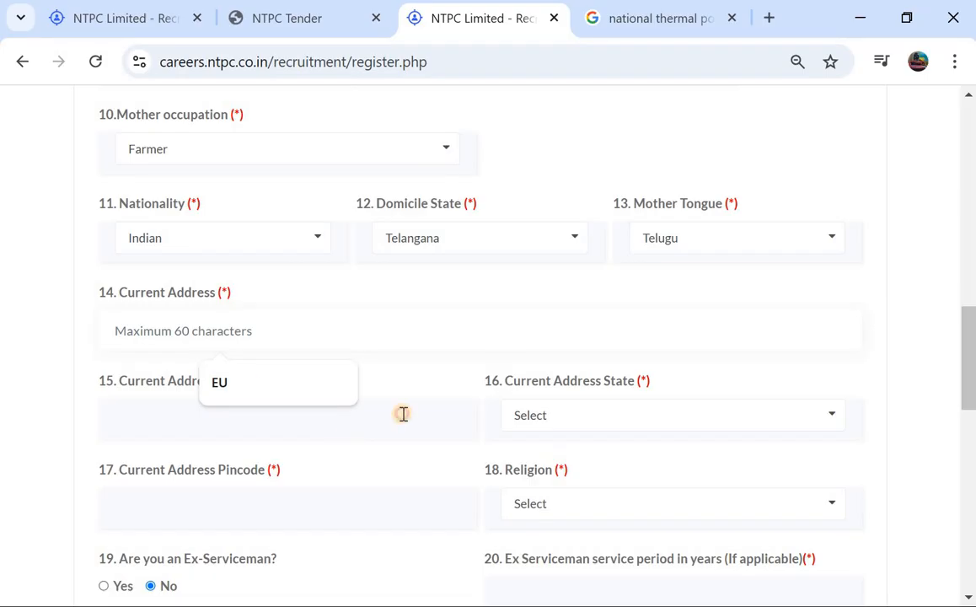
{"action": "left_click", "coordinate": [220, 420]}
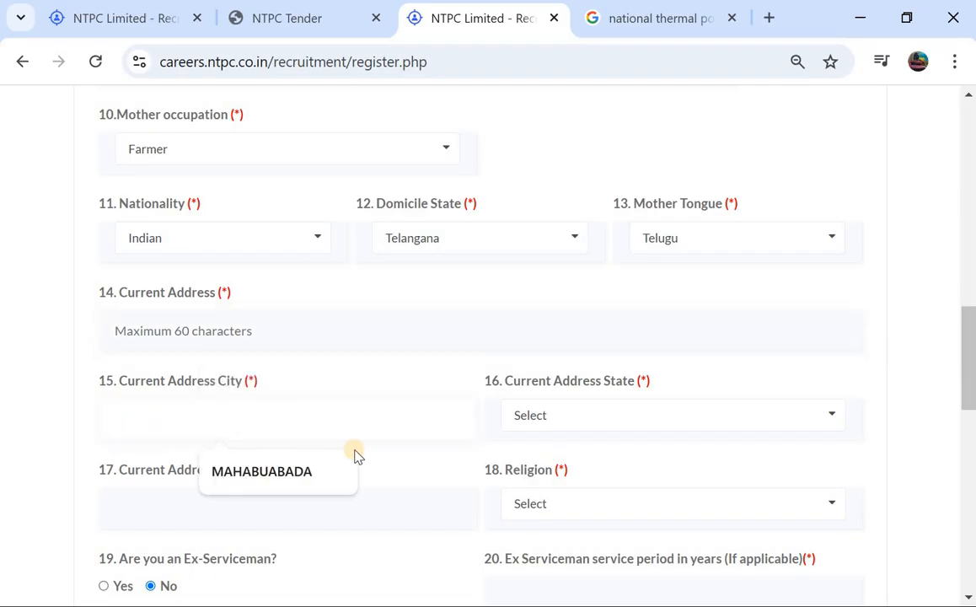
Set the current address state to Telangana
{"action": "left_click", "coordinate": [587, 427]}
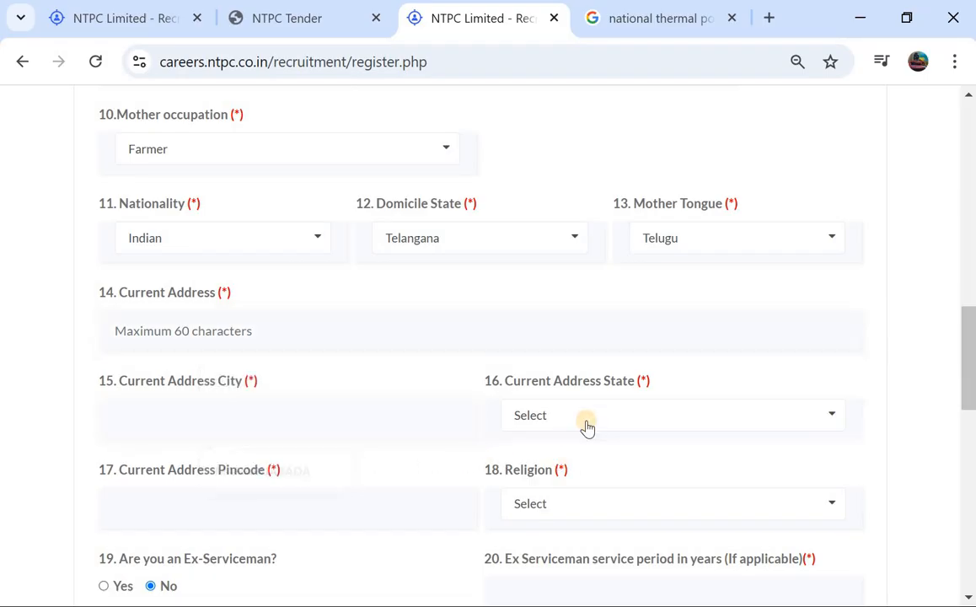
{"action": "scroll", "coordinate": [589, 489], "scroll_direction": "down", "scroll_amount": 4}
{"action": "scroll", "coordinate": [590, 489], "scroll_direction": "down", "scroll_amount": 6}
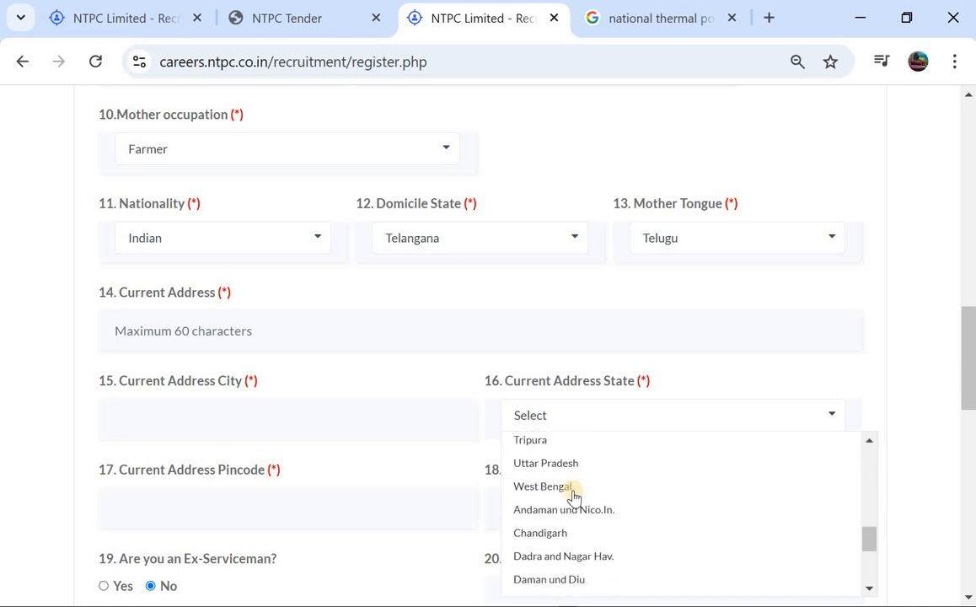
{"action": "scroll", "coordinate": [566, 561], "scroll_direction": "down", "scroll_amount": 1}
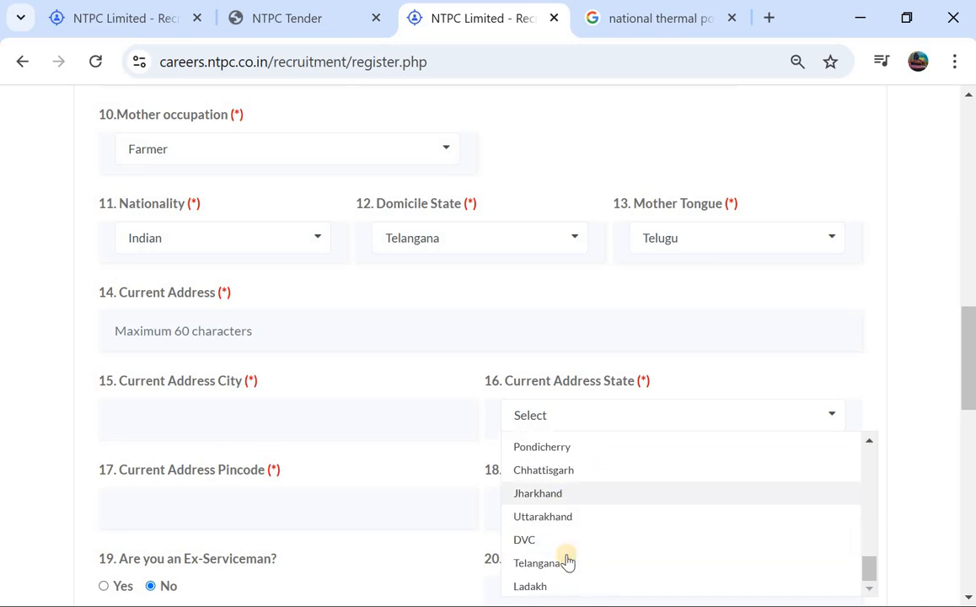
{"action": "left_click", "coordinate": [558, 566]}
Fill in the current address pincode with the saved autofill suggestion
{"action": "scroll", "coordinate": [242, 522], "scroll_direction": "down", "scroll_amount": 1}
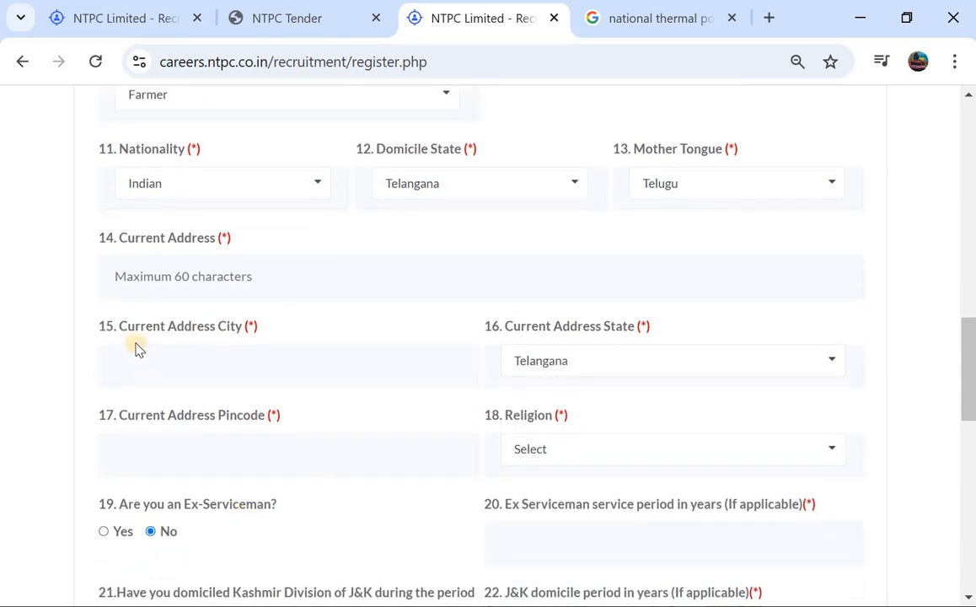
{"action": "left_click", "coordinate": [240, 452]}
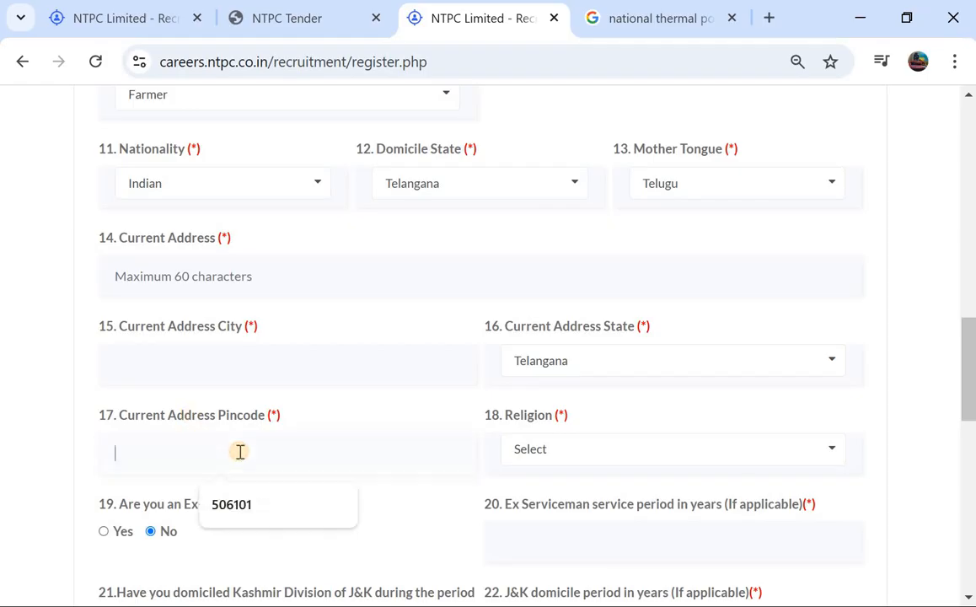
{"action": "left_click", "coordinate": [235, 504]}
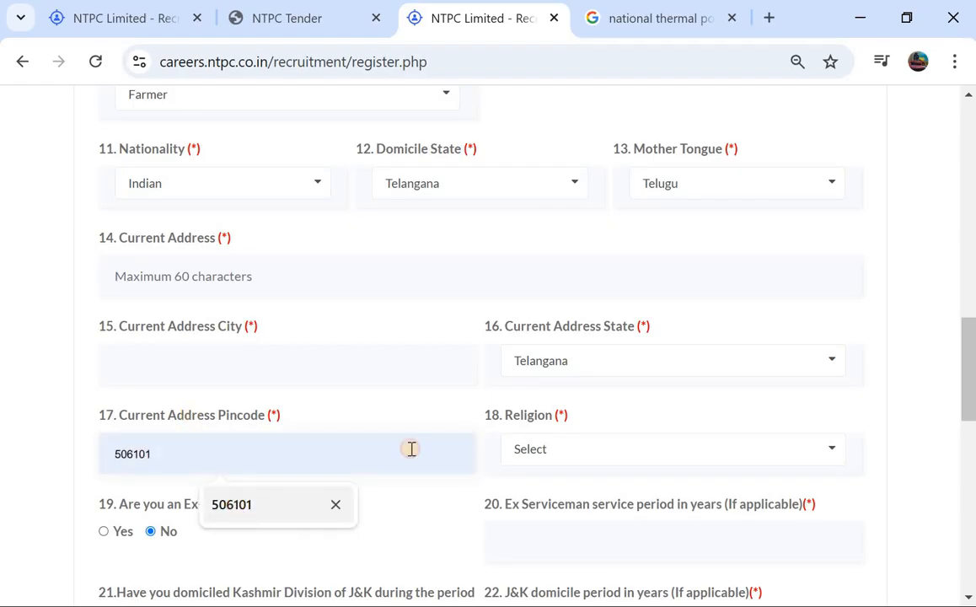
Find Hindu among the religion options and set it as the candidate's religion
{"action": "left_click", "coordinate": [579, 447]}
{"action": "scroll", "coordinate": [560, 517], "scroll_direction": "down", "scroll_amount": 1}
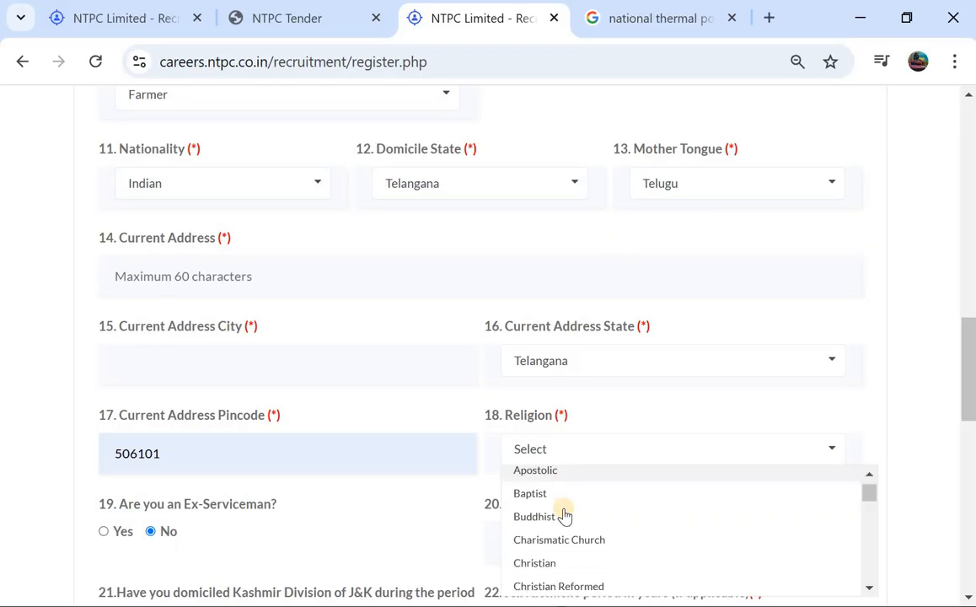
{"action": "scroll", "coordinate": [547, 518], "scroll_direction": "down", "scroll_amount": 4}
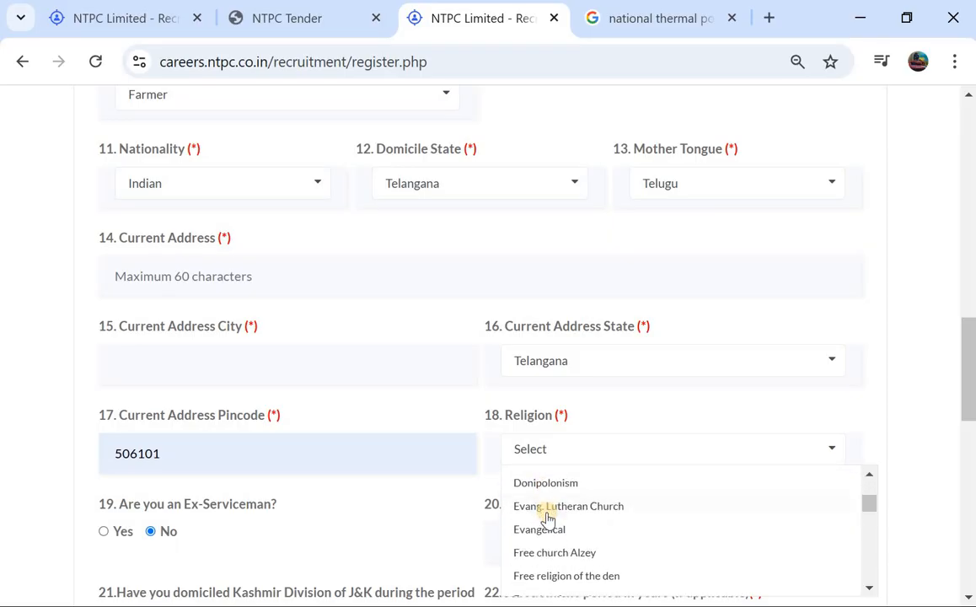
{"action": "scroll", "coordinate": [547, 519], "scroll_direction": "up", "scroll_amount": 4}
{"action": "scroll", "coordinate": [547, 520], "scroll_direction": "up", "scroll_amount": 1}
{"action": "scroll", "coordinate": [547, 519], "scroll_direction": "down", "scroll_amount": 5}
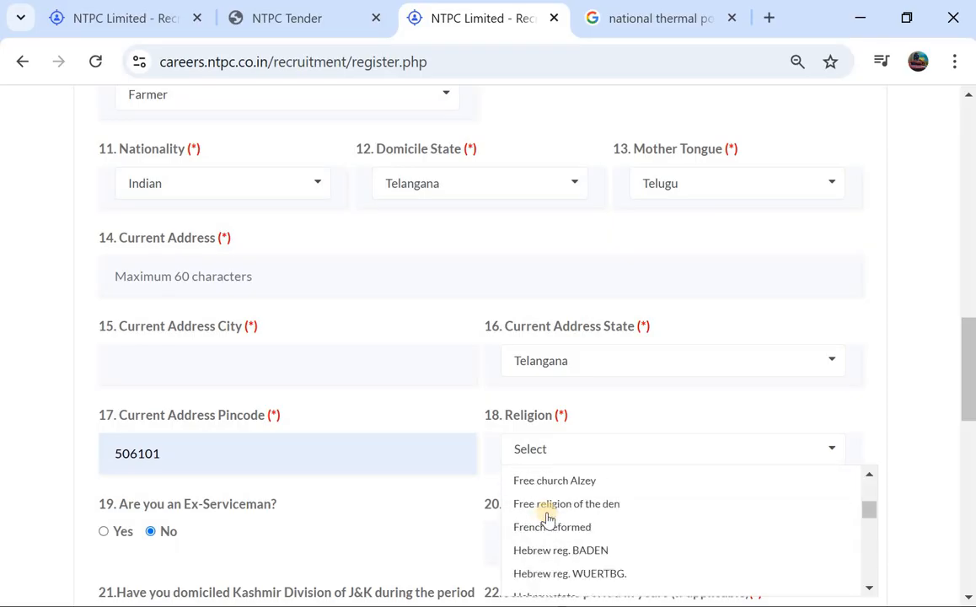
{"action": "scroll", "coordinate": [547, 520], "scroll_direction": "up", "scroll_amount": 1}
{"action": "scroll", "coordinate": [547, 519], "scroll_direction": "up", "scroll_amount": 1}
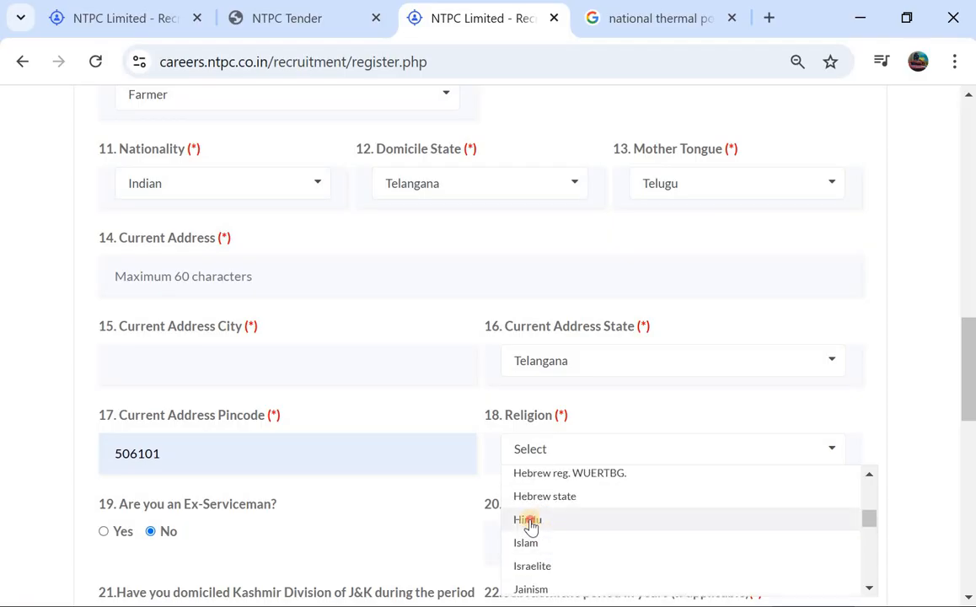
{"action": "left_click", "coordinate": [530, 522]}
Review the ex-serviceman, Kashmir domicile and NTPC employment questions, and answer No to the Divyang question
{"action": "scroll", "coordinate": [236, 498], "scroll_direction": "down", "scroll_amount": 1}
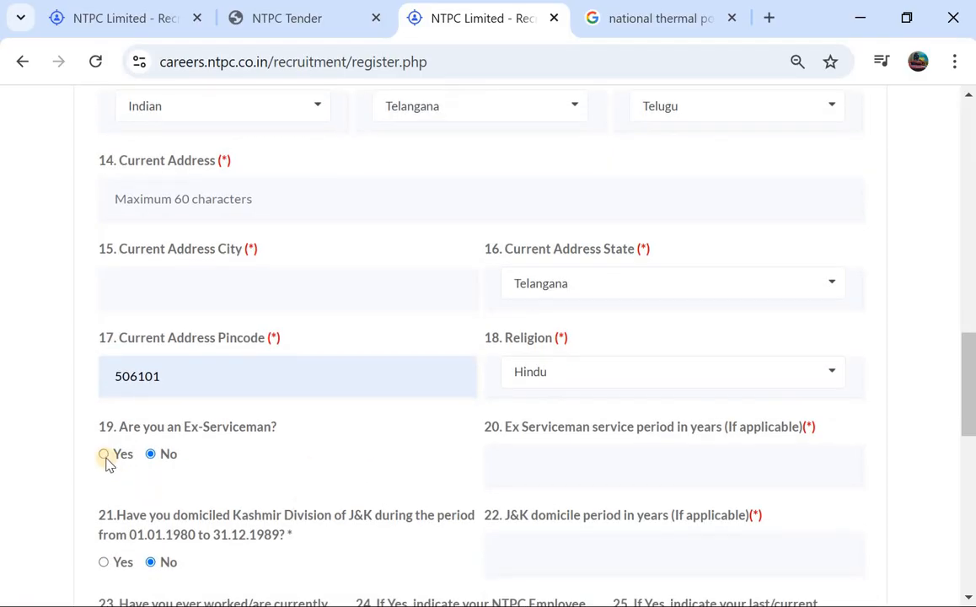
{"action": "scroll", "coordinate": [553, 442], "scroll_direction": "down", "scroll_amount": 2}
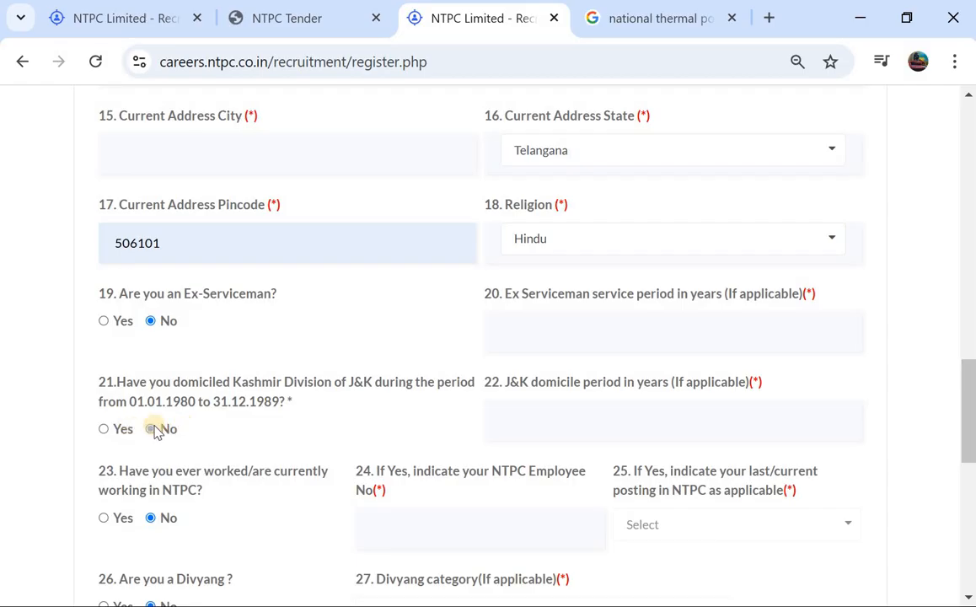
{"action": "scroll", "coordinate": [160, 431], "scroll_direction": "down", "scroll_amount": 2}
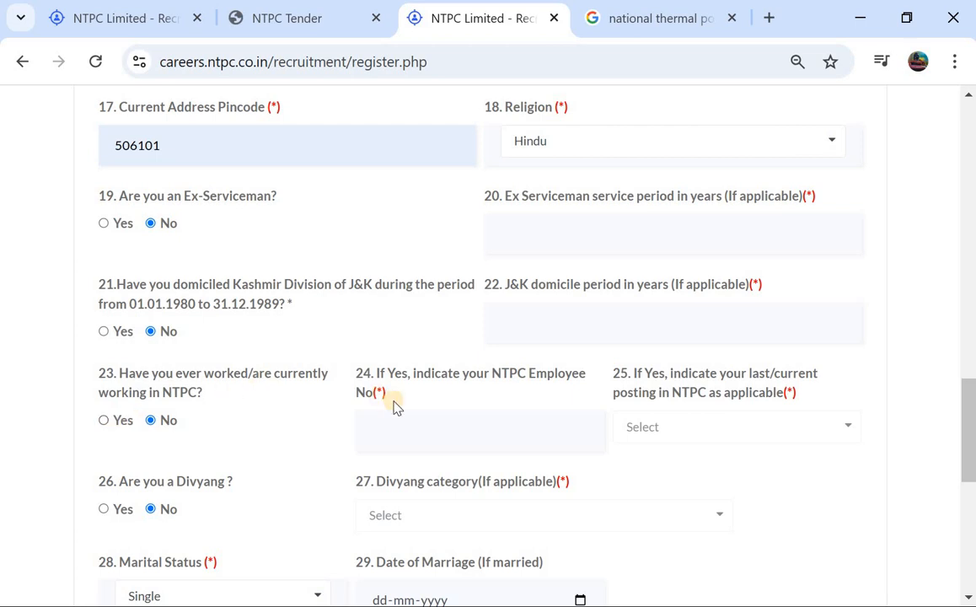
{"action": "scroll", "coordinate": [396, 407], "scroll_direction": "down", "scroll_amount": 1}
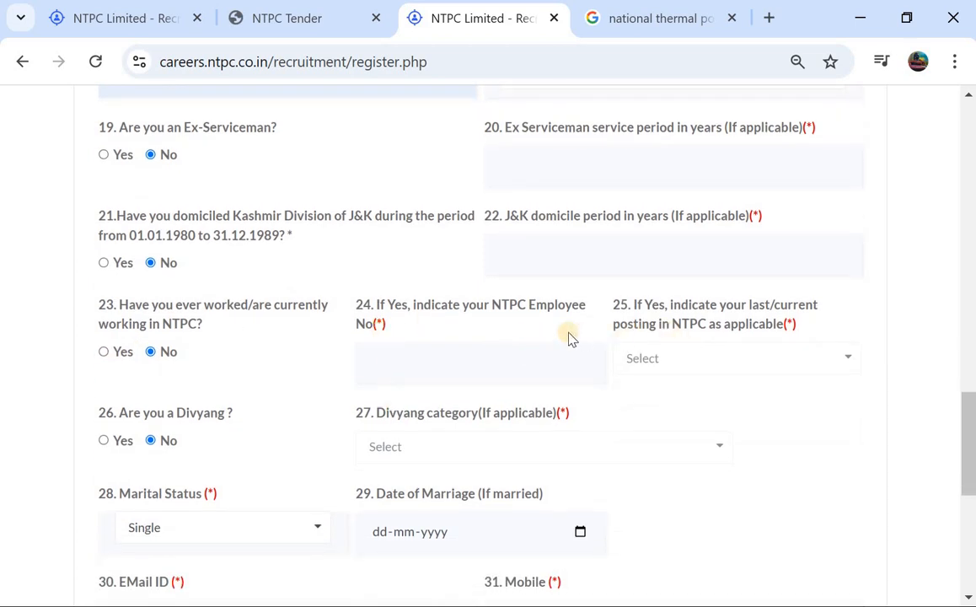
{"action": "scroll", "coordinate": [568, 338], "scroll_direction": "down", "scroll_amount": 1}
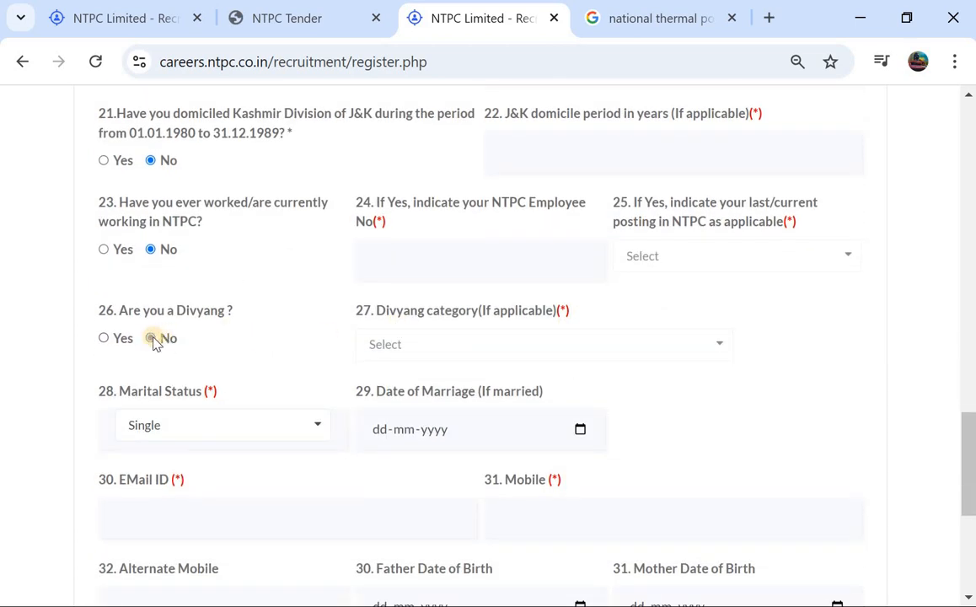
{"action": "left_click", "coordinate": [151, 338]}
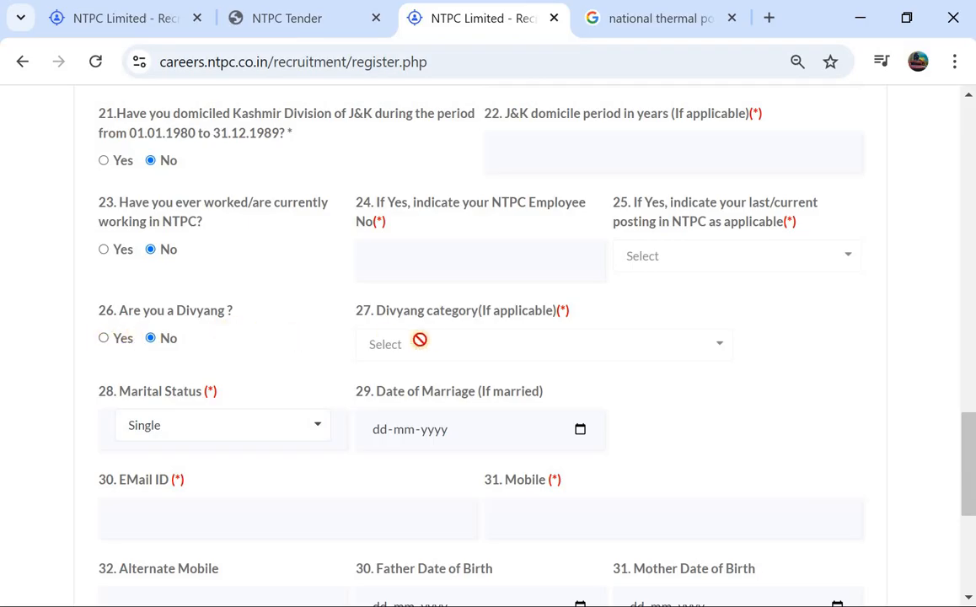
Set the candidate's marital status to Single
{"action": "scroll", "coordinate": [413, 345], "scroll_direction": "down", "scroll_amount": 1}
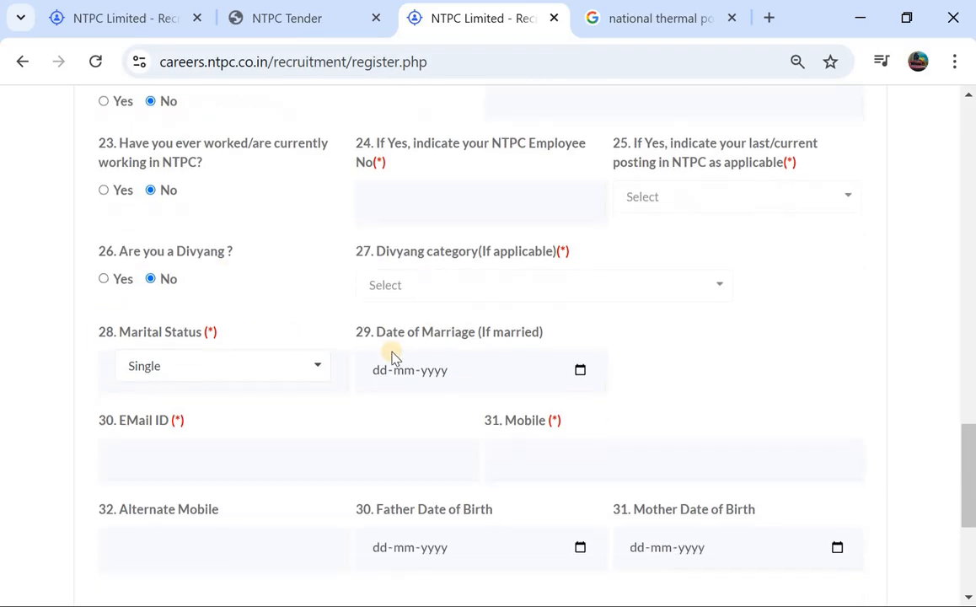
{"action": "left_click", "coordinate": [207, 368]}
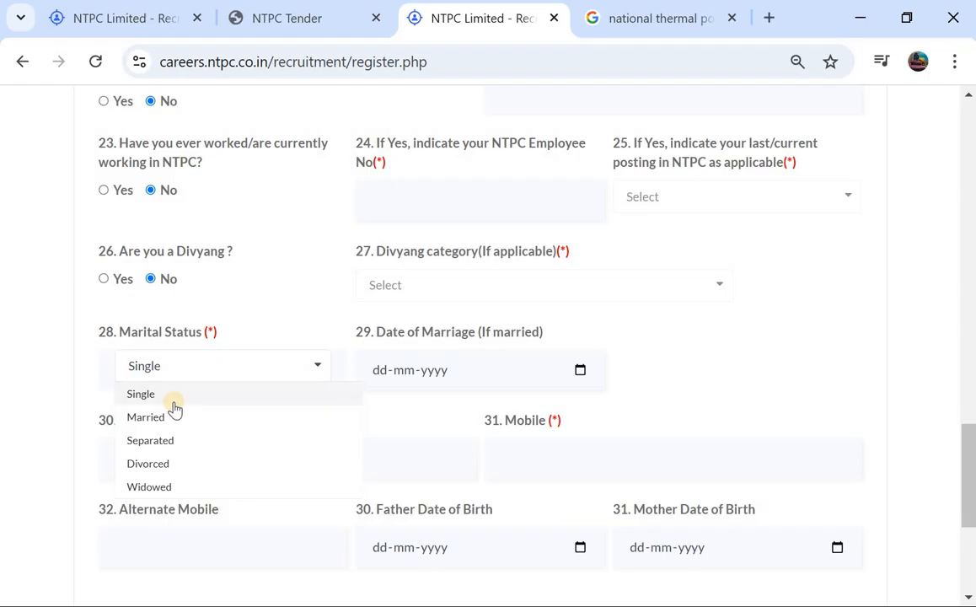
{"action": "left_click", "coordinate": [174, 402]}
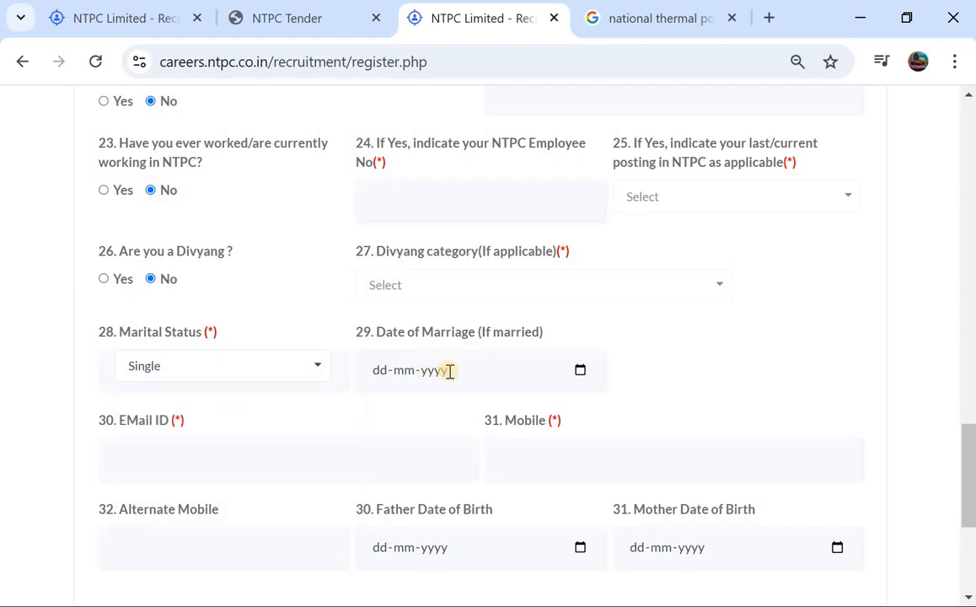
View the autofill suggestions for the e-mail ID and mobile fields without filling them in
{"action": "scroll", "coordinate": [448, 371], "scroll_direction": "down", "scroll_amount": 1}
{"action": "left_click", "coordinate": [218, 395]}
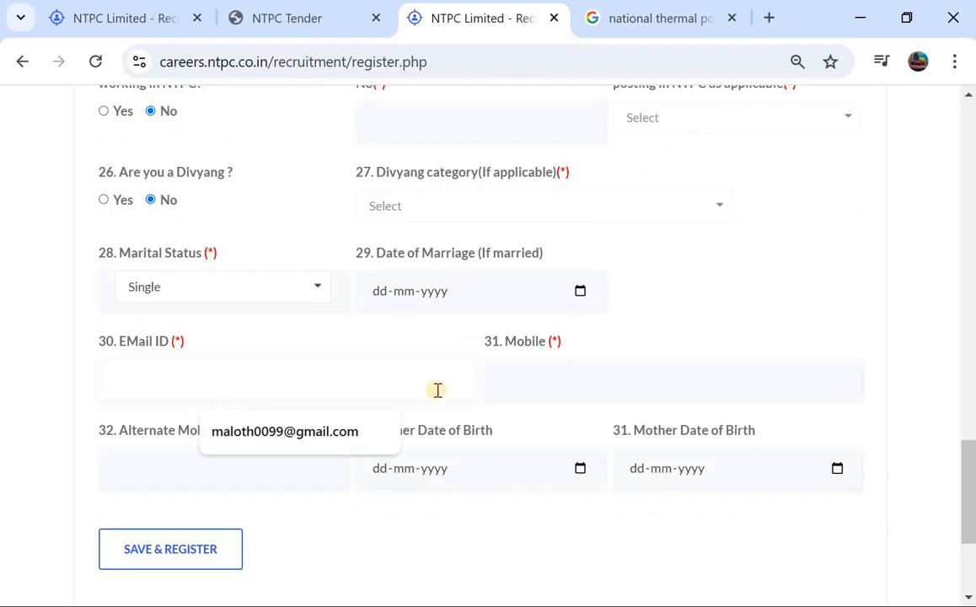
{"action": "left_click", "coordinate": [498, 388]}
{"action": "left_click", "coordinate": [394, 375]}
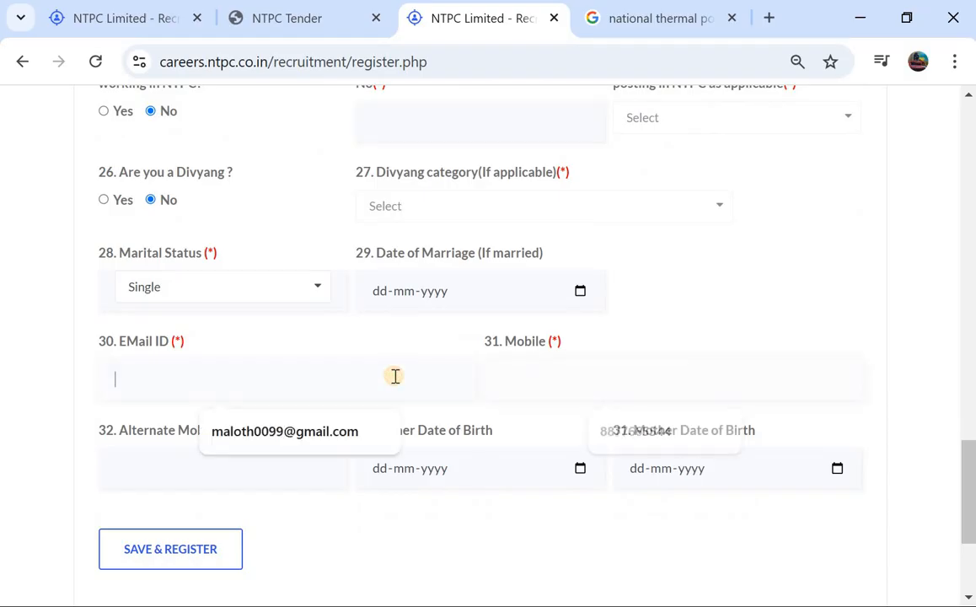
Review the remaining contact and parents' date-of-birth fields, and save and register the candidate's form
{"action": "scroll", "coordinate": [396, 379], "scroll_direction": "down", "scroll_amount": 1}
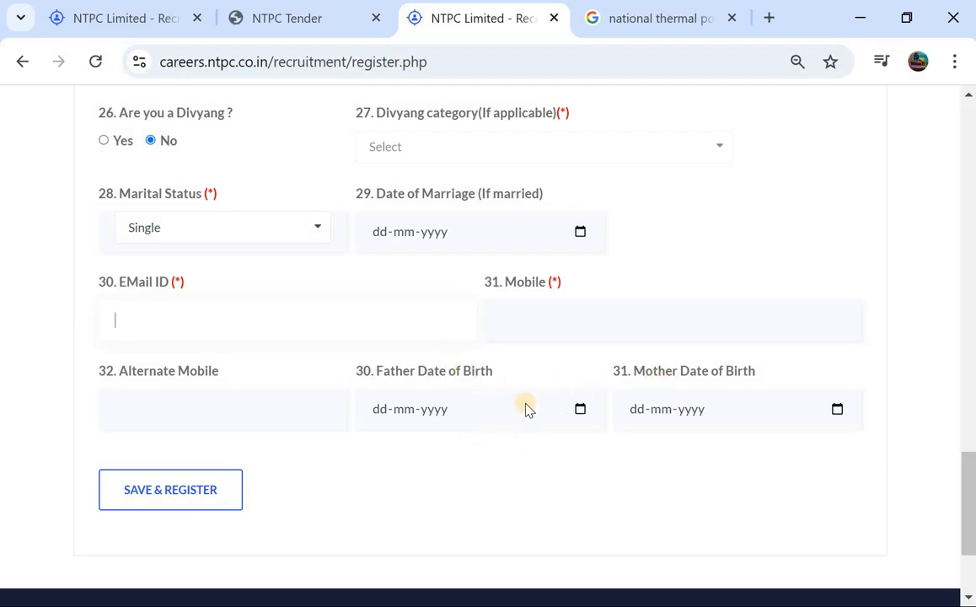
{"action": "scroll", "coordinate": [526, 409], "scroll_direction": "down", "scroll_amount": 1}
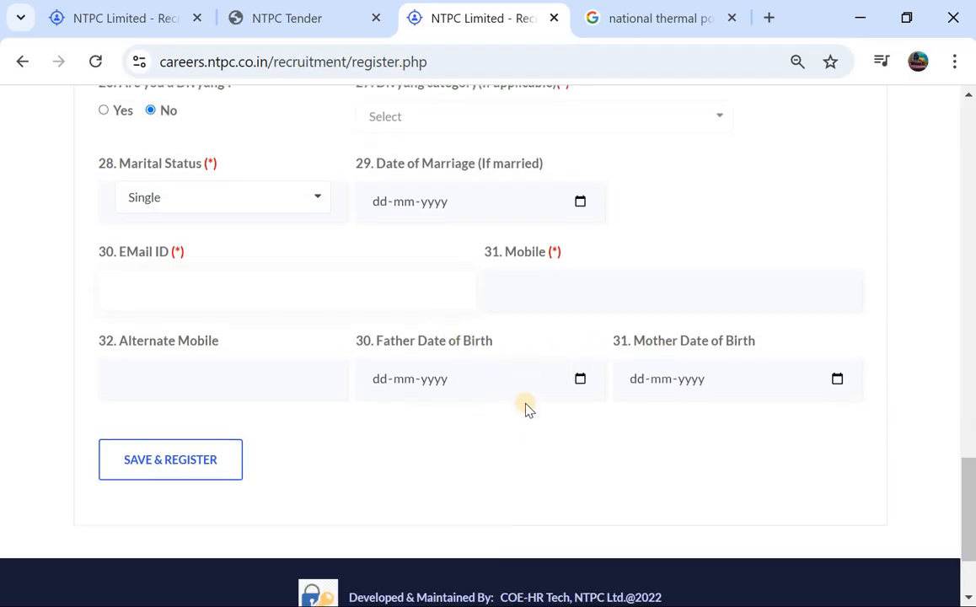
{"action": "left_click", "coordinate": [208, 458]}
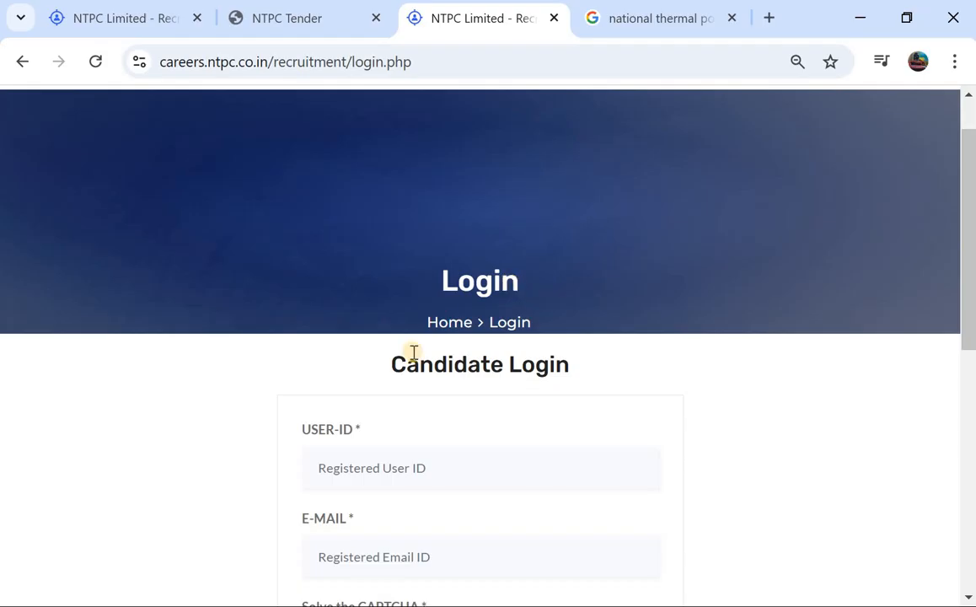
Review the user ID, e-mail and CAPTCHA fields of the Candidate Login form and submit the login
{"action": "scroll", "coordinate": [413, 353], "scroll_direction": "down", "scroll_amount": 1}
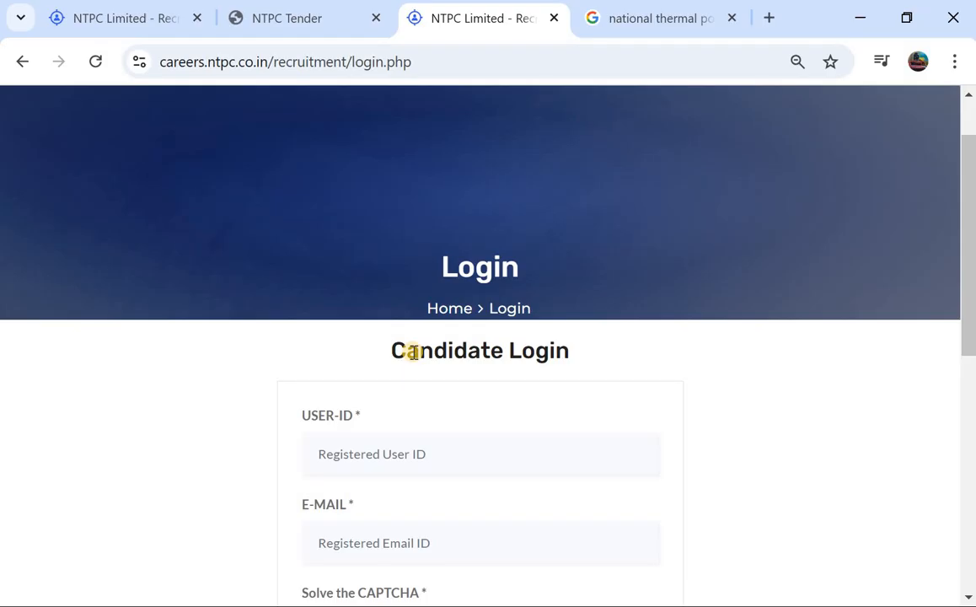
{"action": "scroll", "coordinate": [413, 353], "scroll_direction": "down", "scroll_amount": 1}
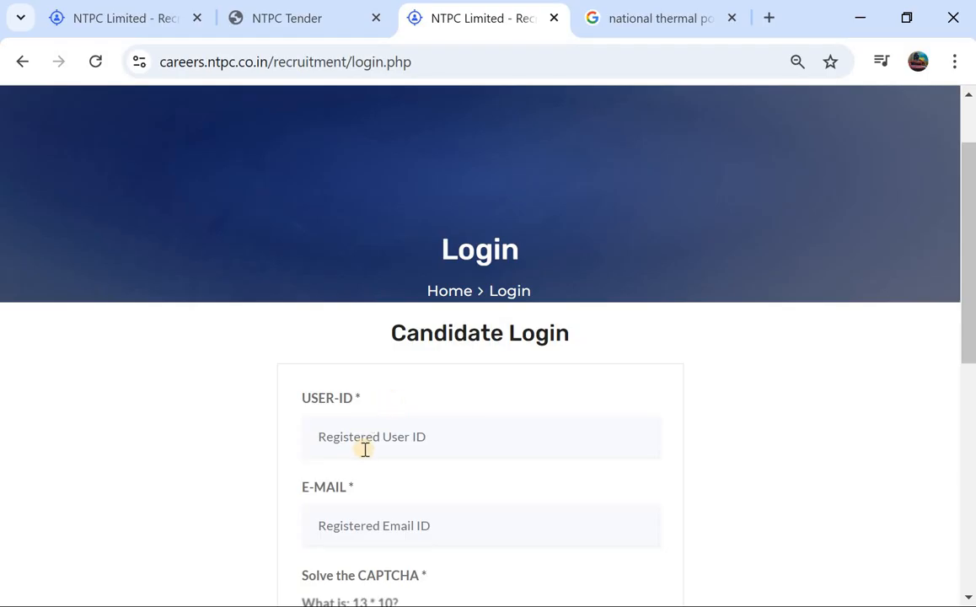
{"action": "scroll", "coordinate": [365, 449], "scroll_direction": "down", "scroll_amount": 1}
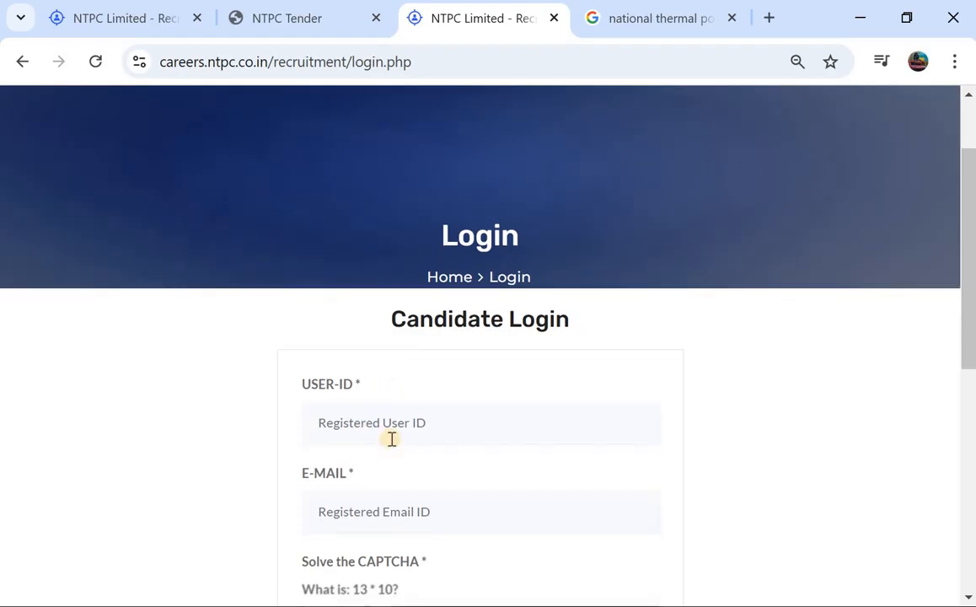
{"action": "scroll", "coordinate": [392, 439], "scroll_direction": "down", "scroll_amount": 1}
{"action": "scroll", "coordinate": [378, 474], "scroll_direction": "down", "scroll_amount": 1}
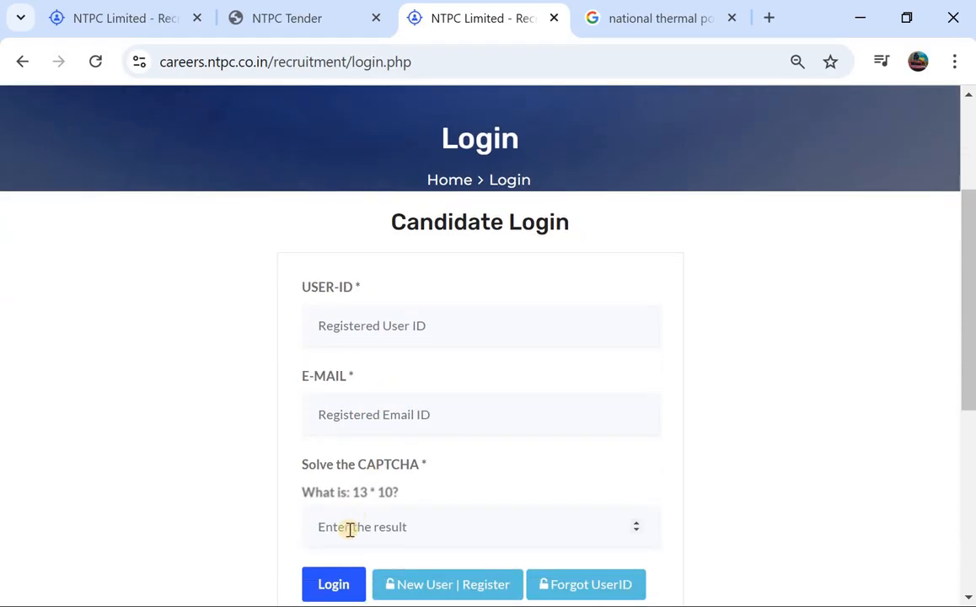
{"action": "scroll", "coordinate": [390, 516], "scroll_direction": "down", "scroll_amount": 1}
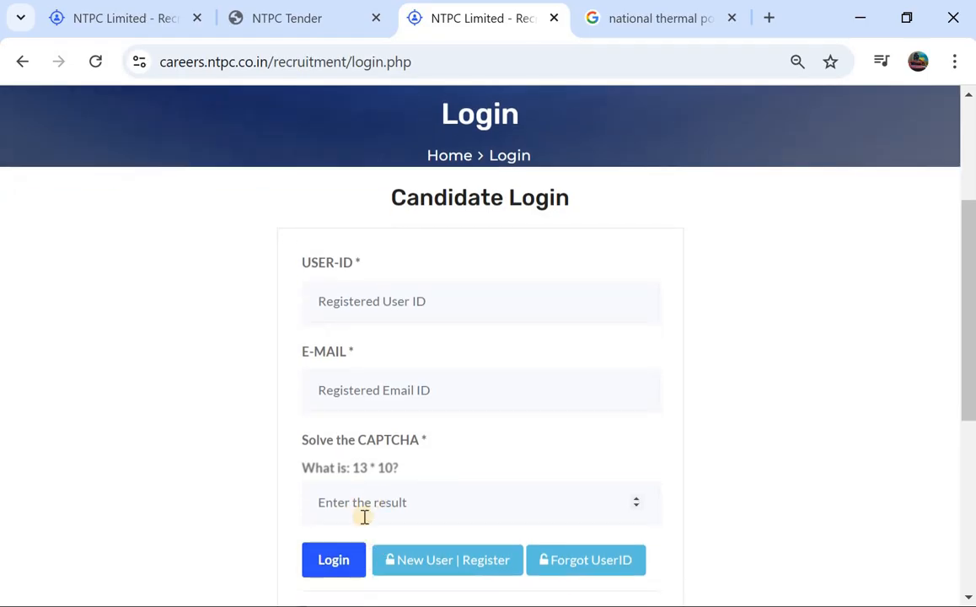
{"action": "left_click", "coordinate": [333, 563]}
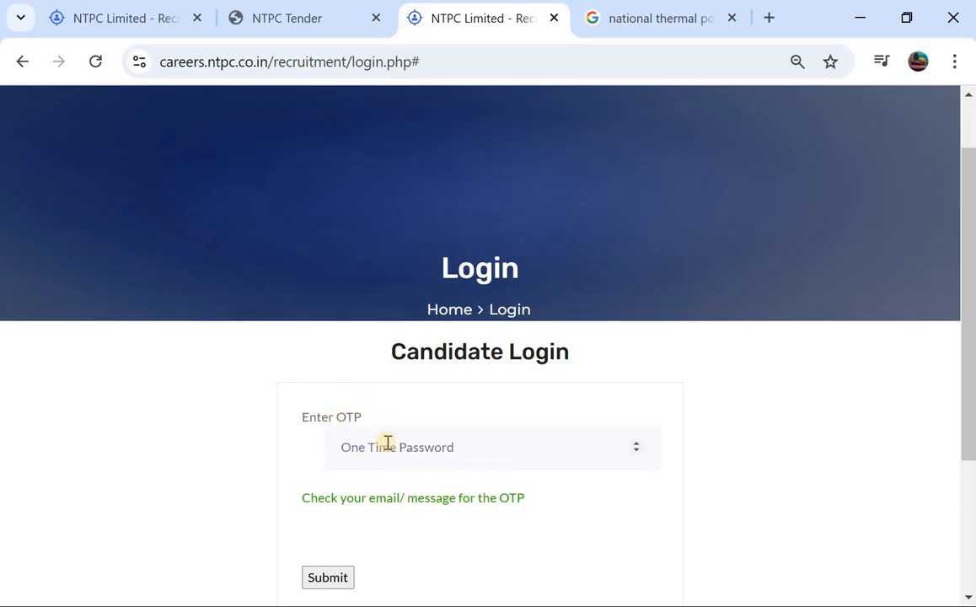
Submit the one-time password form to complete the candidate login
{"action": "scroll", "coordinate": [387, 442], "scroll_direction": "down", "scroll_amount": 1}
{"action": "scroll", "coordinate": [386, 443], "scroll_direction": "down", "scroll_amount": 1}
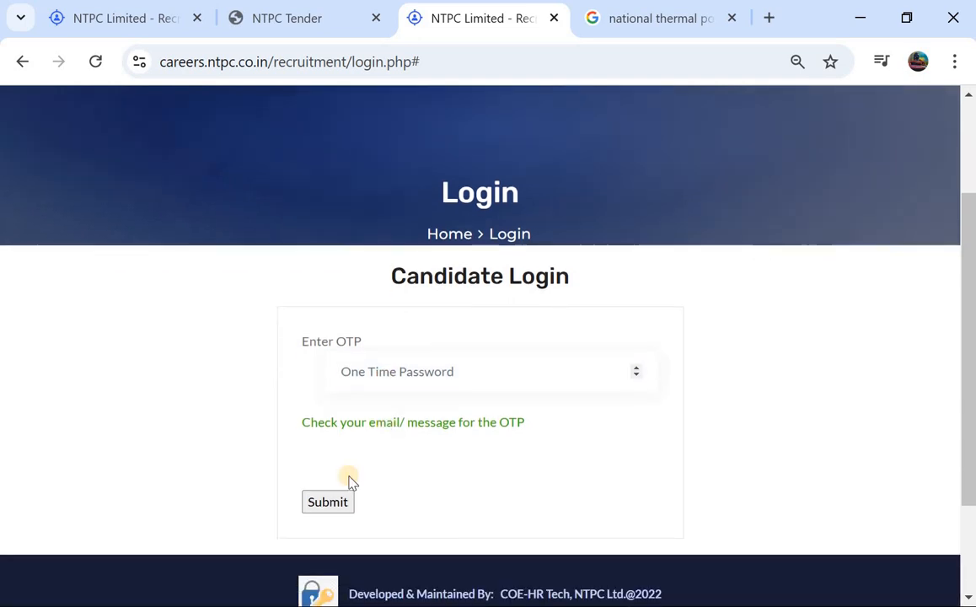
{"action": "left_click", "coordinate": [329, 502]}
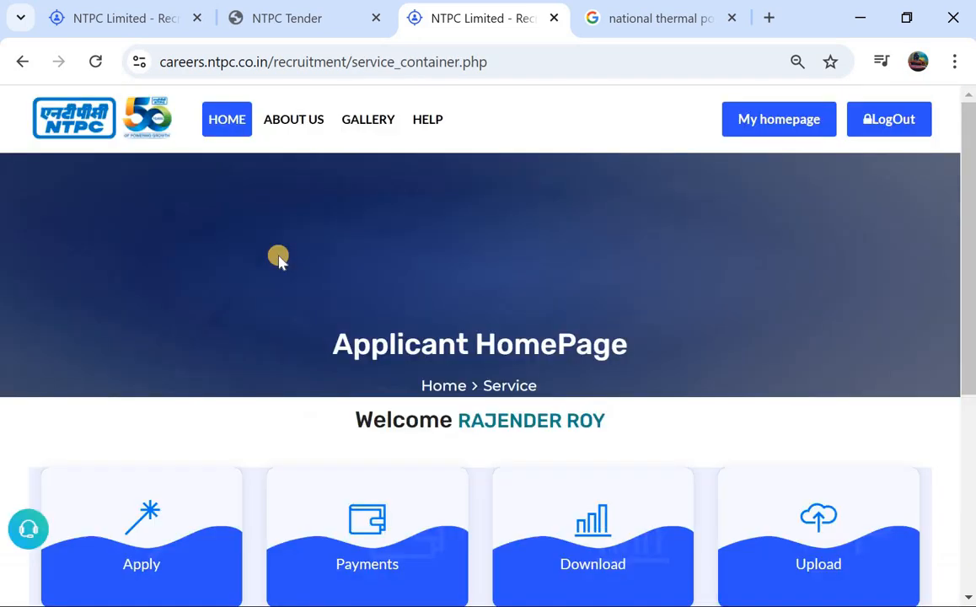
Look over the services on the Applicant HomePage and open the Apply service
{"action": "scroll", "coordinate": [279, 231], "scroll_direction": "down", "scroll_amount": 2}
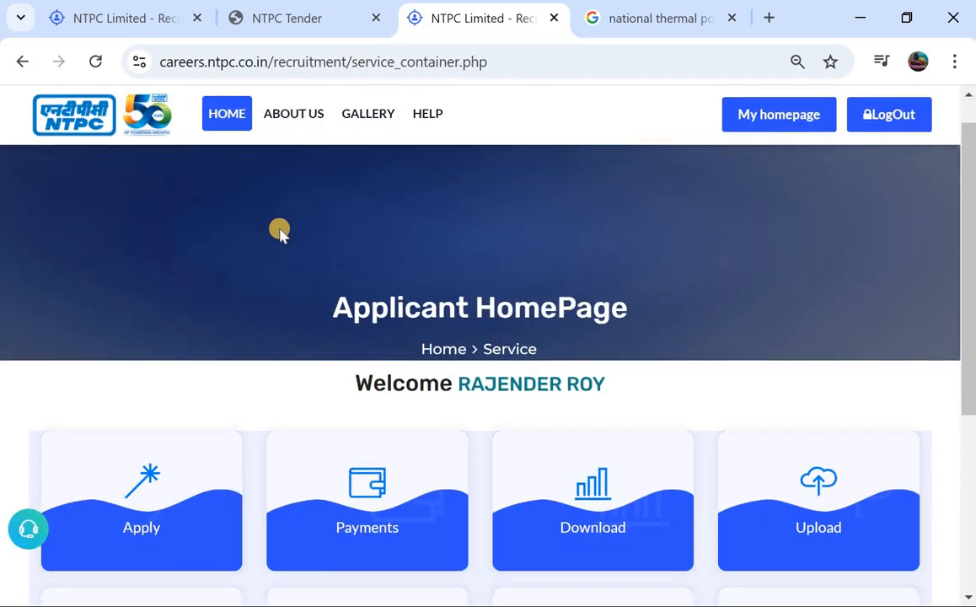
{"action": "scroll", "coordinate": [279, 229], "scroll_direction": "down", "scroll_amount": 1}
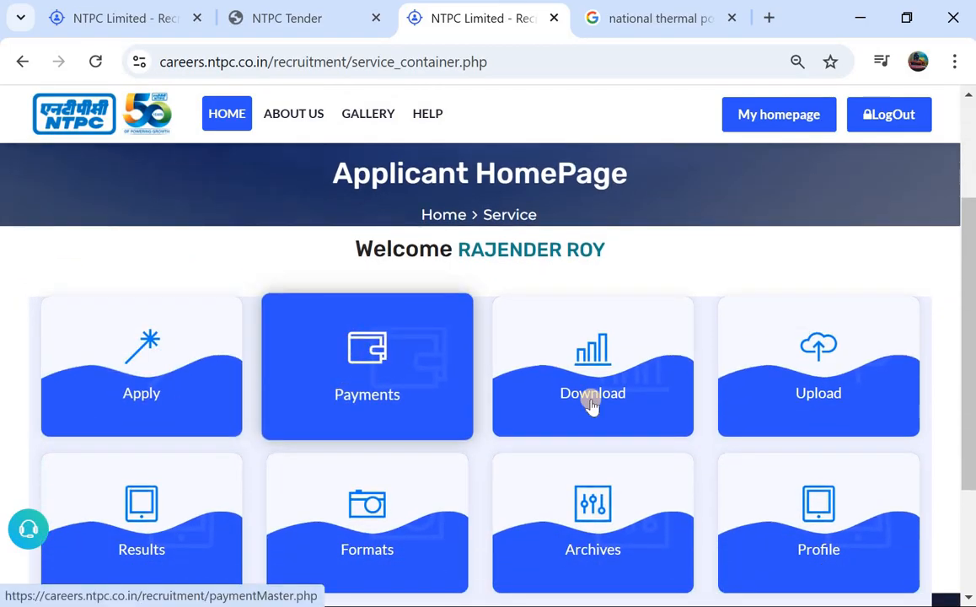
{"action": "scroll", "coordinate": [417, 424], "scroll_direction": "down", "scroll_amount": 2}
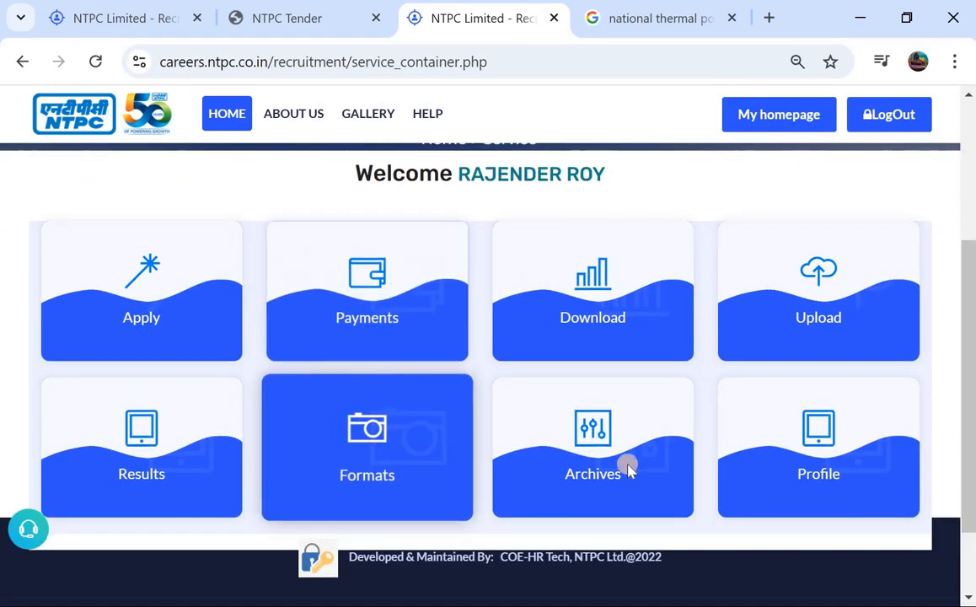
{"action": "left_click", "coordinate": [149, 319]}
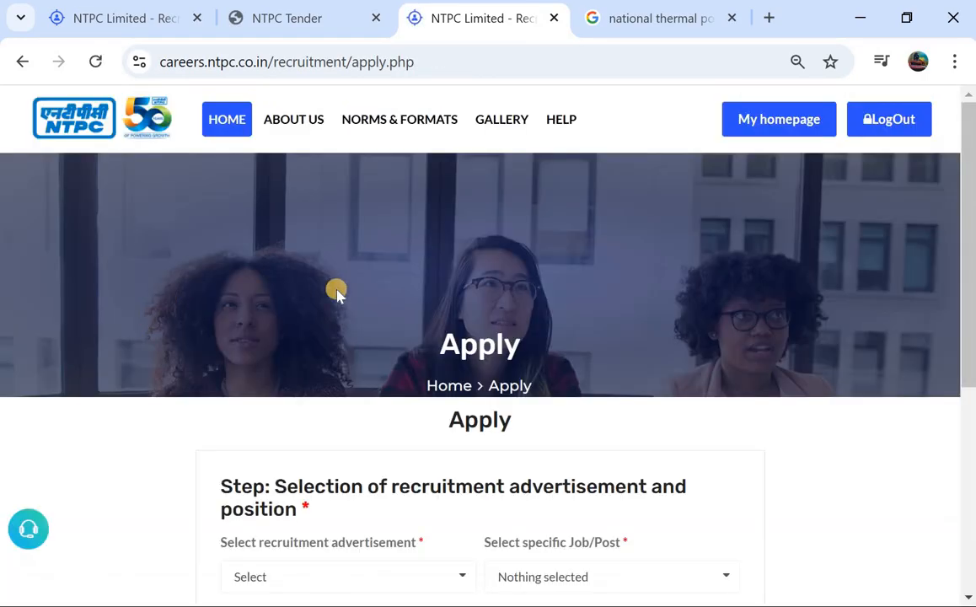
Select advertisement AdvNo-04/25 and the post Assistant Executive (Operation) on Fixed Term basis for the application
{"action": "scroll", "coordinate": [337, 293], "scroll_direction": "down", "scroll_amount": 2}
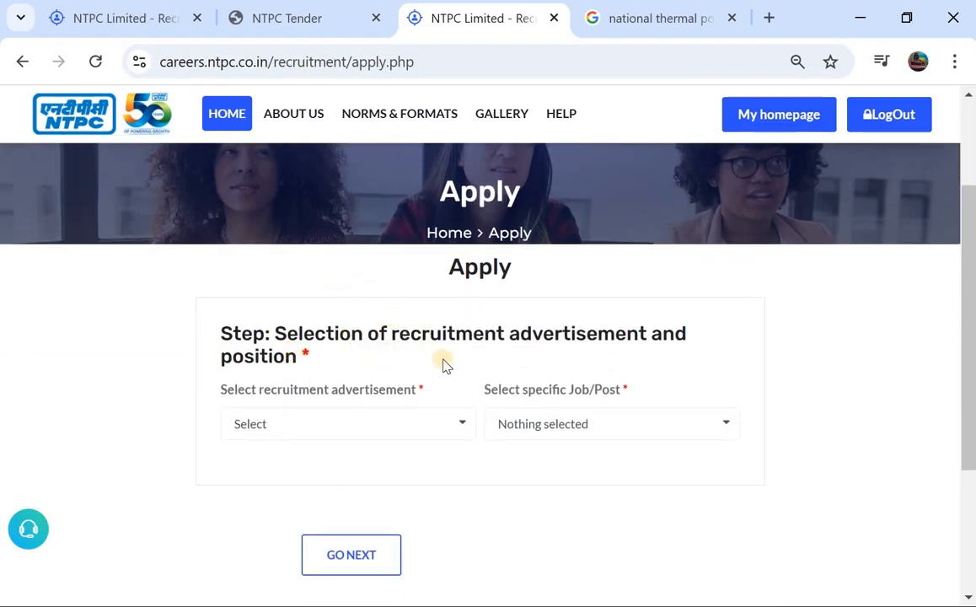
{"action": "left_click", "coordinate": [327, 428]}
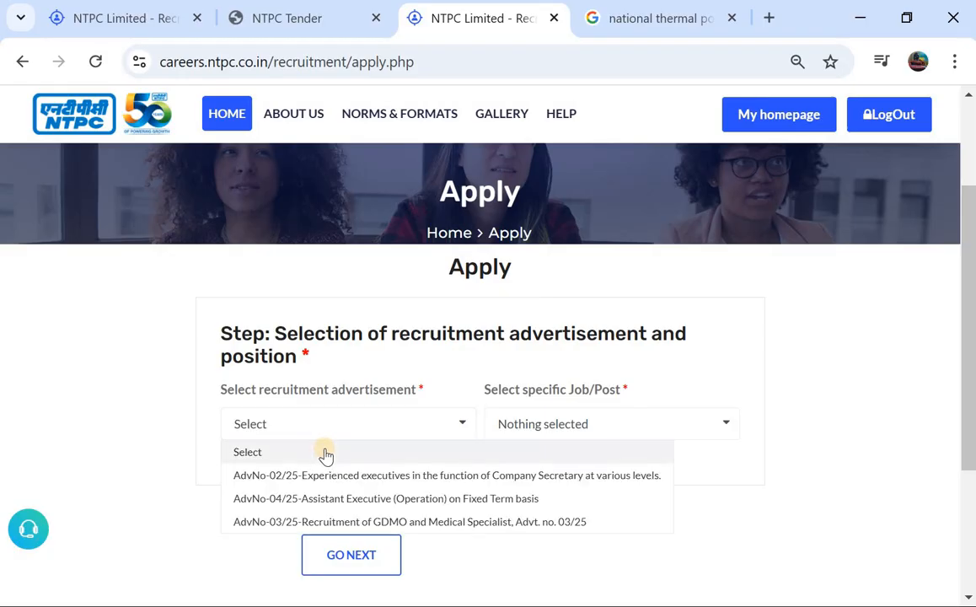
{"action": "scroll", "coordinate": [329, 471], "scroll_direction": "down", "scroll_amount": 1}
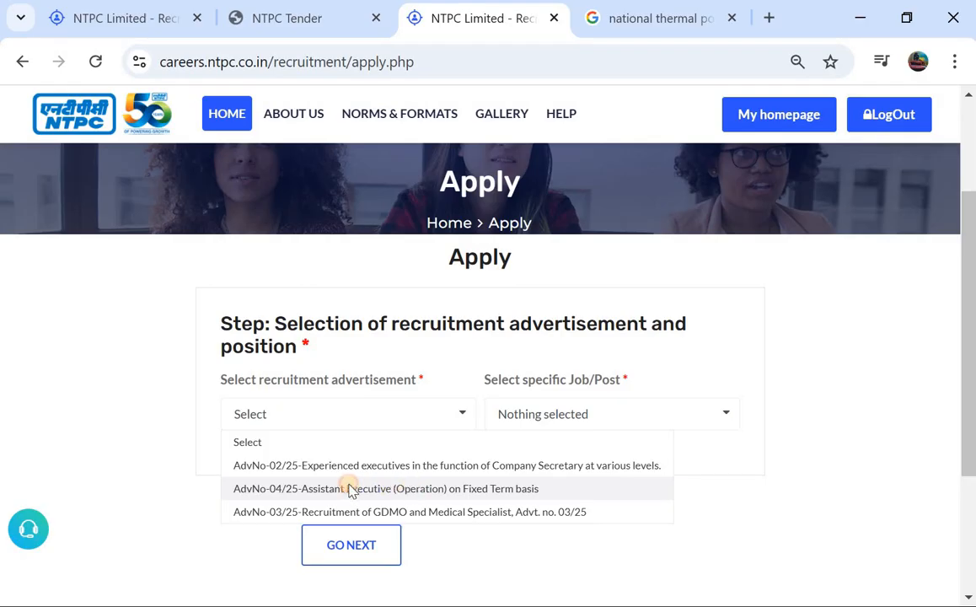
{"action": "left_click", "coordinate": [351, 488]}
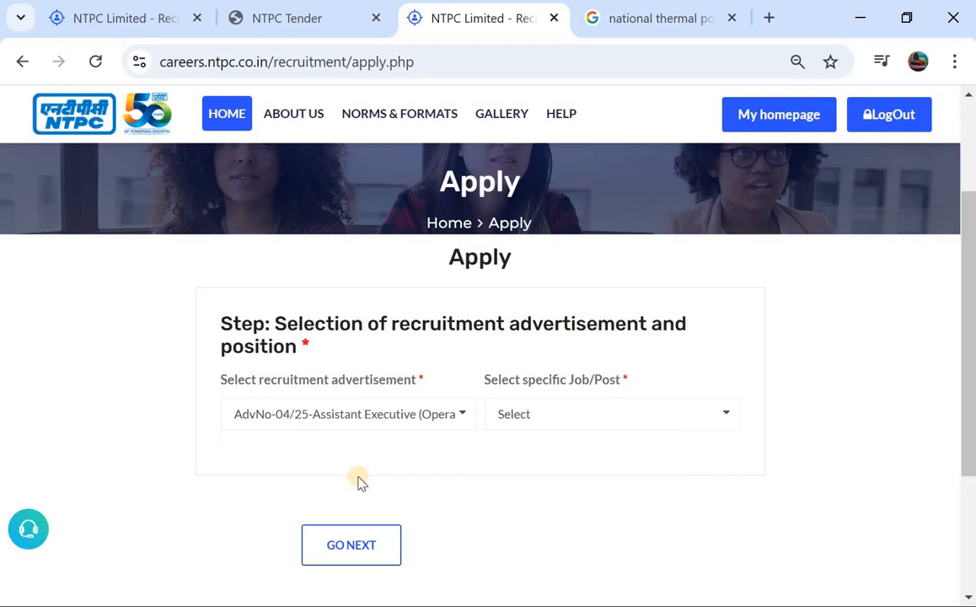
{"action": "left_click", "coordinate": [552, 417]}
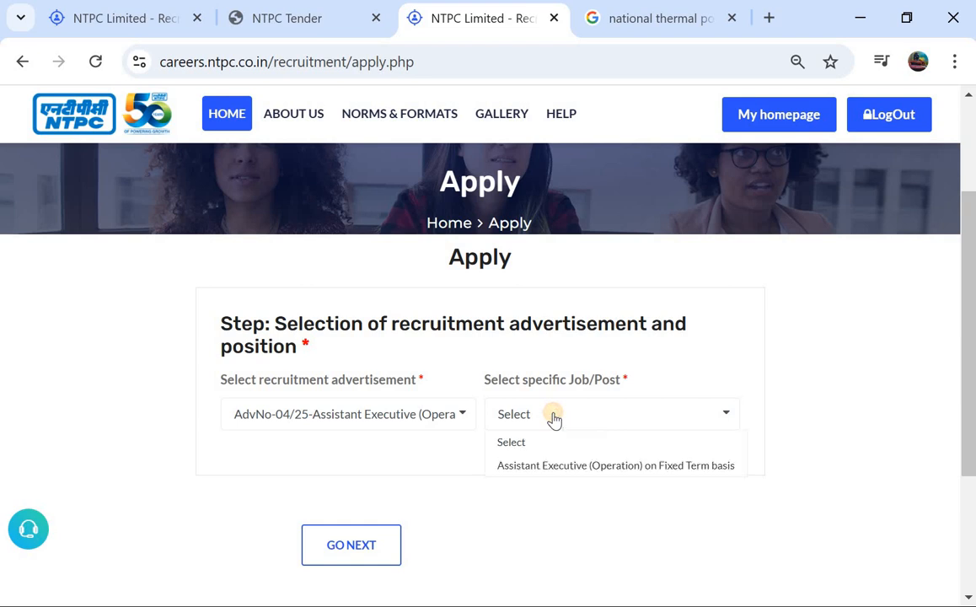
{"action": "left_click", "coordinate": [536, 466]}
Answer "yes" to both the power plant work experience and detailed advertisement questions, and proceed to the qualification details
{"action": "scroll", "coordinate": [387, 464], "scroll_direction": "down", "scroll_amount": 1}
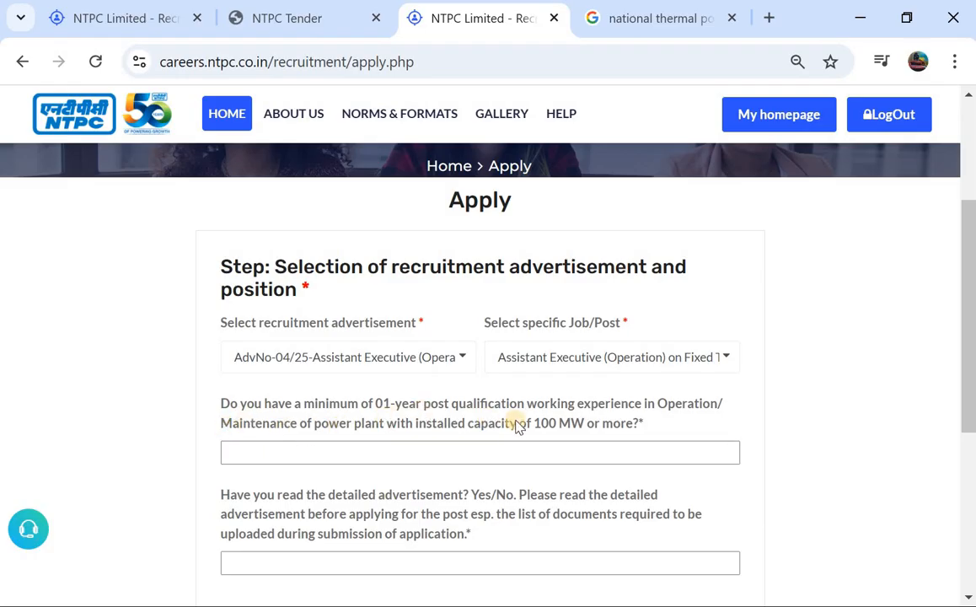
{"action": "left_click", "coordinate": [398, 450]}
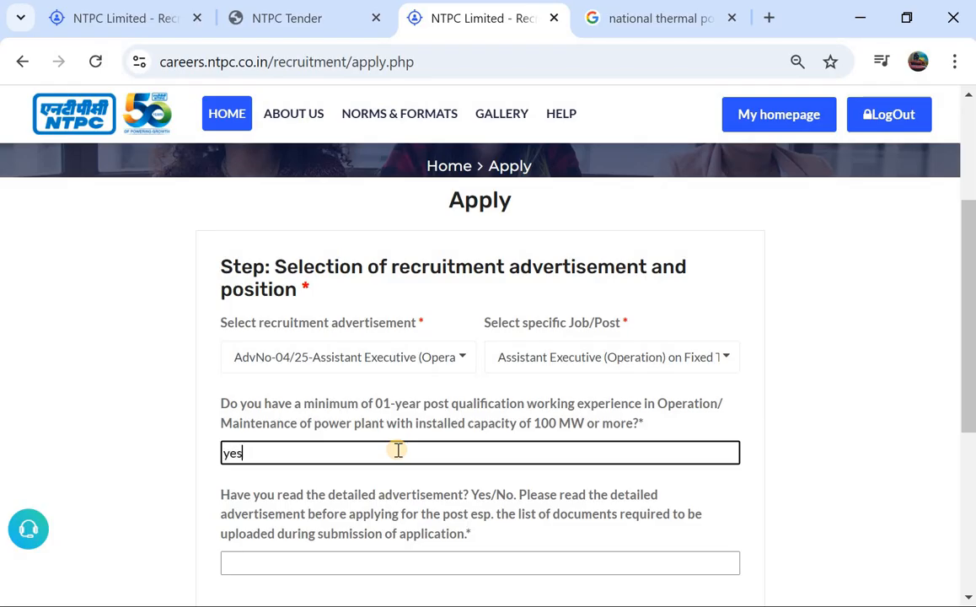
{"action": "scroll", "coordinate": [351, 459], "scroll_direction": "down", "scroll_amount": 1}
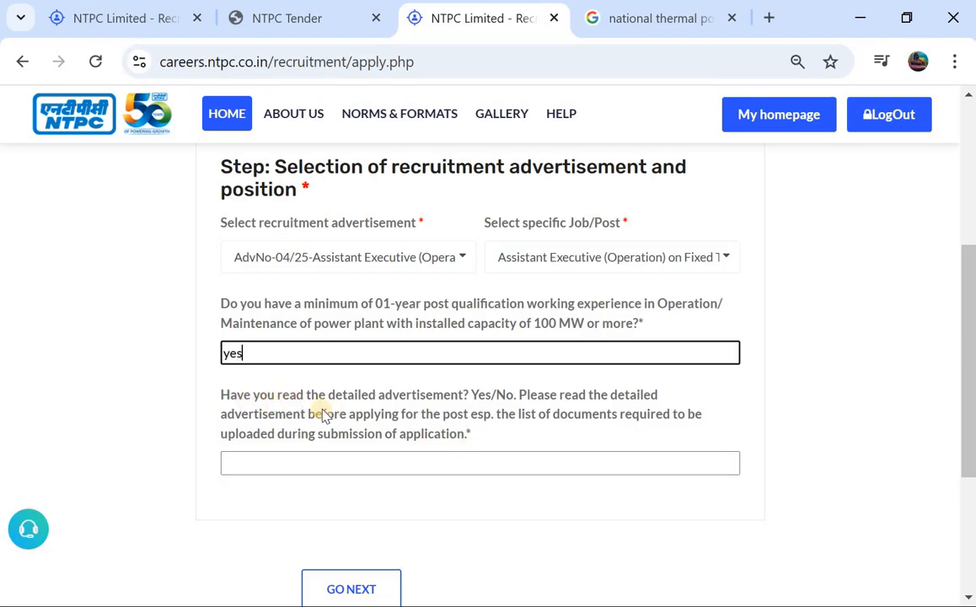
{"action": "left_click", "coordinate": [410, 456]}
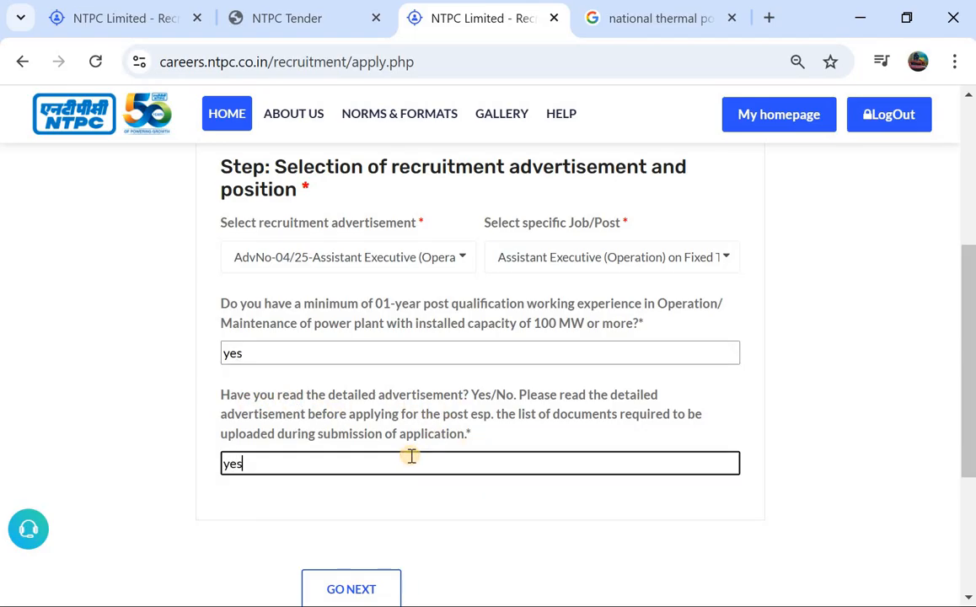
{"action": "scroll", "coordinate": [410, 457], "scroll_direction": "down", "scroll_amount": 1}
{"action": "left_click", "coordinate": [358, 532]}
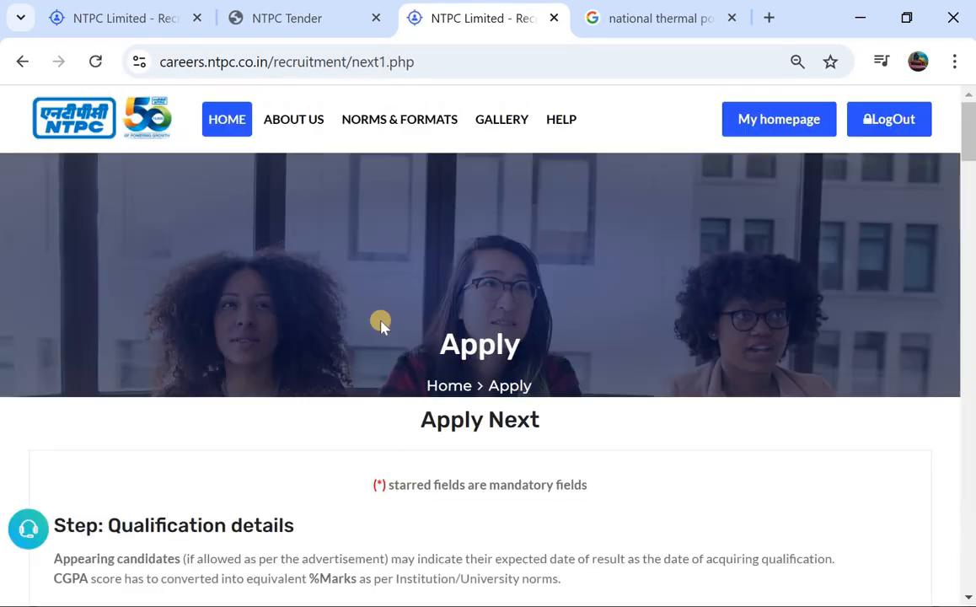
Set Qualification - 1 to B.E/B.Tech-Degree in Engineering with the Mechanical branch
{"action": "scroll", "coordinate": [380, 322], "scroll_direction": "down", "scroll_amount": 2}
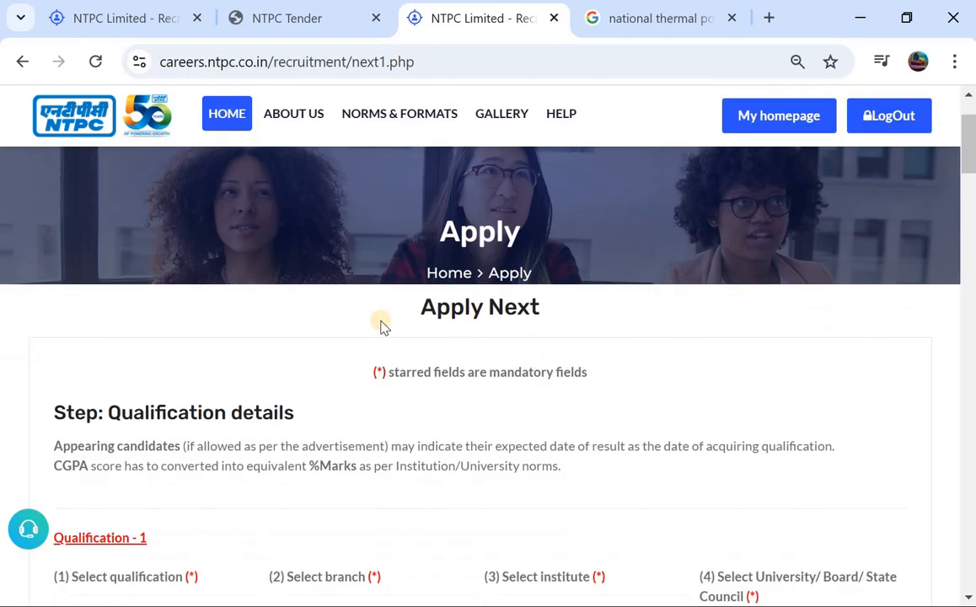
{"action": "scroll", "coordinate": [381, 323], "scroll_direction": "down", "scroll_amount": 2}
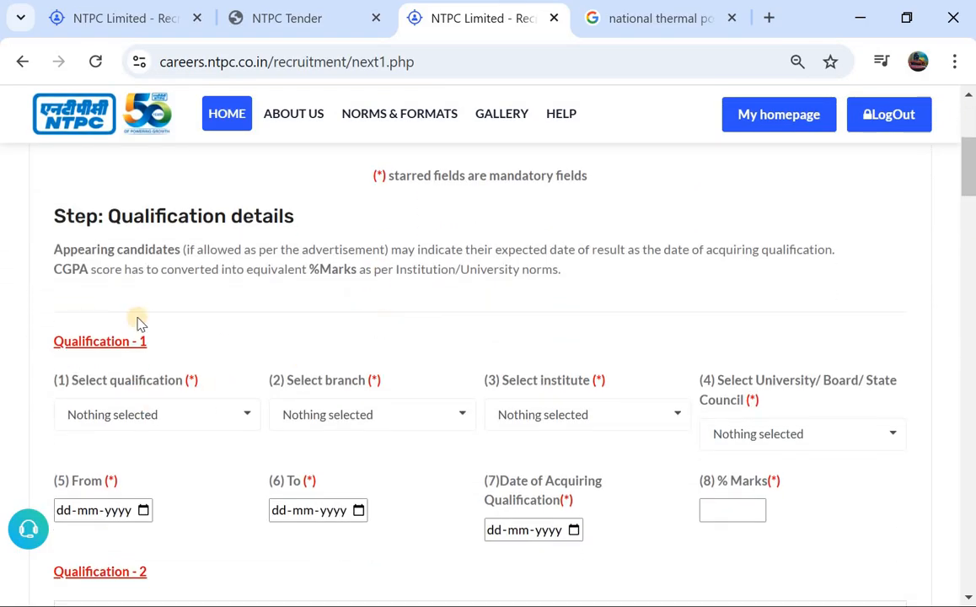
{"action": "scroll", "coordinate": [165, 322], "scroll_direction": "down", "scroll_amount": 1}
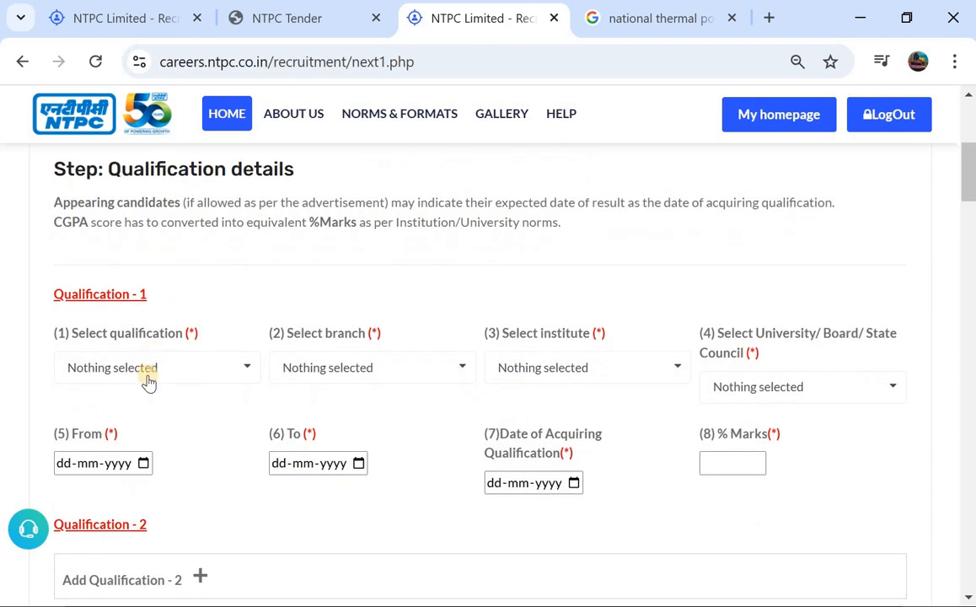
{"action": "left_click", "coordinate": [147, 376]}
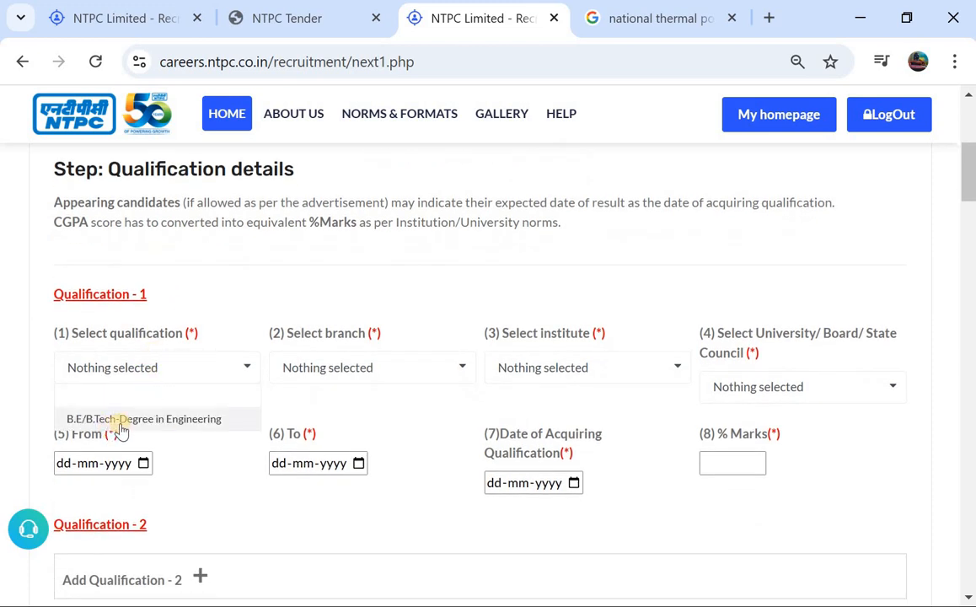
{"action": "left_click", "coordinate": [123, 420]}
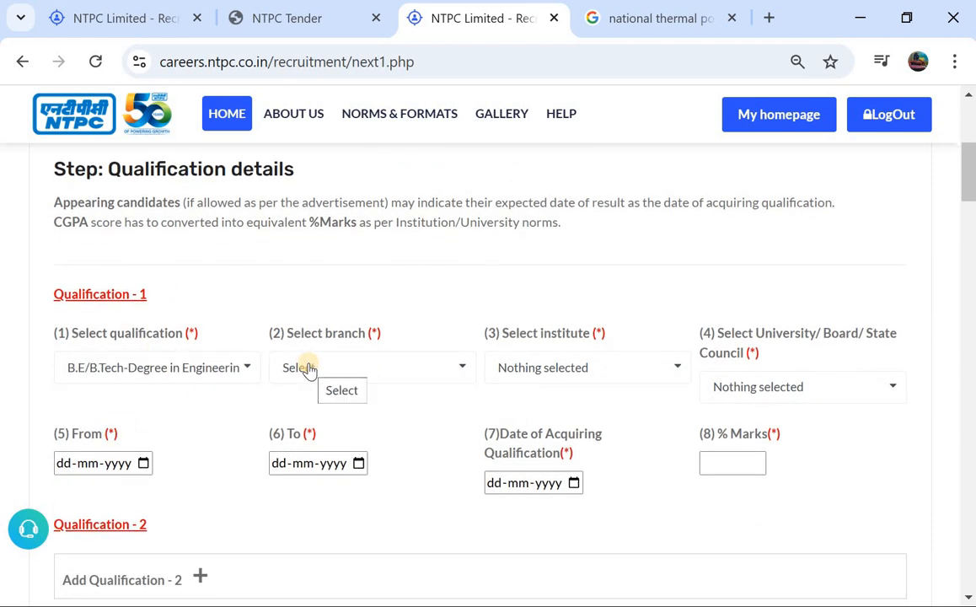
{"action": "left_click", "coordinate": [309, 369]}
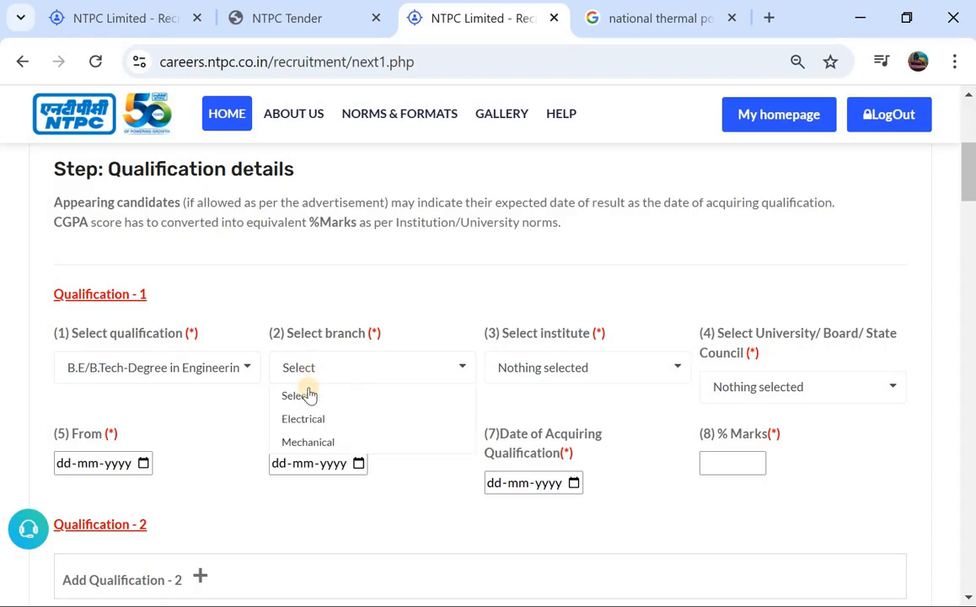
{"action": "left_click", "coordinate": [315, 443]}
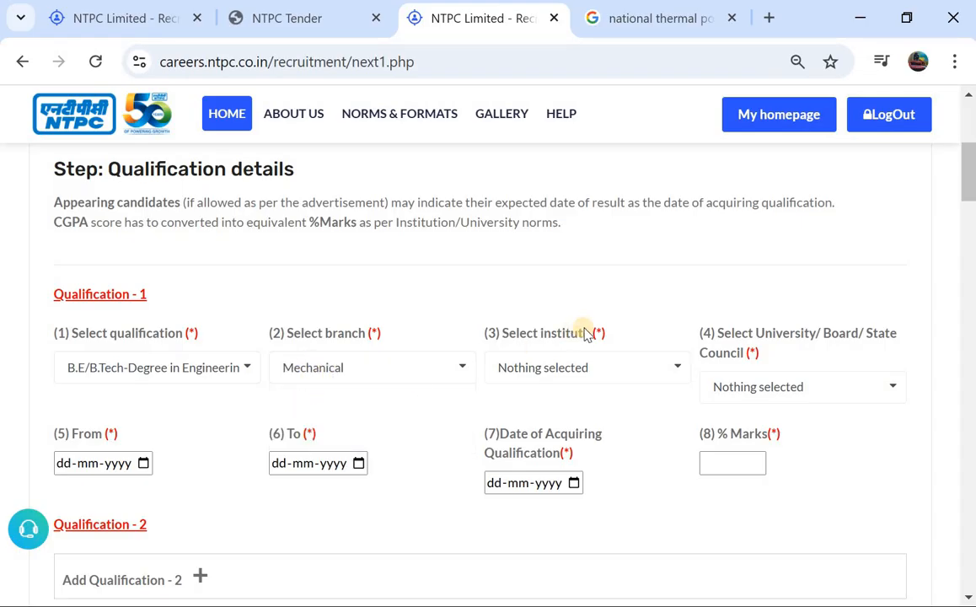
Choose (NIFT) Hyderabad as the institute for Qualification - 1
{"action": "left_click", "coordinate": [556, 372]}
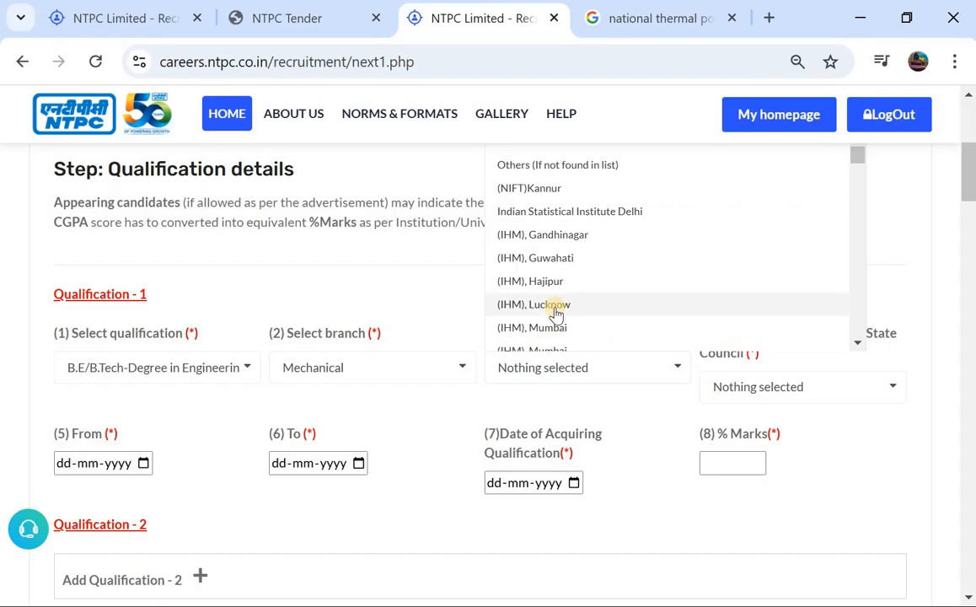
{"action": "scroll", "coordinate": [552, 320], "scroll_direction": "down", "scroll_amount": 5}
{"action": "scroll", "coordinate": [555, 312], "scroll_direction": "up", "scroll_amount": 4}
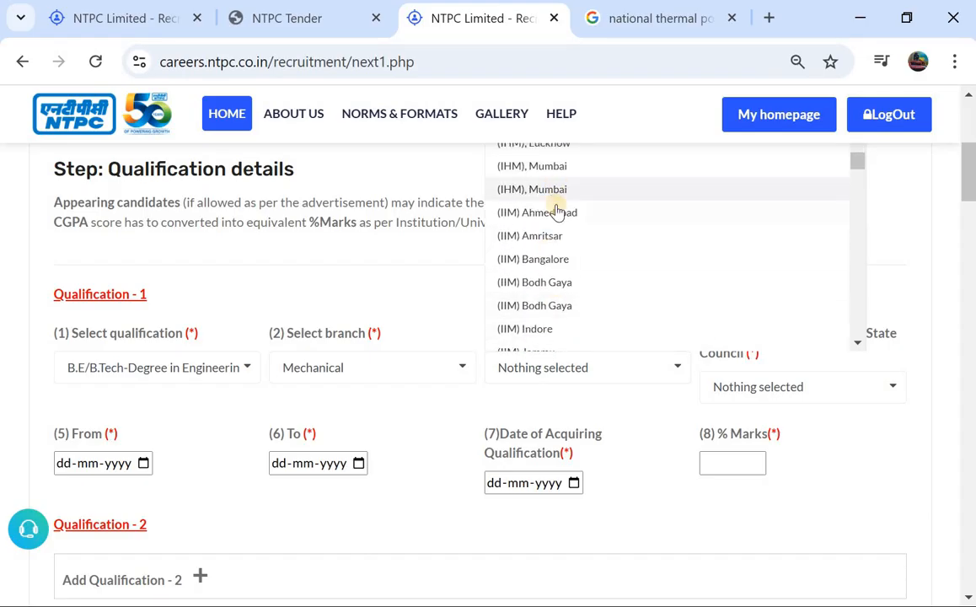
{"action": "scroll", "coordinate": [557, 211], "scroll_direction": "down", "scroll_amount": 3}
{"action": "scroll", "coordinate": [556, 212], "scroll_direction": "down", "scroll_amount": 8}
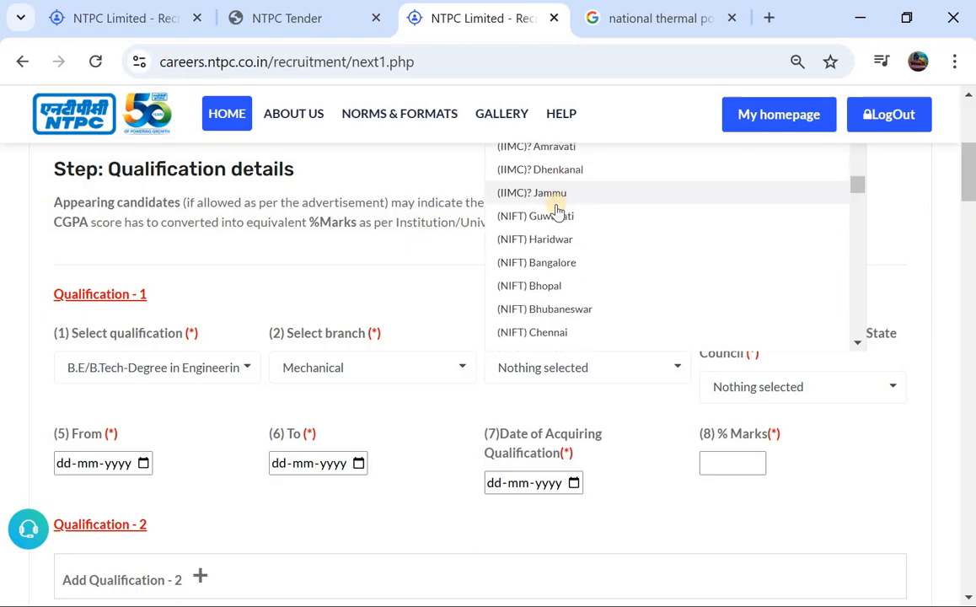
{"action": "scroll", "coordinate": [556, 211], "scroll_direction": "down", "scroll_amount": 1}
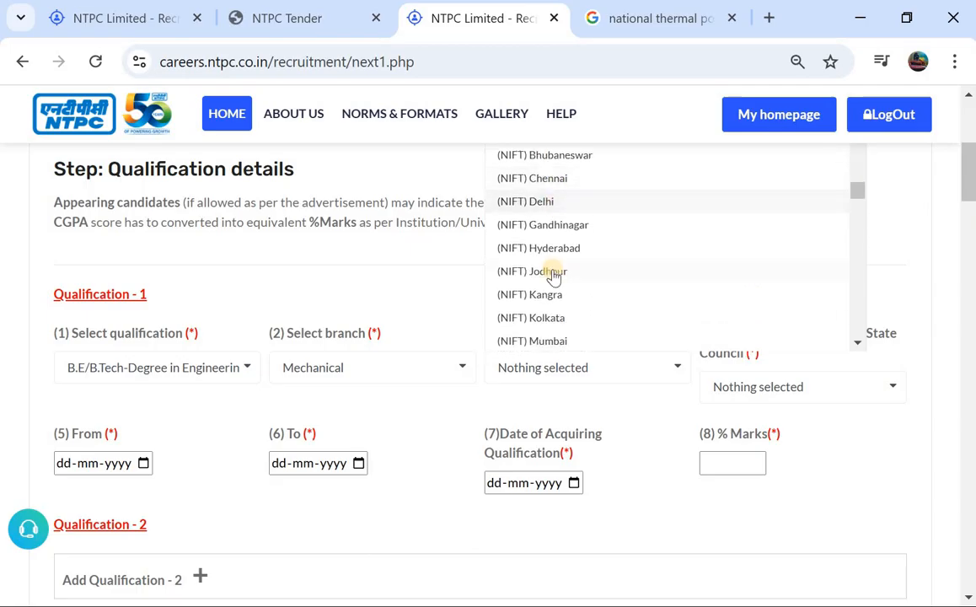
{"action": "left_click", "coordinate": [576, 248]}
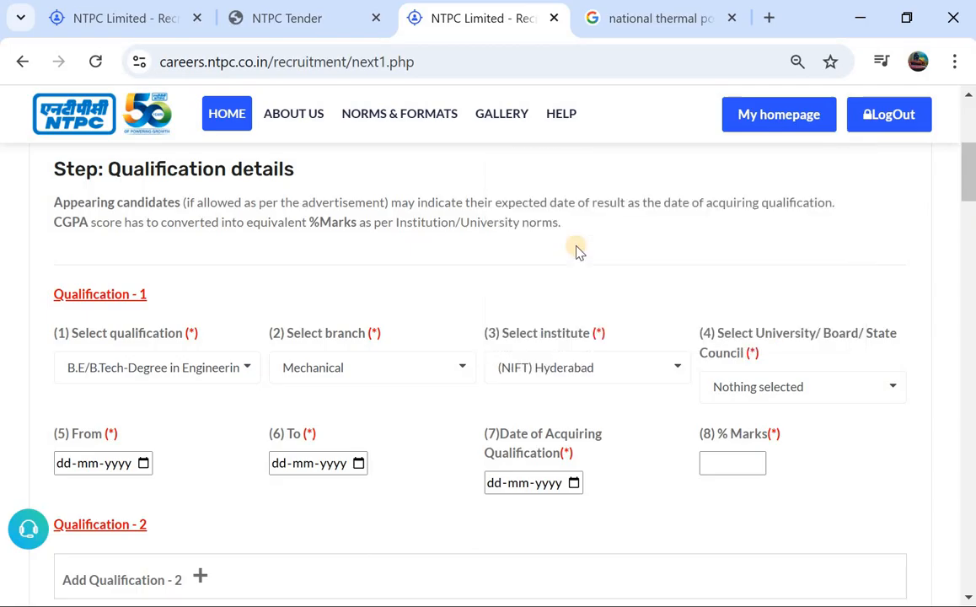
Choose Telangana University as the university for Qualification - 1 and enter 78.8 as its % marks
{"action": "left_click", "coordinate": [743, 388]}
{"action": "scroll", "coordinate": [751, 311], "scroll_direction": "down", "scroll_amount": 2}
{"action": "scroll", "coordinate": [751, 314], "scroll_direction": "down", "scroll_amount": 3}
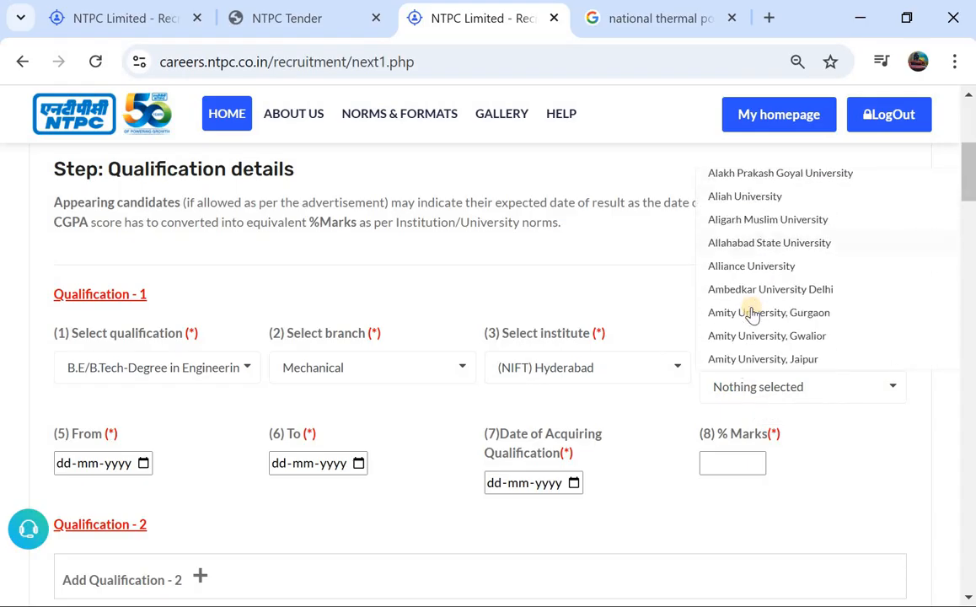
{"action": "scroll", "coordinate": [750, 313], "scroll_direction": "down", "scroll_amount": 8}
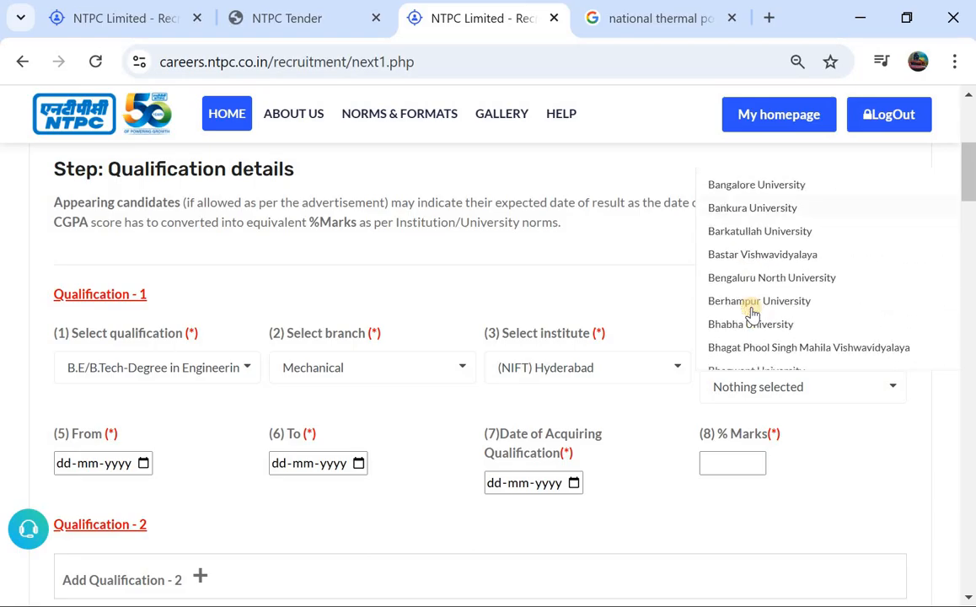
{"action": "scroll", "coordinate": [751, 313], "scroll_direction": "down", "scroll_amount": 12}
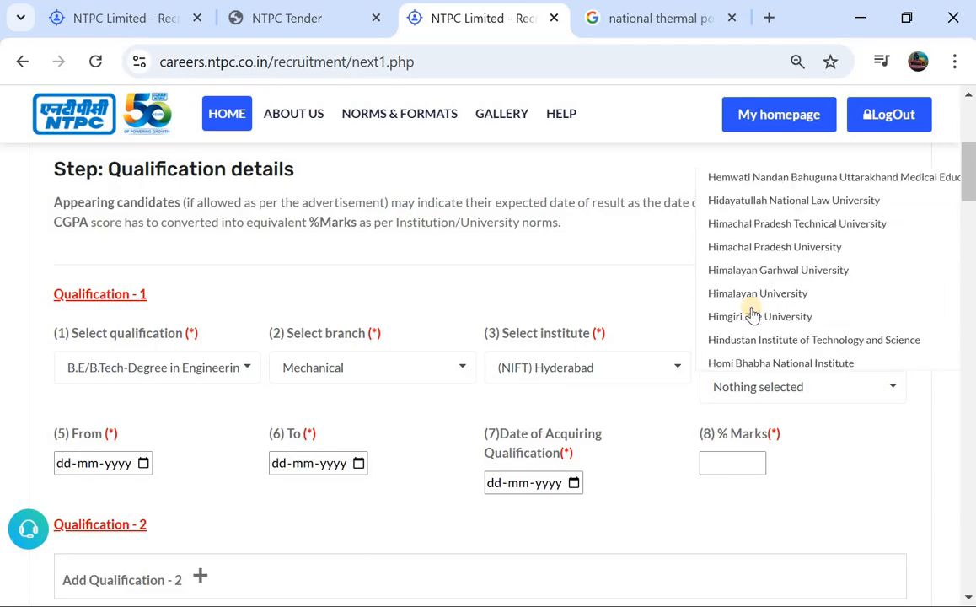
{"action": "scroll", "coordinate": [750, 313], "scroll_direction": "down", "scroll_amount": 12}
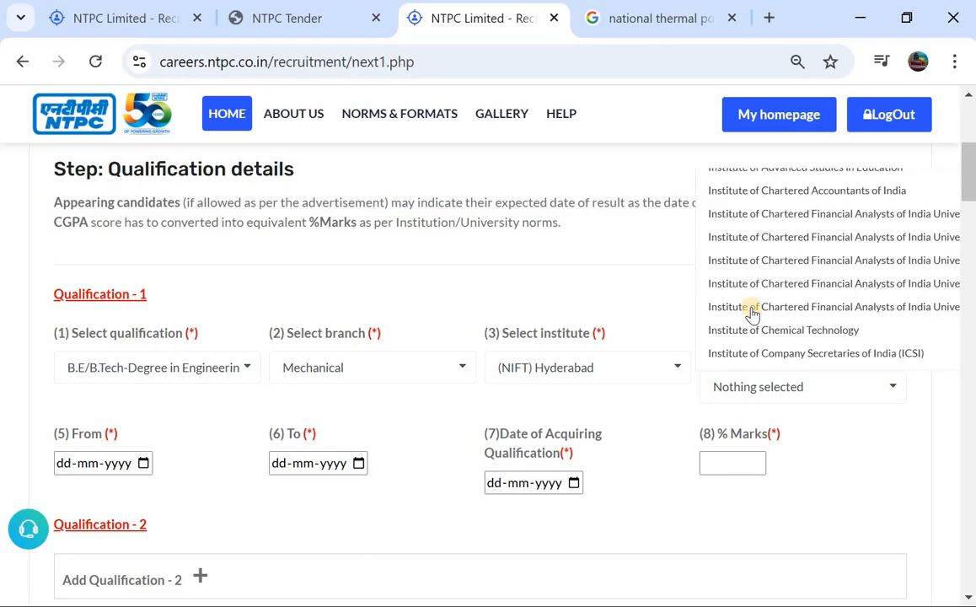
{"action": "scroll", "coordinate": [750, 313], "scroll_direction": "down", "scroll_amount": 15}
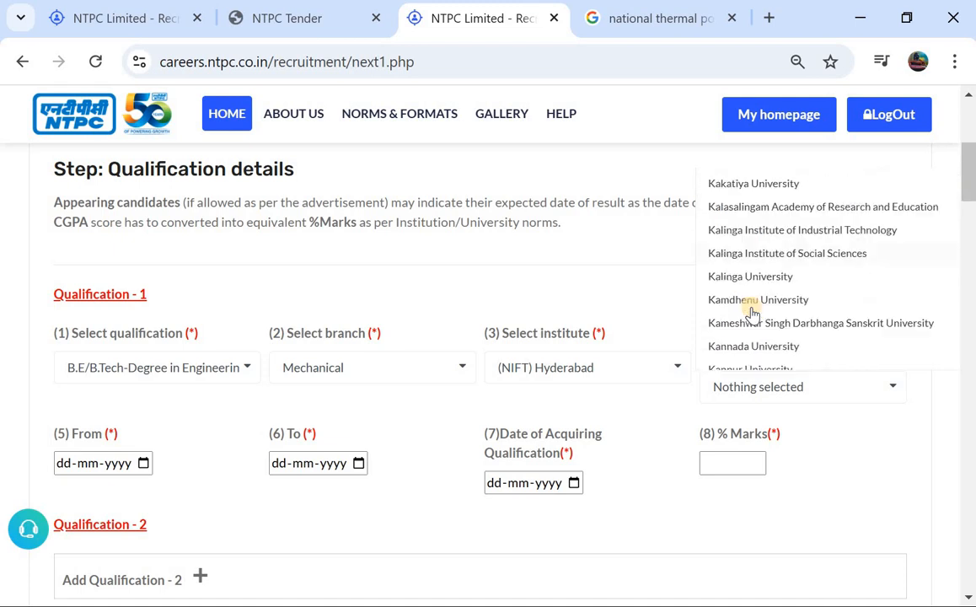
{"action": "scroll", "coordinate": [750, 314], "scroll_direction": "down", "scroll_amount": 15}
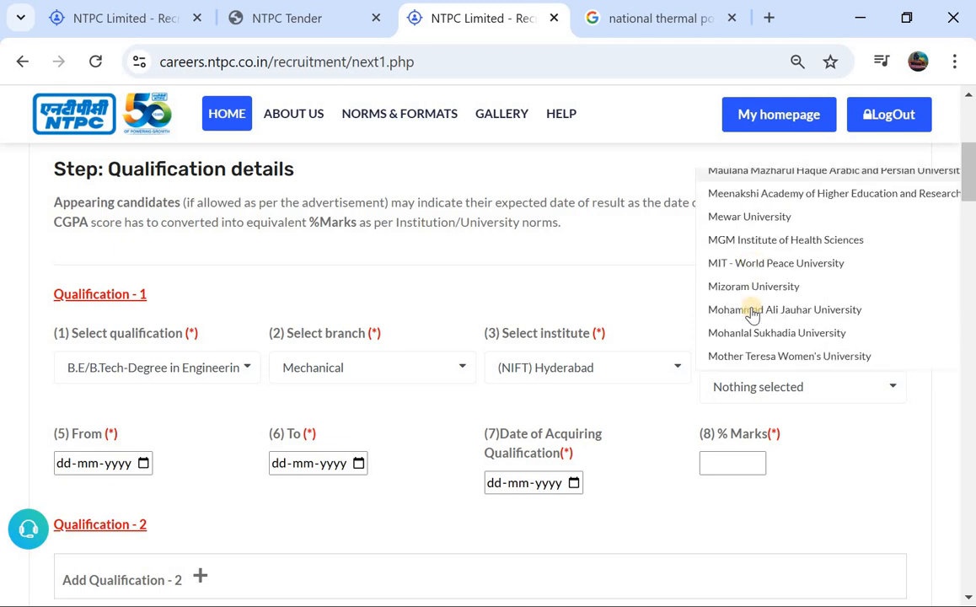
{"action": "scroll", "coordinate": [751, 314], "scroll_direction": "down", "scroll_amount": 15}
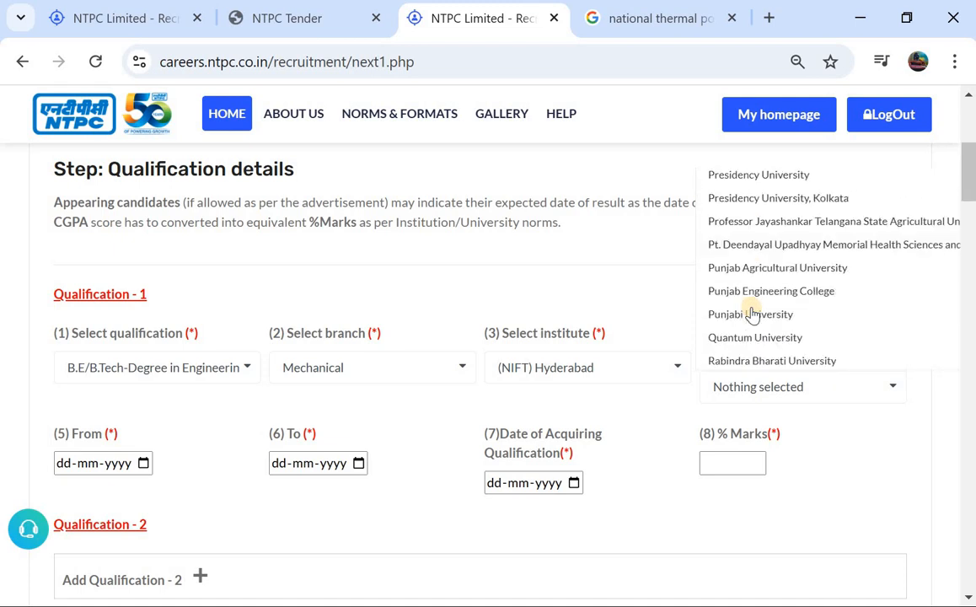
{"action": "scroll", "coordinate": [751, 313], "scroll_direction": "down", "scroll_amount": 15}
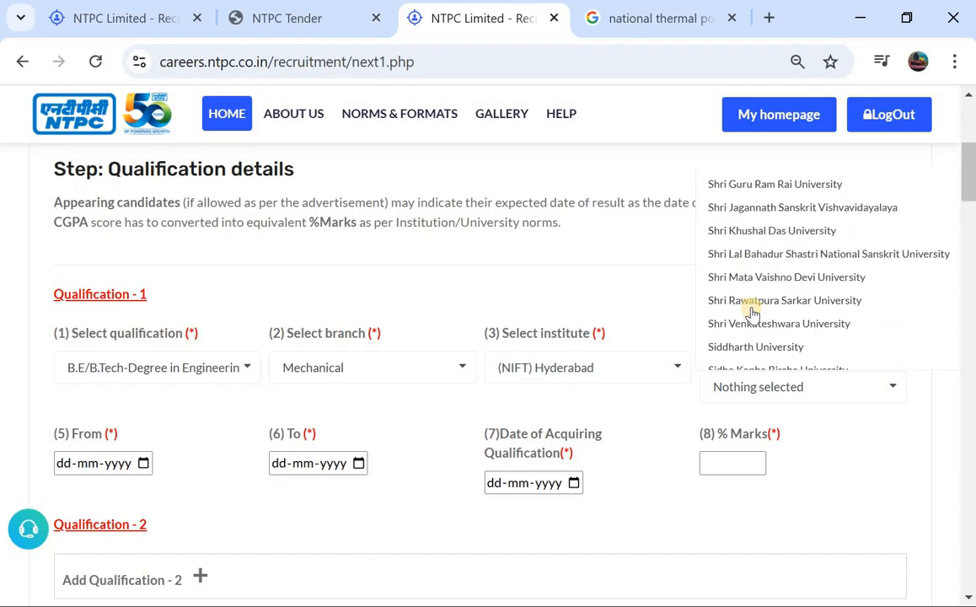
{"action": "scroll", "coordinate": [751, 314], "scroll_direction": "down", "scroll_amount": 15}
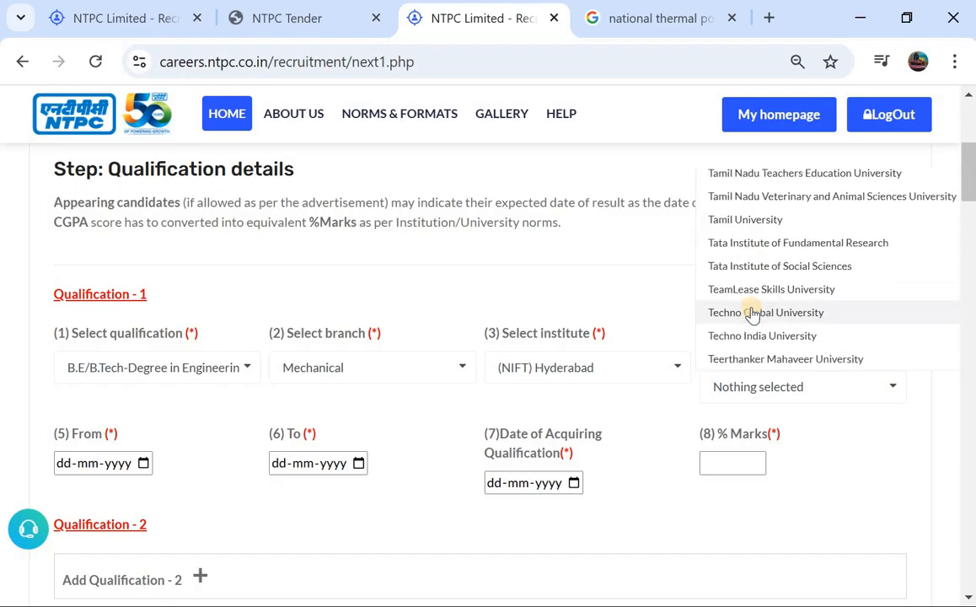
{"action": "scroll", "coordinate": [751, 313], "scroll_direction": "up", "scroll_amount": 3}
{"action": "scroll", "coordinate": [751, 313], "scroll_direction": "down", "scroll_amount": 5}
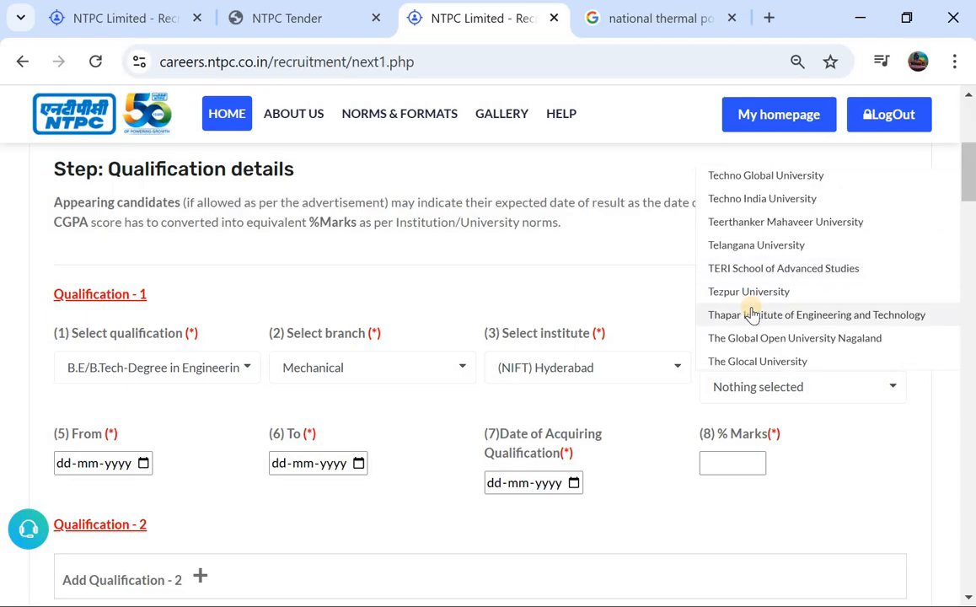
{"action": "left_click", "coordinate": [769, 182]}
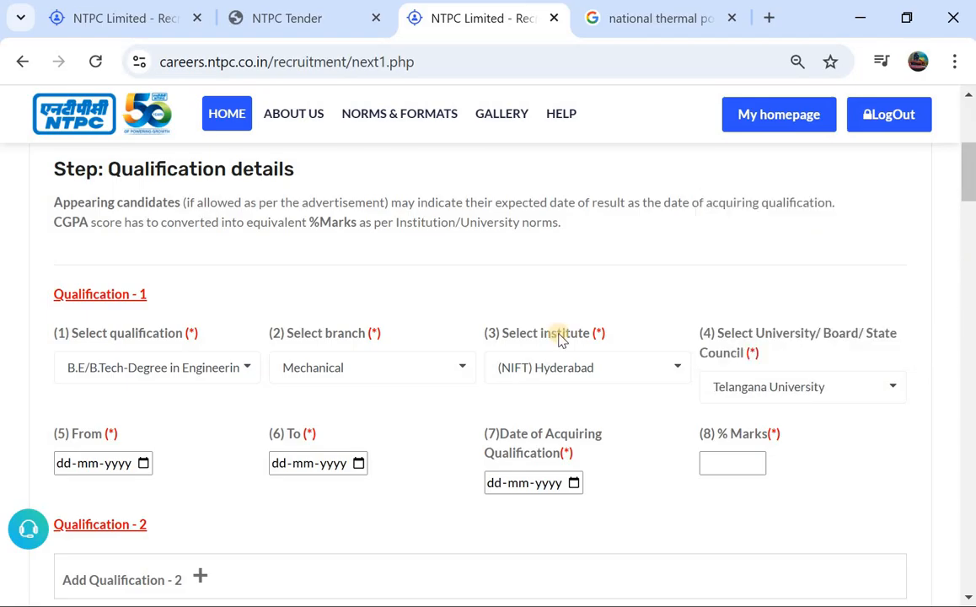
{"action": "scroll", "coordinate": [558, 337], "scroll_direction": "down", "scroll_amount": 2}
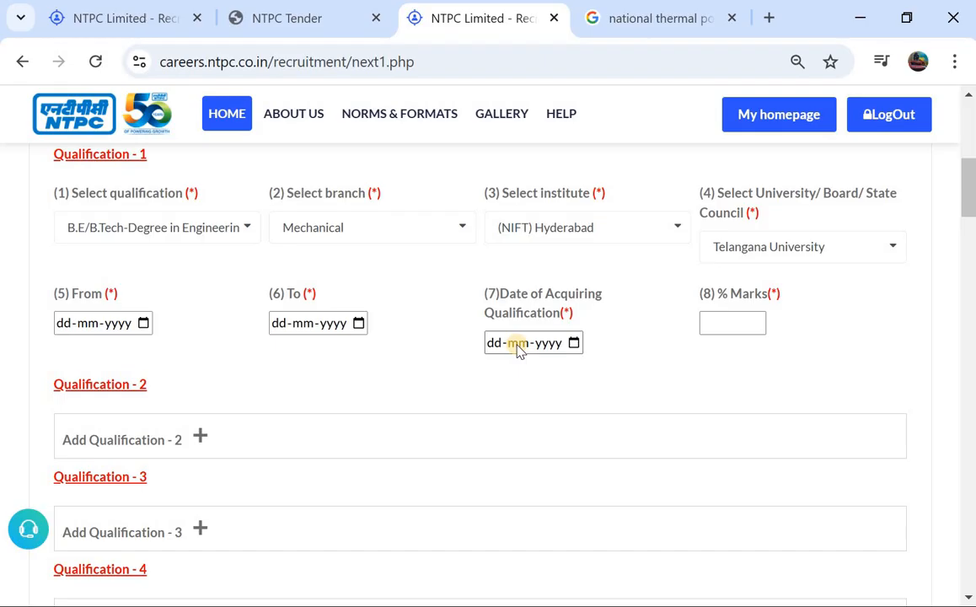
{"action": "left_click", "coordinate": [724, 316]}
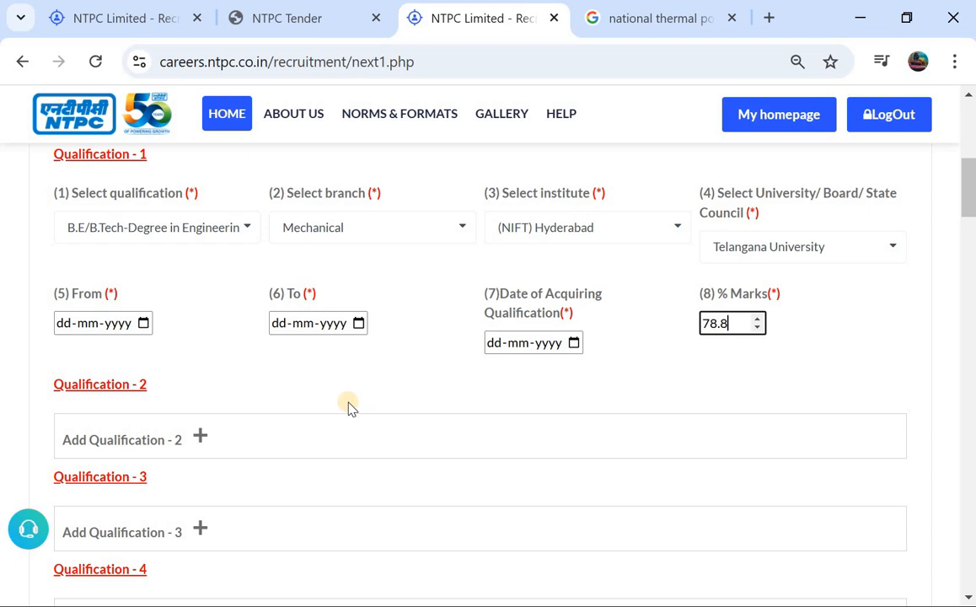
Expand the Add Qualification - 2 section and look through its available qualification options and fields
{"action": "left_click", "coordinate": [198, 442]}
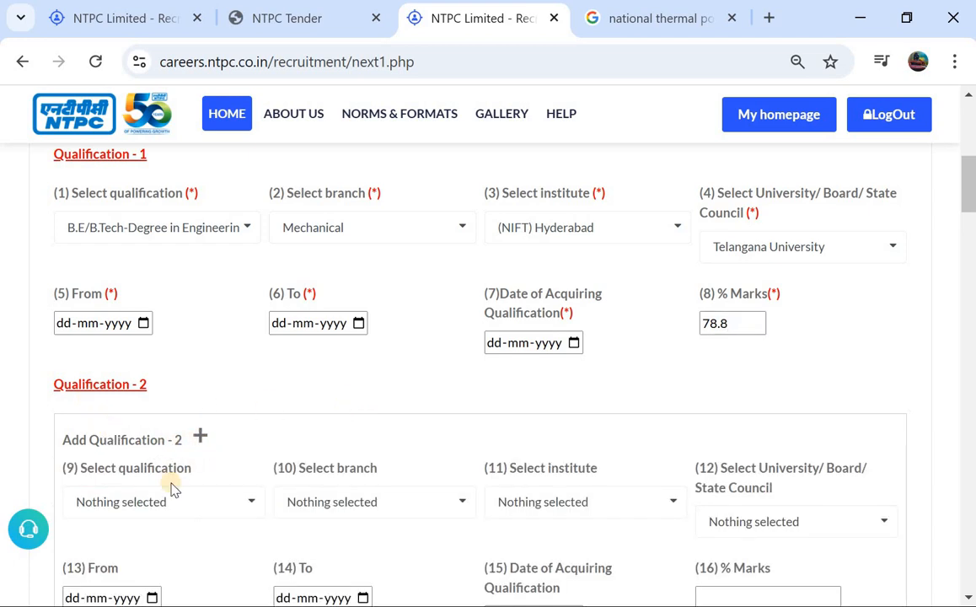
{"action": "scroll", "coordinate": [160, 487], "scroll_direction": "down", "scroll_amount": 1}
{"action": "left_click", "coordinate": [126, 472]}
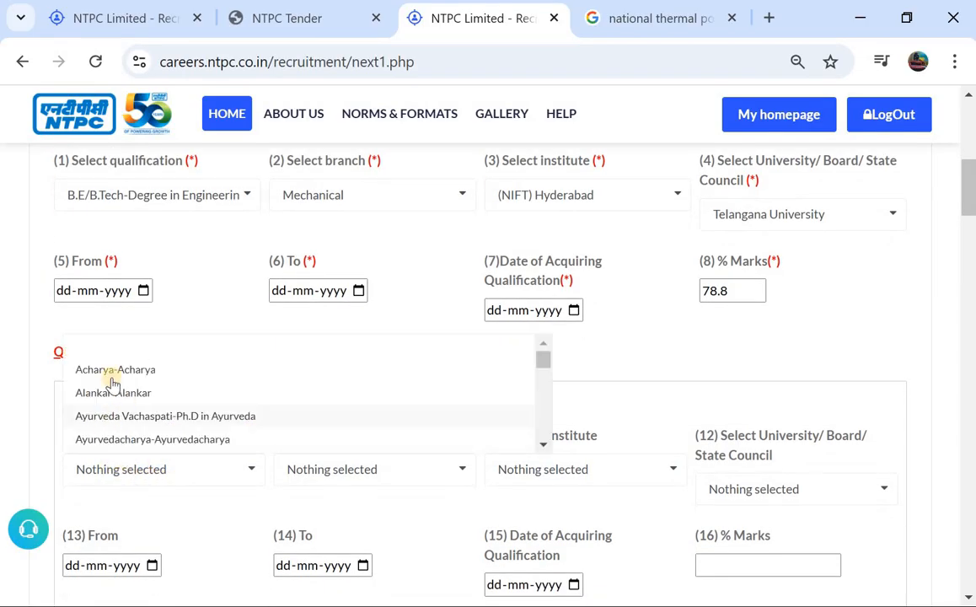
{"action": "left_click", "coordinate": [226, 318]}
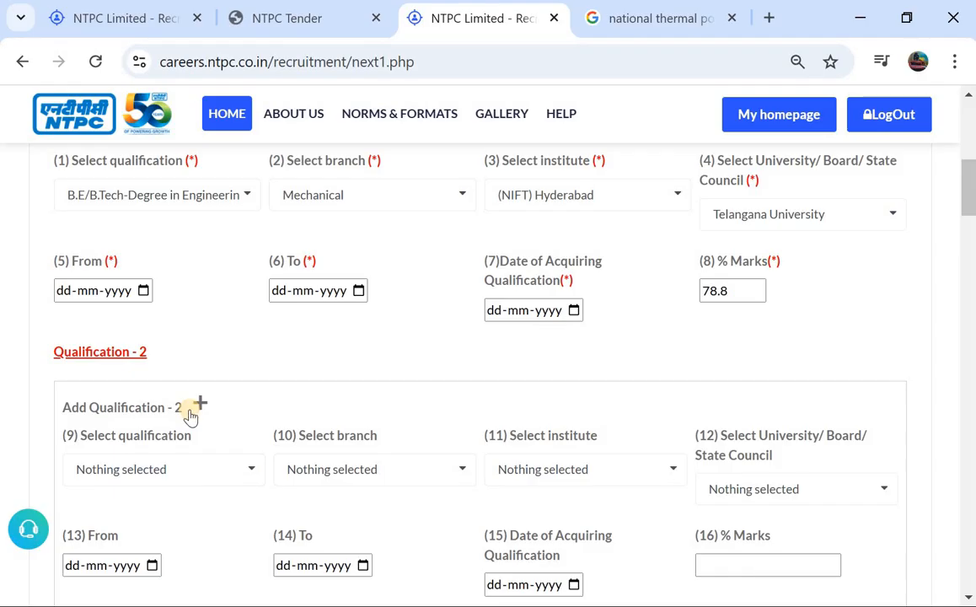
{"action": "scroll", "coordinate": [191, 415], "scroll_direction": "down", "scroll_amount": 3}
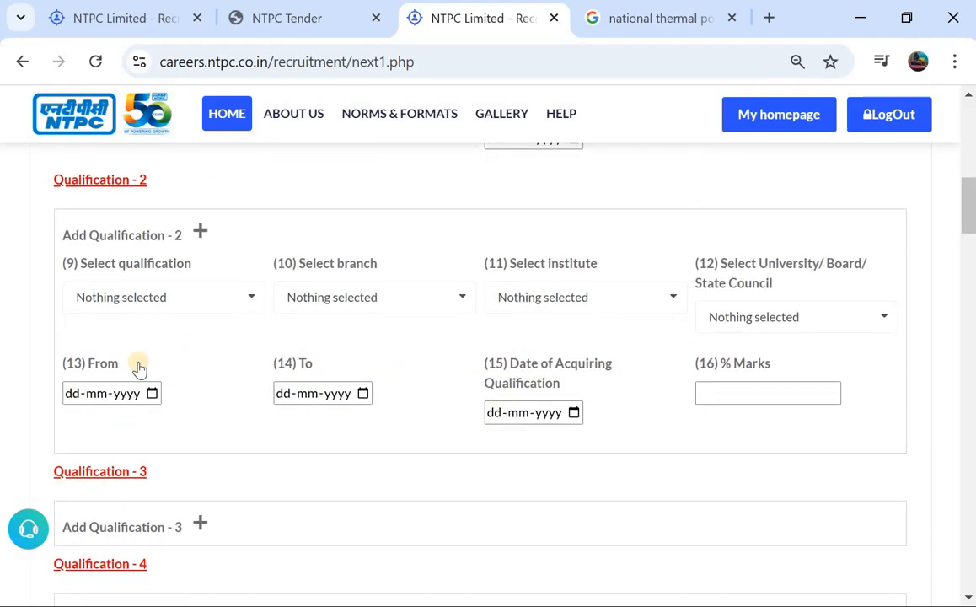
{"action": "scroll", "coordinate": [139, 368], "scroll_direction": "up", "scroll_amount": 5}
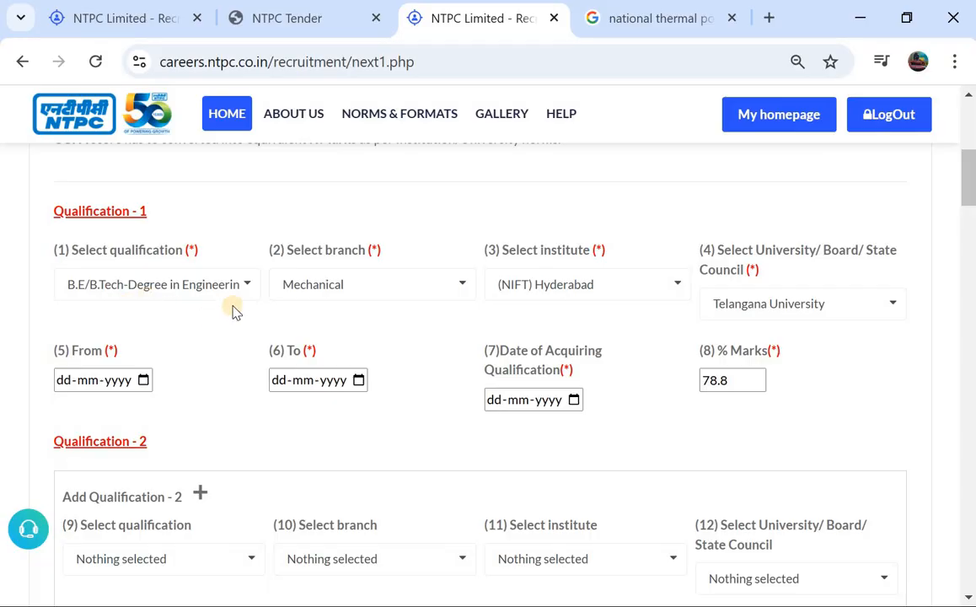
{"action": "scroll", "coordinate": [370, 291], "scroll_direction": "up", "scroll_amount": 1}
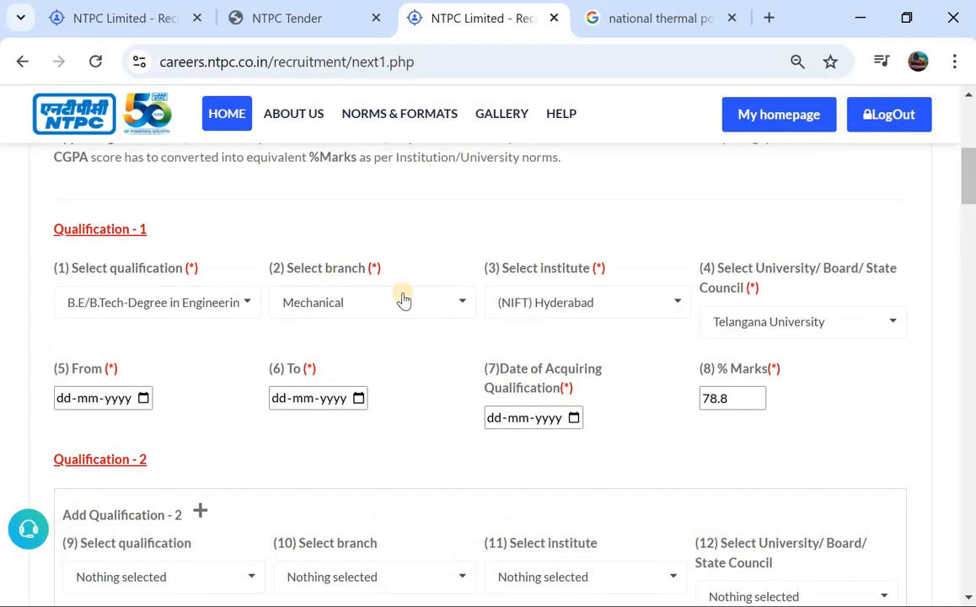
{"action": "scroll", "coordinate": [402, 299], "scroll_direction": "up", "scroll_amount": 3}
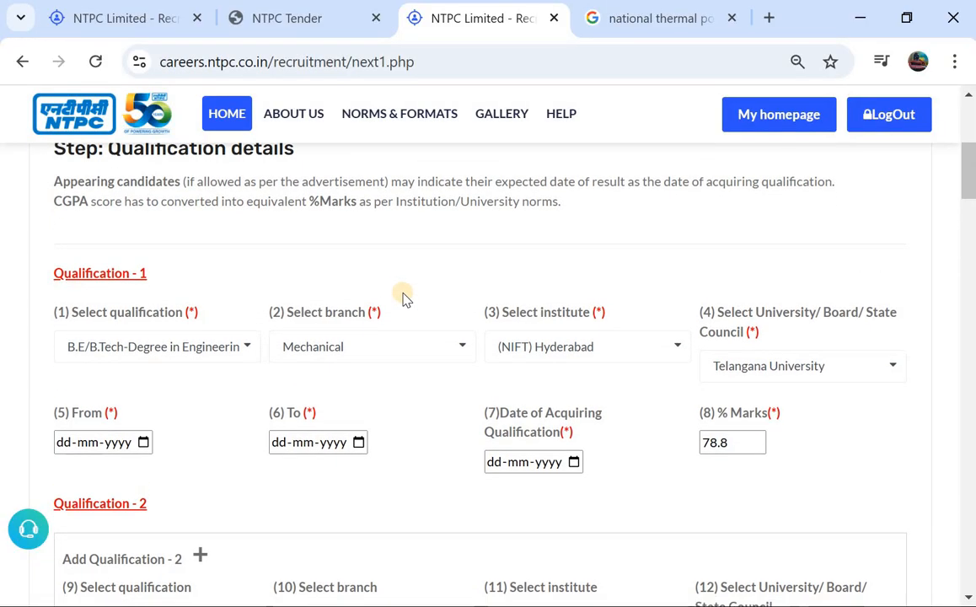
Set the sector of Experience - 1 to Private in the work experience details
{"action": "scroll", "coordinate": [403, 299], "scroll_direction": "down", "scroll_amount": 5}
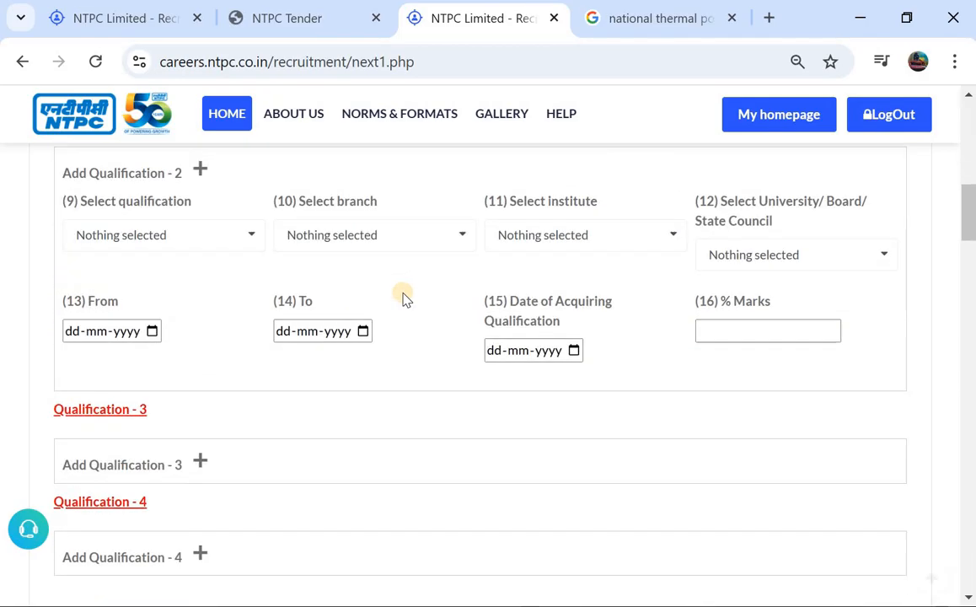
{"action": "scroll", "coordinate": [402, 299], "scroll_direction": "down", "scroll_amount": 1}
{"action": "scroll", "coordinate": [353, 337], "scroll_direction": "down", "scroll_amount": 4}
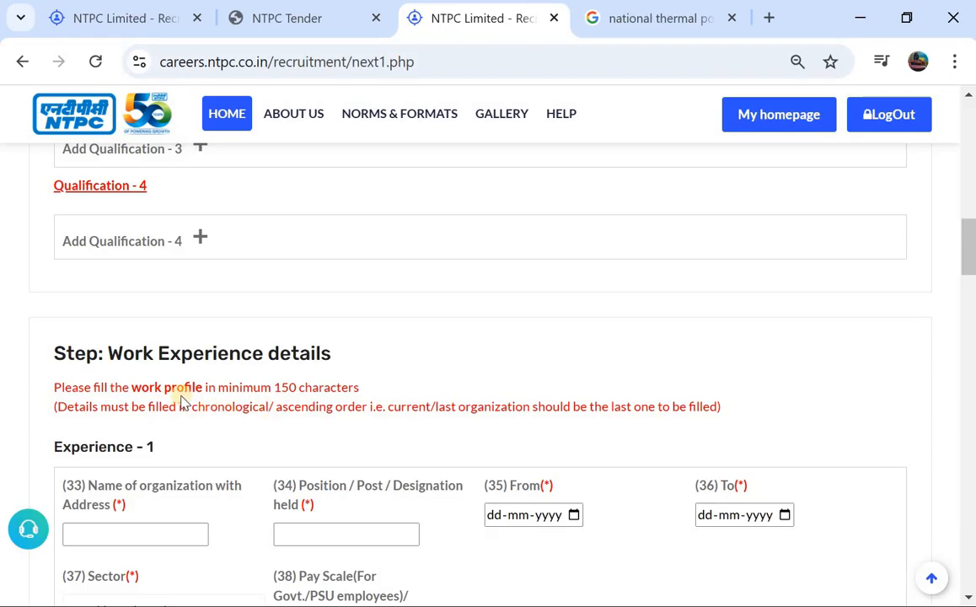
{"action": "scroll", "coordinate": [169, 400], "scroll_direction": "down", "scroll_amount": 1}
{"action": "scroll", "coordinate": [170, 401], "scroll_direction": "down", "scroll_amount": 1}
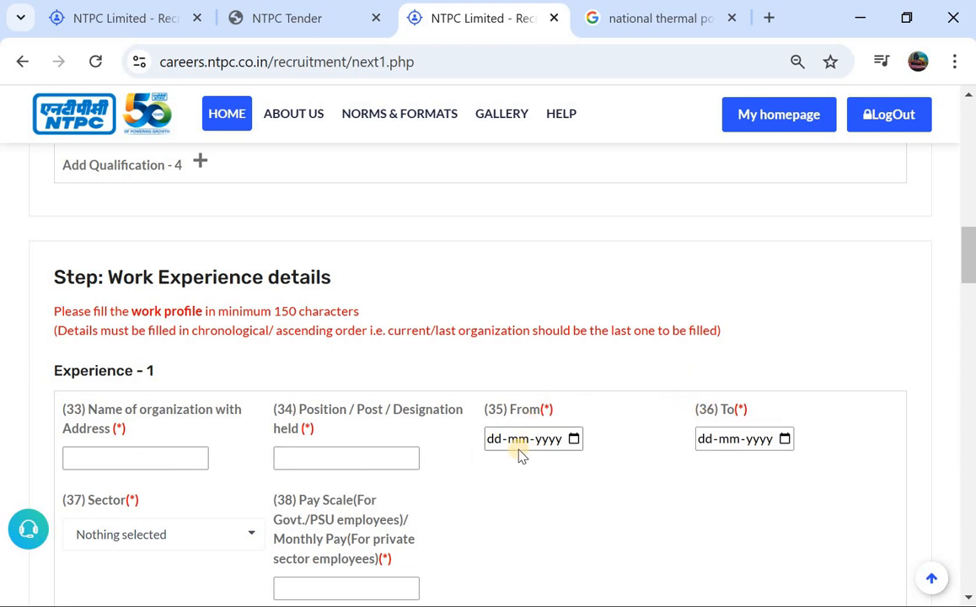
{"action": "scroll", "coordinate": [660, 414], "scroll_direction": "down", "scroll_amount": 1}
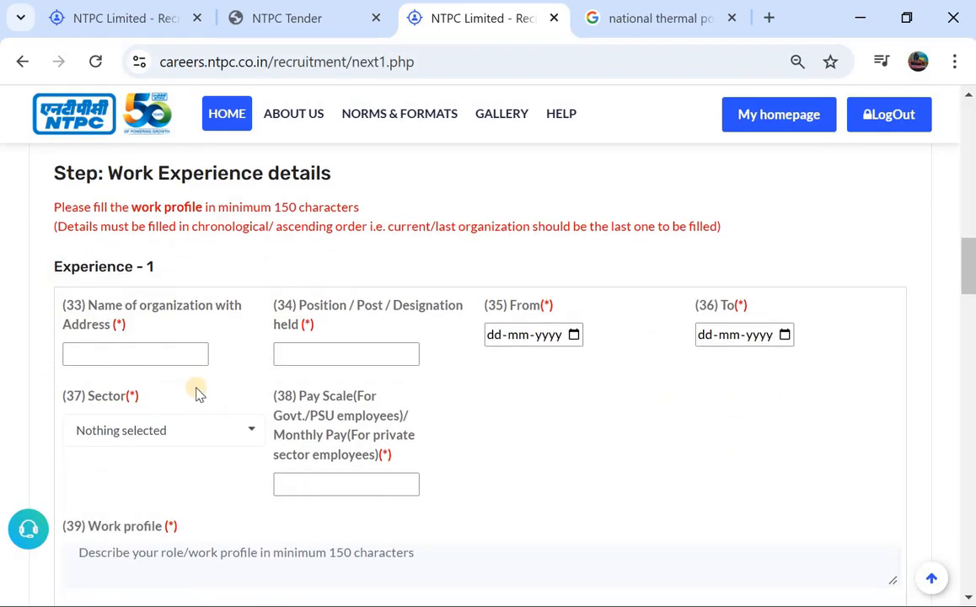
{"action": "left_click", "coordinate": [145, 429]}
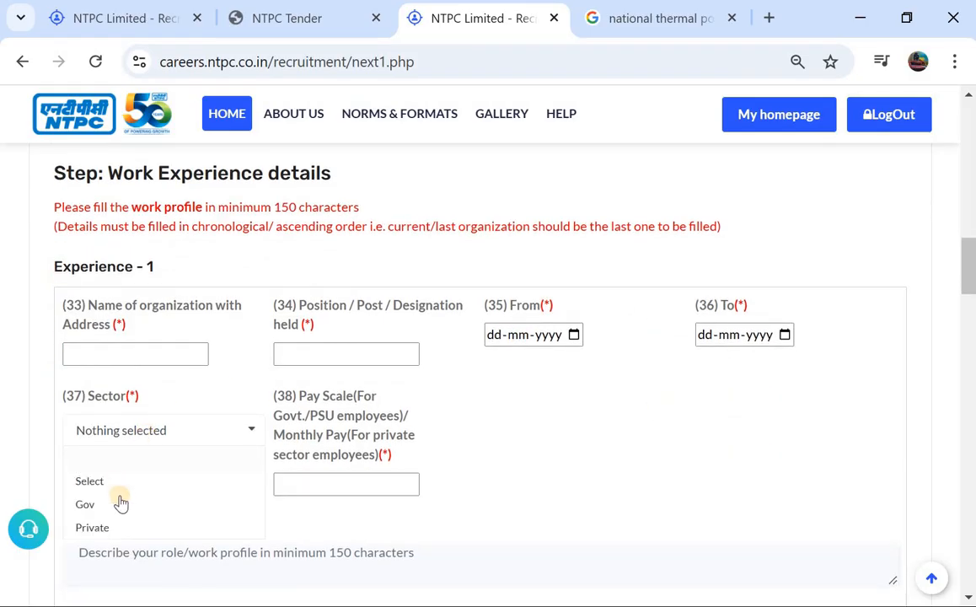
{"action": "scroll", "coordinate": [120, 506], "scroll_direction": "down", "scroll_amount": 1}
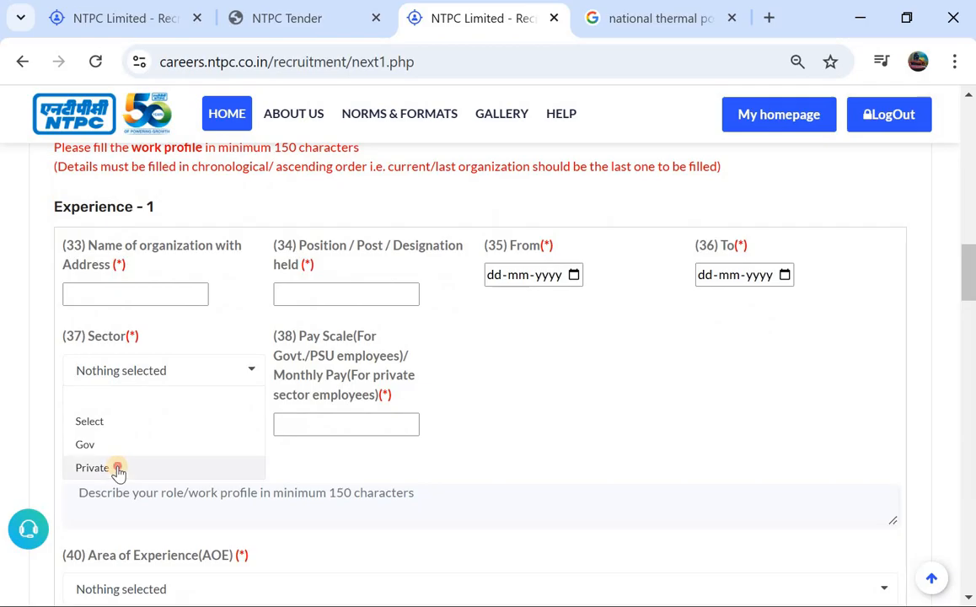
{"action": "left_click", "coordinate": [118, 469]}
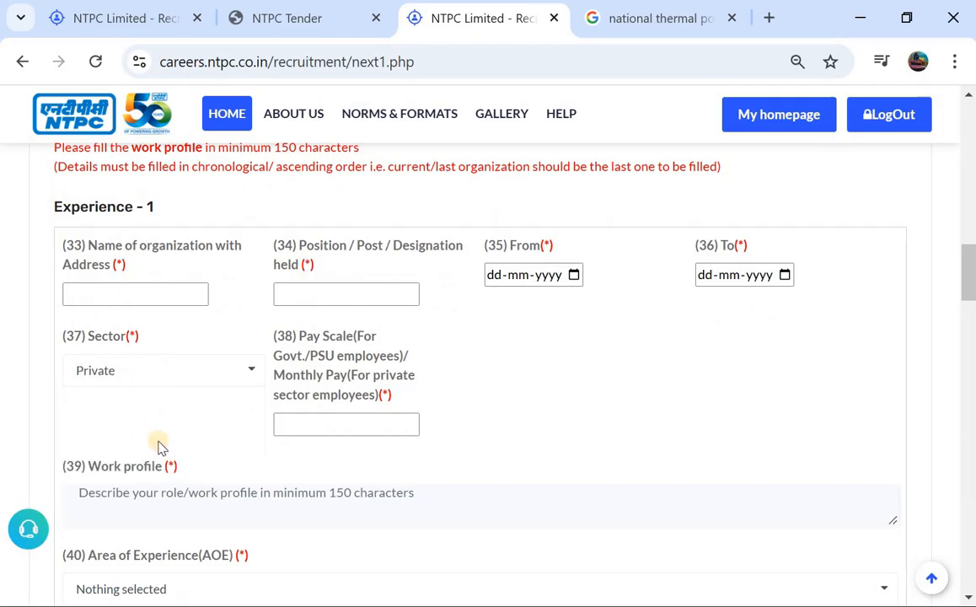
Check the pay and work profile fields of Experience - 1 and set its Area of Experience to Maintenance
{"action": "left_click", "coordinate": [312, 422]}
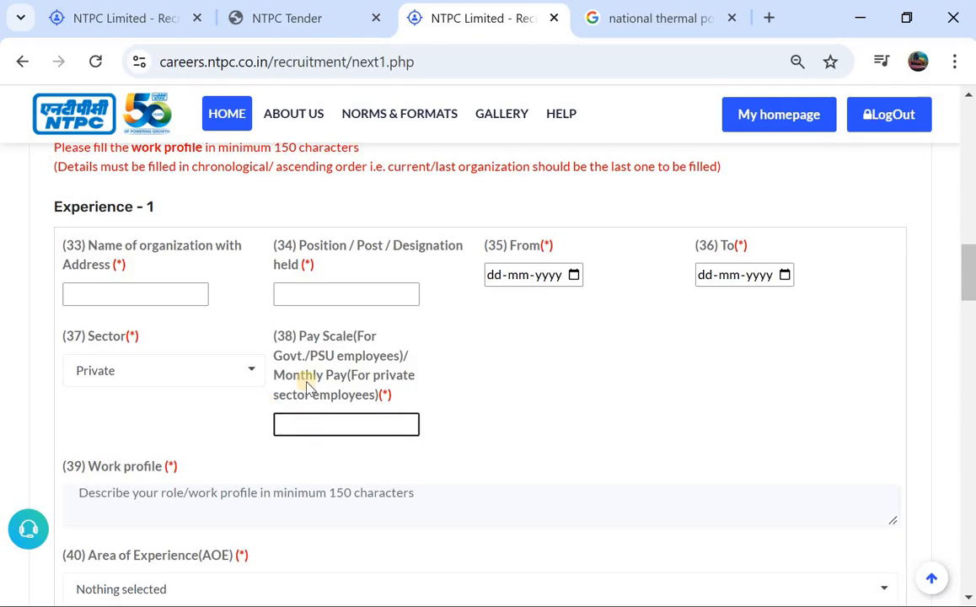
{"action": "scroll", "coordinate": [307, 385], "scroll_direction": "down", "scroll_amount": 1}
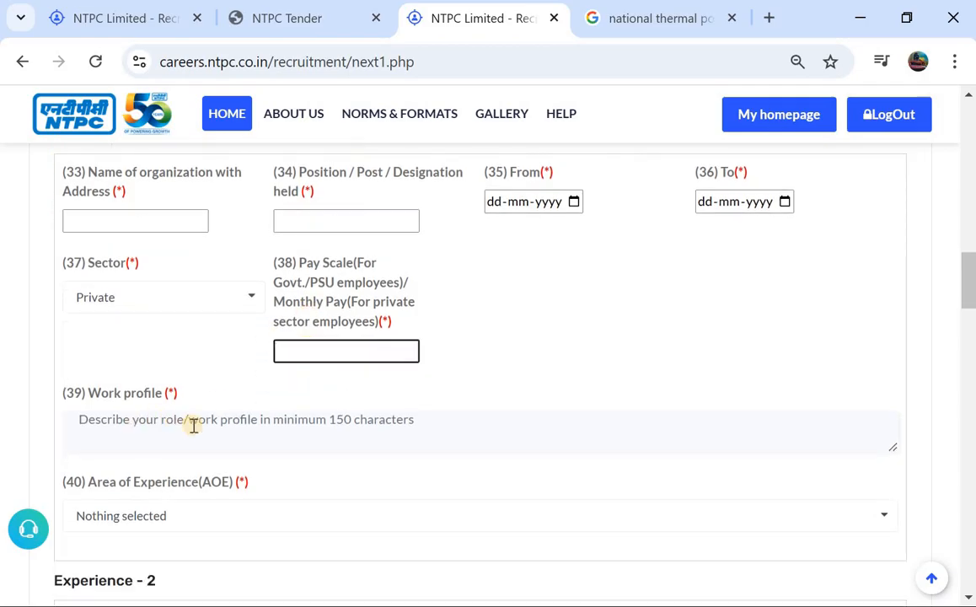
{"action": "scroll", "coordinate": [137, 440], "scroll_direction": "down", "scroll_amount": 1}
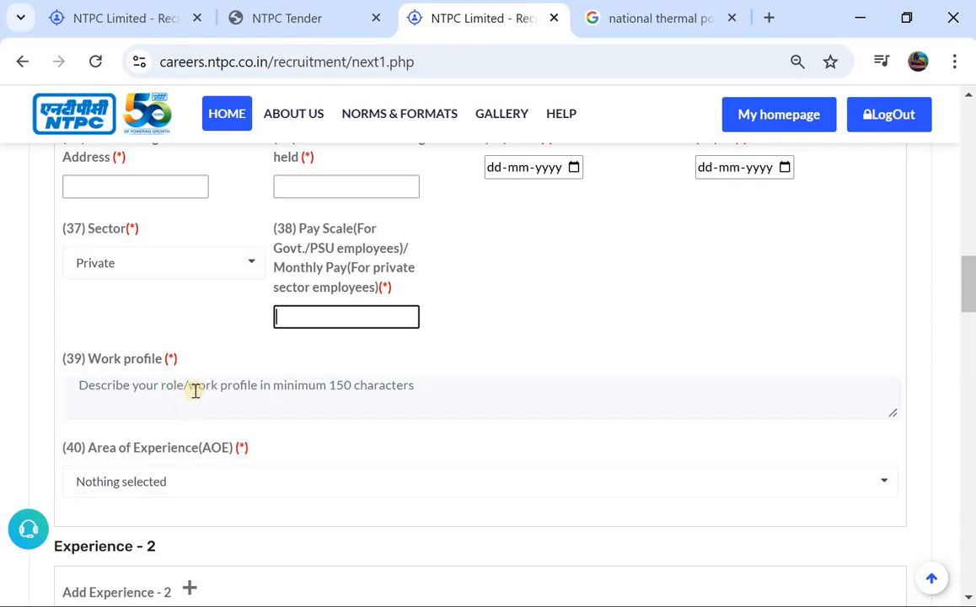
{"action": "left_click", "coordinate": [193, 391]}
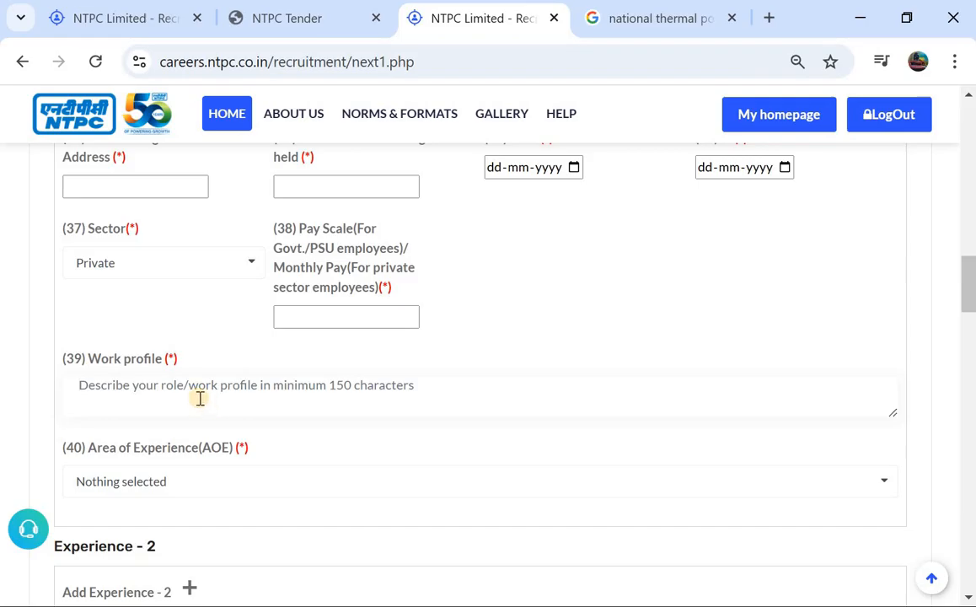
{"action": "scroll", "coordinate": [190, 402], "scroll_direction": "down", "scroll_amount": 2}
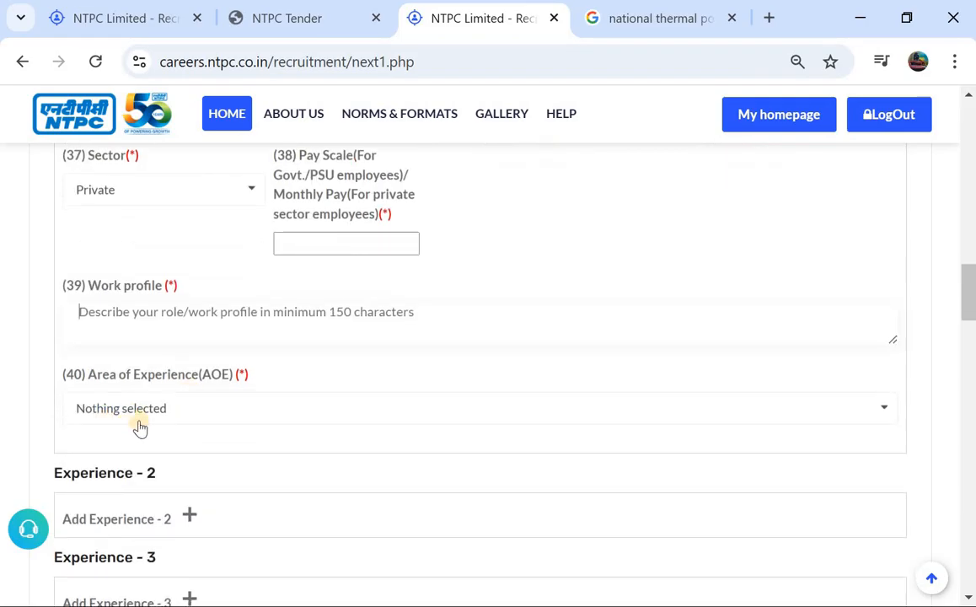
{"action": "left_click", "coordinate": [110, 408]}
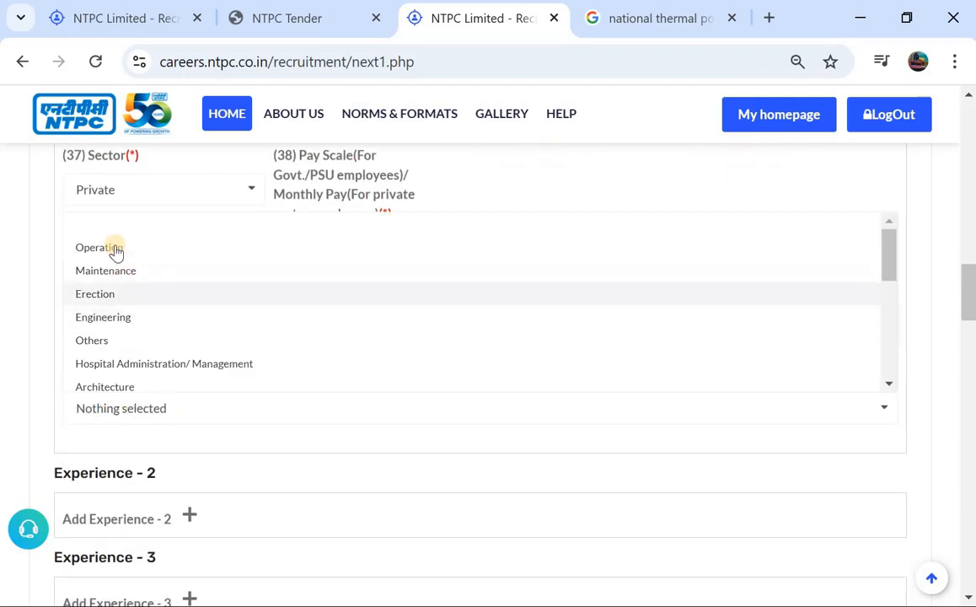
{"action": "left_click", "coordinate": [164, 275]}
Answer Yes to the undertaking of no pending criminal cases and No to the disciplinary proceedings question
{"action": "scroll", "coordinate": [167, 359], "scroll_direction": "down", "scroll_amount": 2}
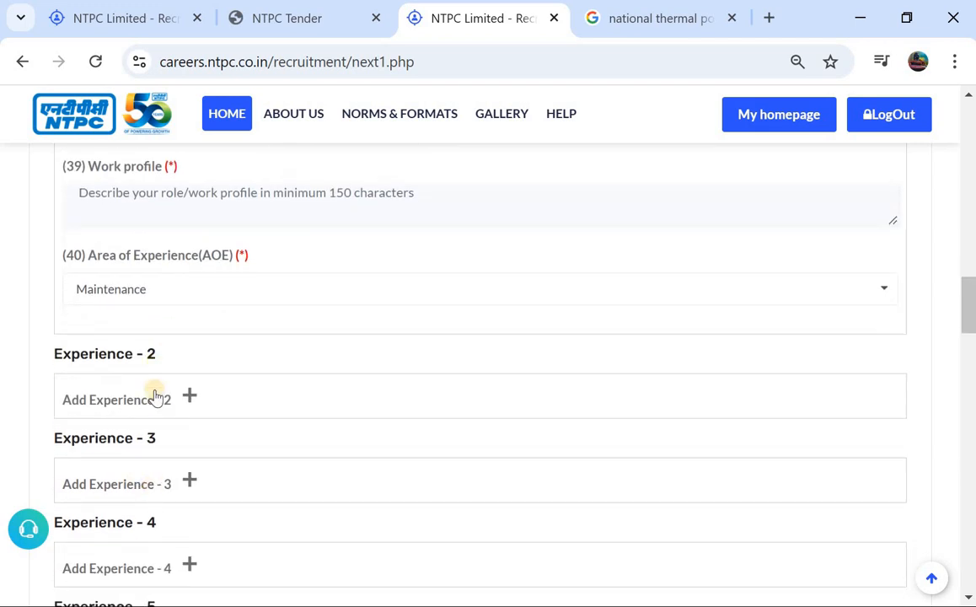
{"action": "scroll", "coordinate": [193, 443], "scroll_direction": "down", "scroll_amount": 5}
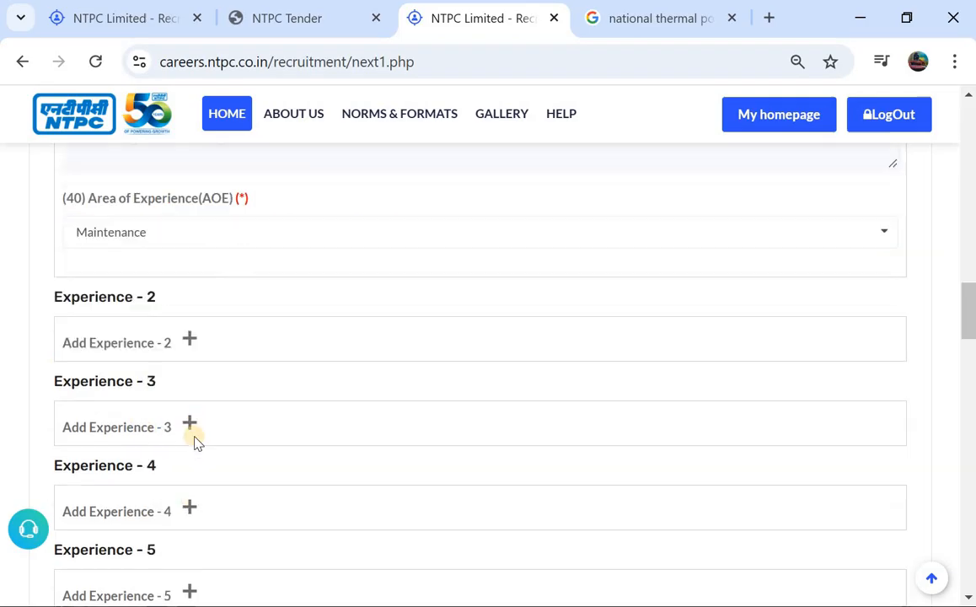
{"action": "scroll", "coordinate": [194, 443], "scroll_direction": "down", "scroll_amount": 4}
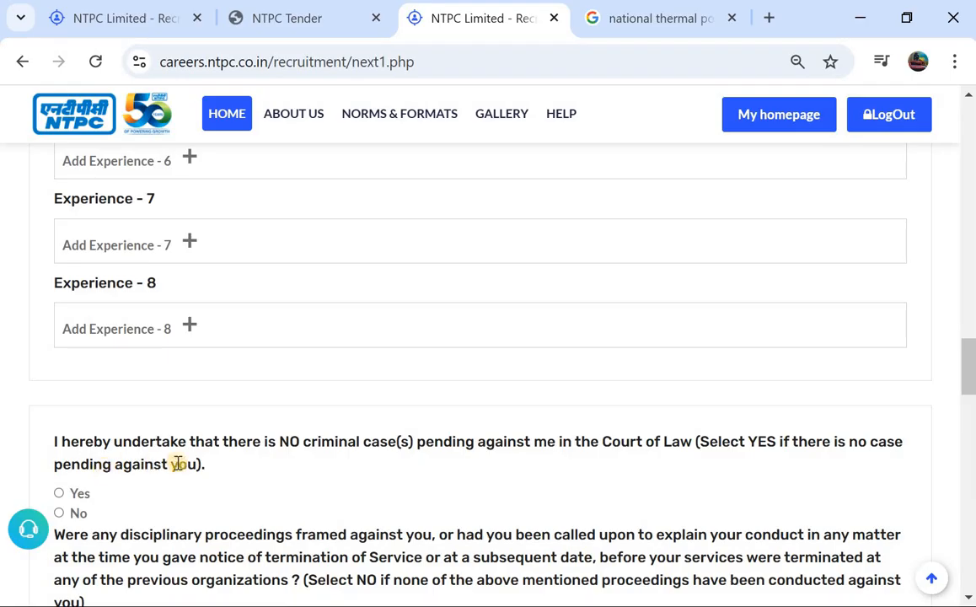
{"action": "scroll", "coordinate": [243, 464], "scroll_direction": "down", "scroll_amount": 1}
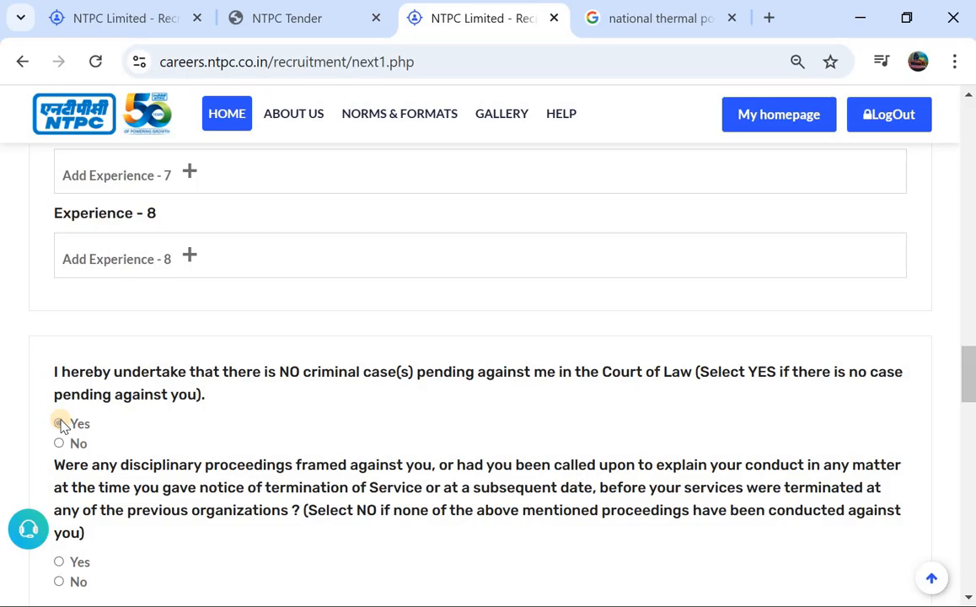
{"action": "left_click", "coordinate": [60, 423]}
{"action": "scroll", "coordinate": [505, 455], "scroll_direction": "down", "scroll_amount": 2}
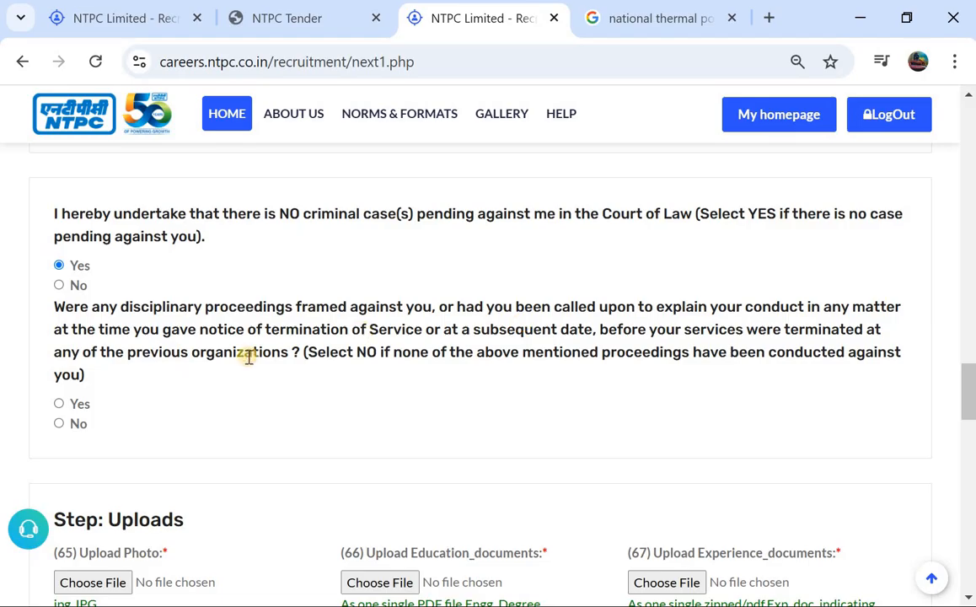
{"action": "left_click", "coordinate": [57, 423]}
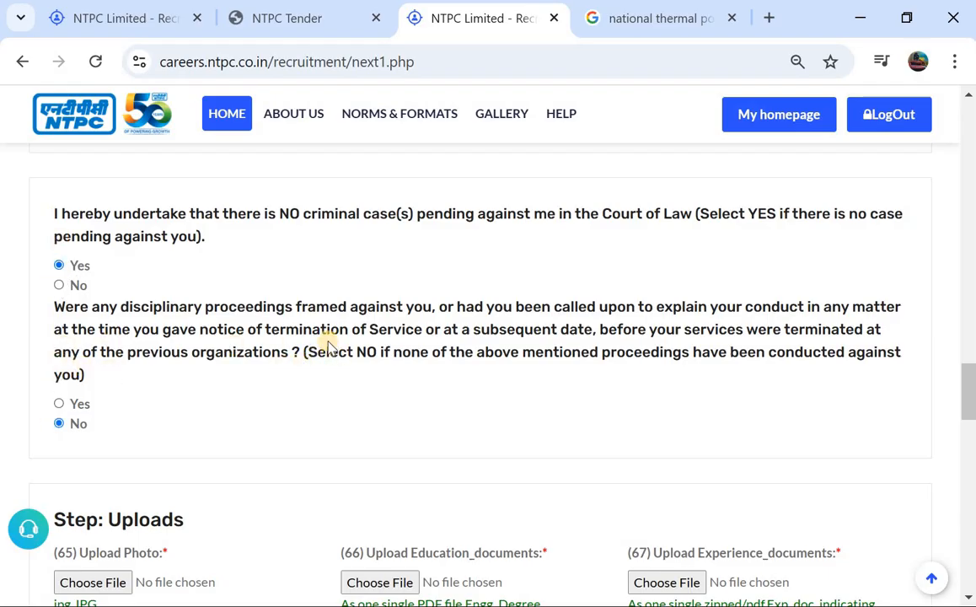
Examine the upload requirements for the photo, education documents, experience documents and personal document
{"action": "scroll", "coordinate": [328, 345], "scroll_direction": "down", "scroll_amount": 3}
{"action": "scroll", "coordinate": [153, 396], "scroll_direction": "down", "scroll_amount": 1}
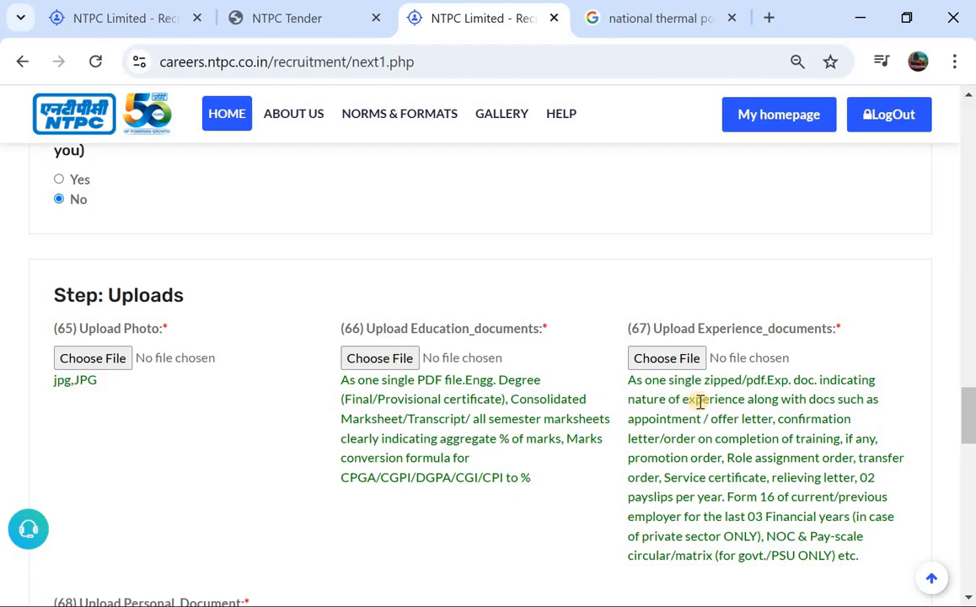
{"action": "scroll", "coordinate": [699, 407], "scroll_direction": "down", "scroll_amount": 1}
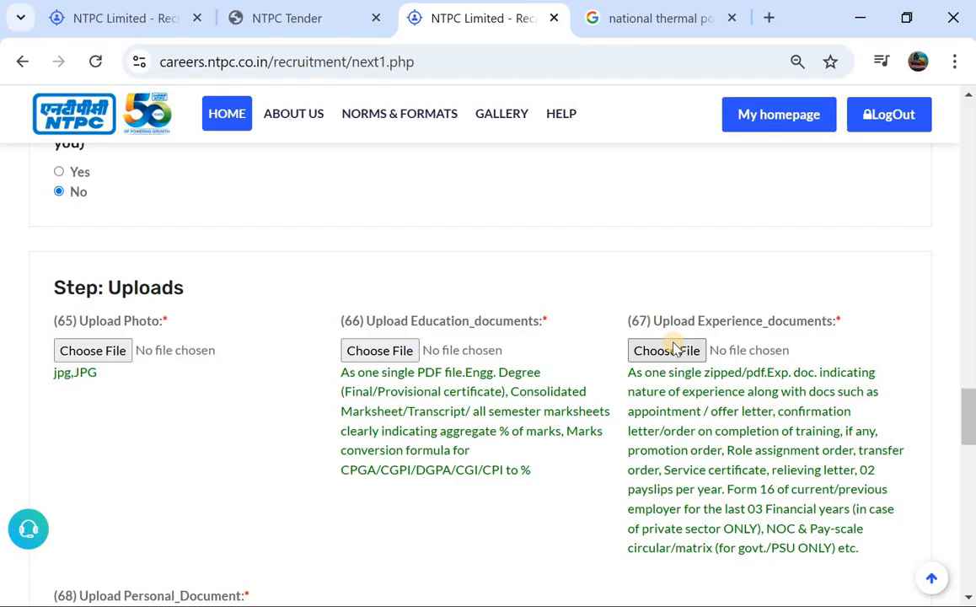
{"action": "scroll", "coordinate": [672, 369], "scroll_direction": "down", "scroll_amount": 2}
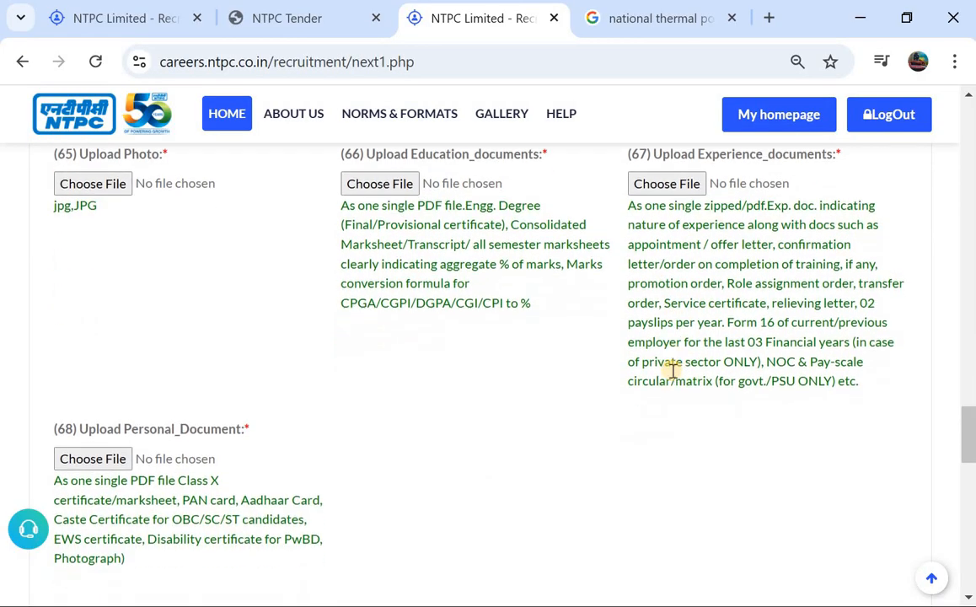
{"action": "scroll", "coordinate": [318, 457], "scroll_direction": "down", "scroll_amount": 1}
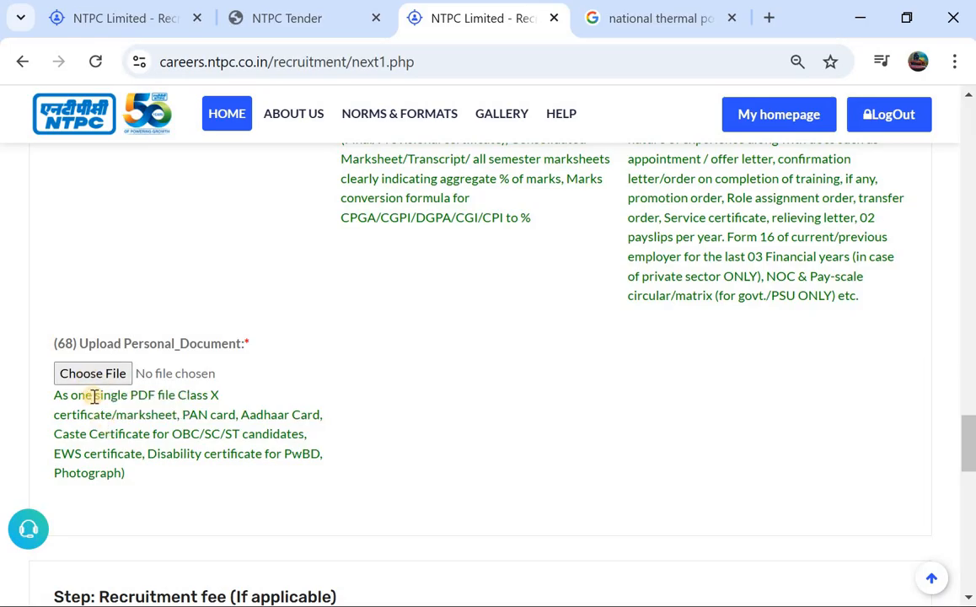
{"action": "scroll", "coordinate": [92, 401], "scroll_direction": "down", "scroll_amount": 3}
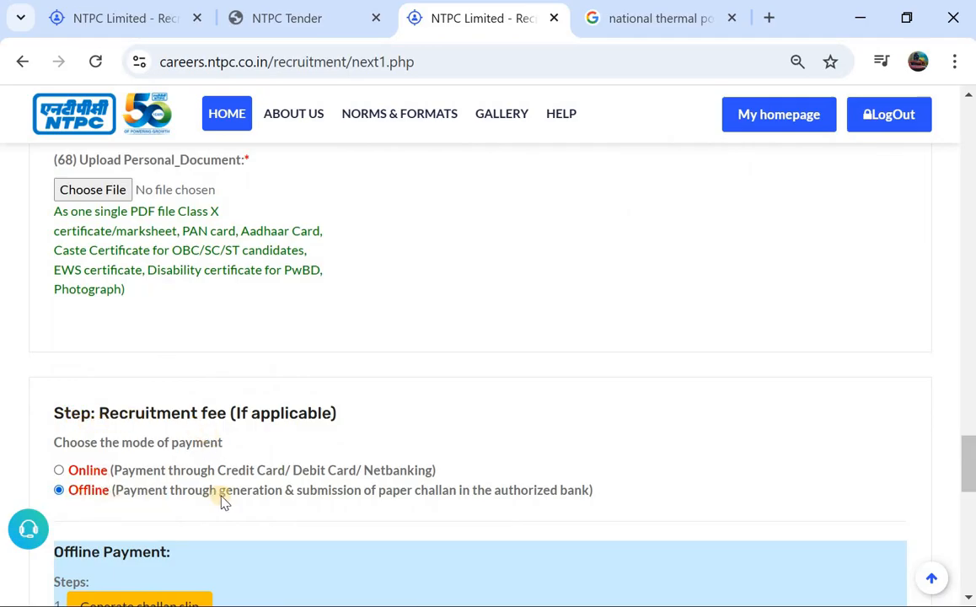
Compare the Online and Offline recruitment fee payment modes, returning to Offline to examine its challan steps and payment fields
{"action": "left_click", "coordinate": [59, 471]}
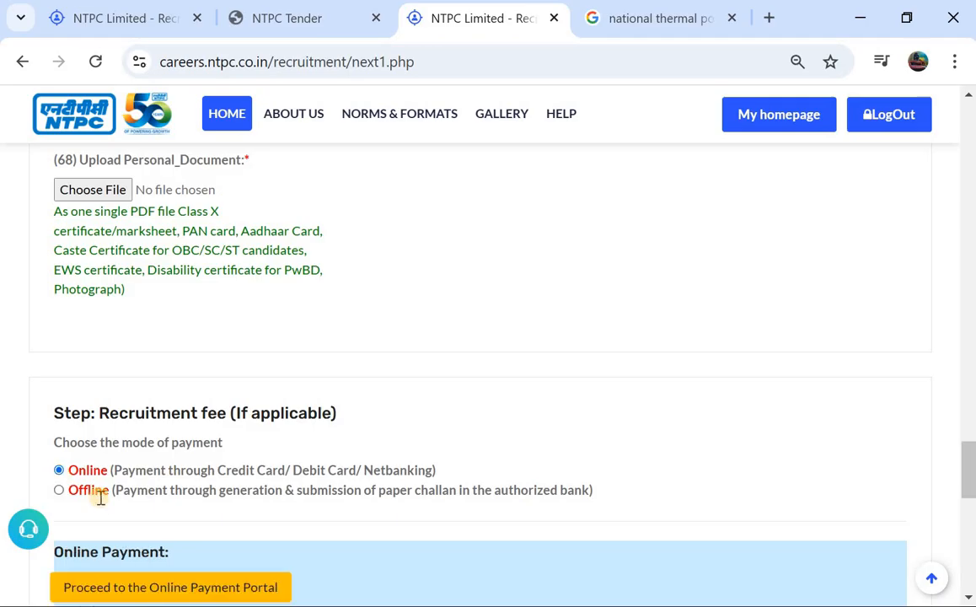
{"action": "scroll", "coordinate": [100, 497], "scroll_direction": "down", "scroll_amount": 1}
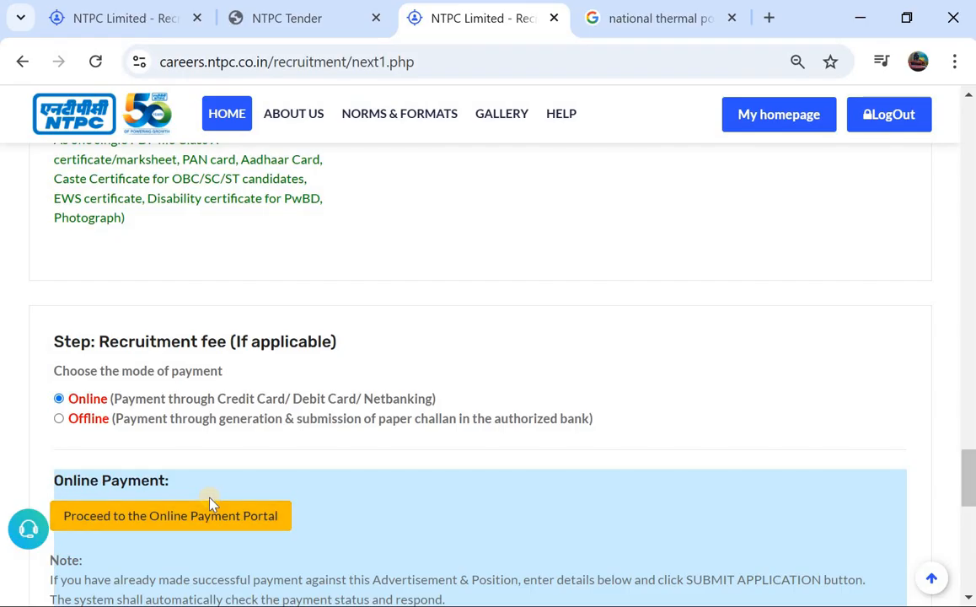
{"action": "left_click", "coordinate": [59, 419]}
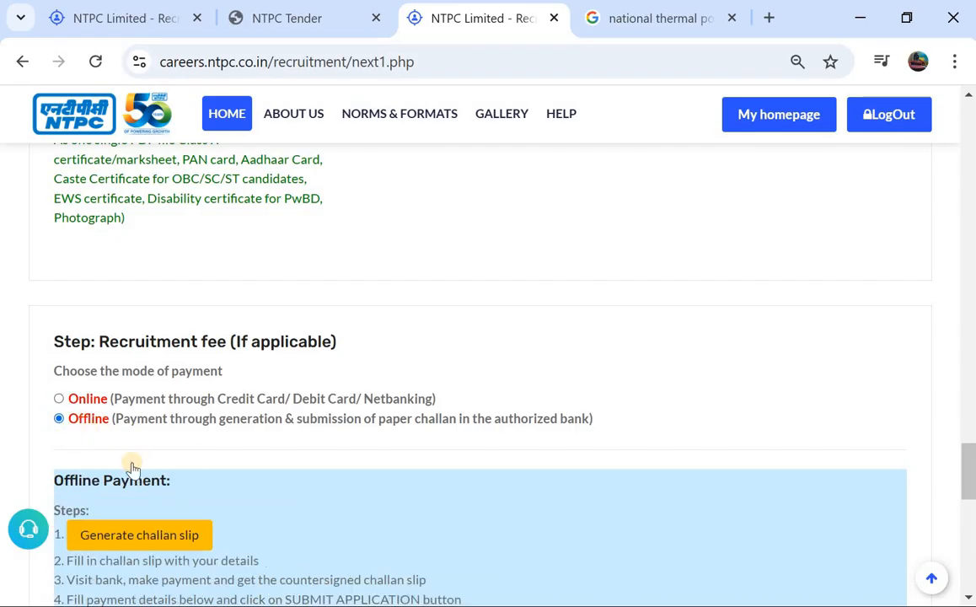
{"action": "scroll", "coordinate": [131, 464], "scroll_direction": "down", "scroll_amount": 1}
{"action": "scroll", "coordinate": [156, 468], "scroll_direction": "down", "scroll_amount": 1}
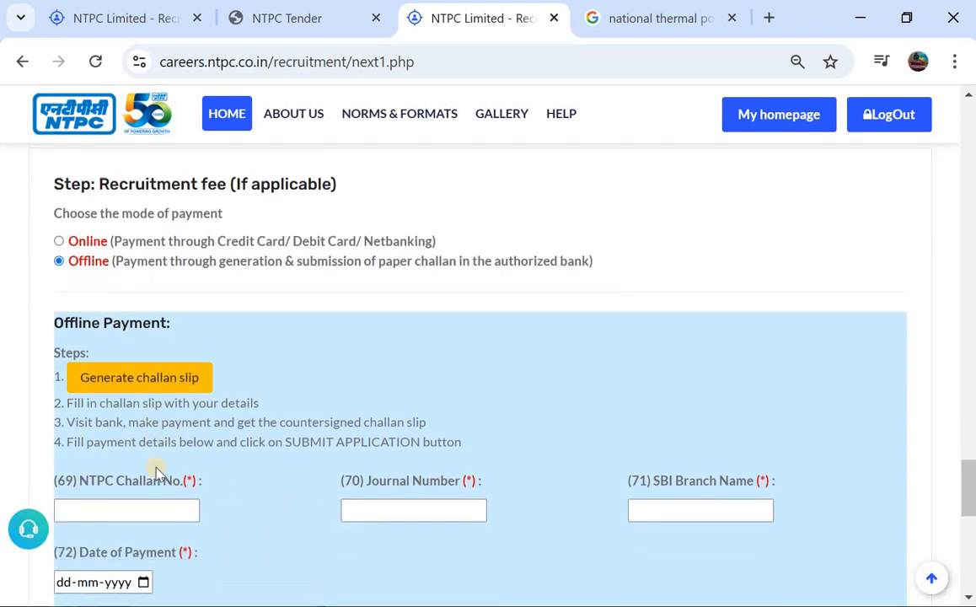
Open the challan slip generator and select Assistant Executive (Operation) on Fixed Term basis as both the recruitment advertisement and the job/post
{"action": "left_click", "coordinate": [109, 375]}
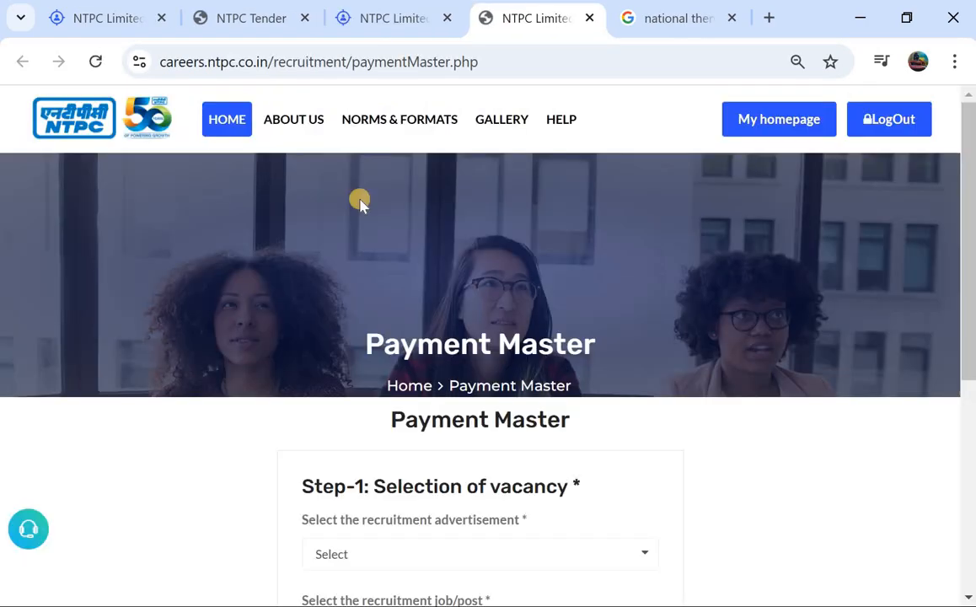
{"action": "scroll", "coordinate": [360, 203], "scroll_direction": "down", "scroll_amount": 2}
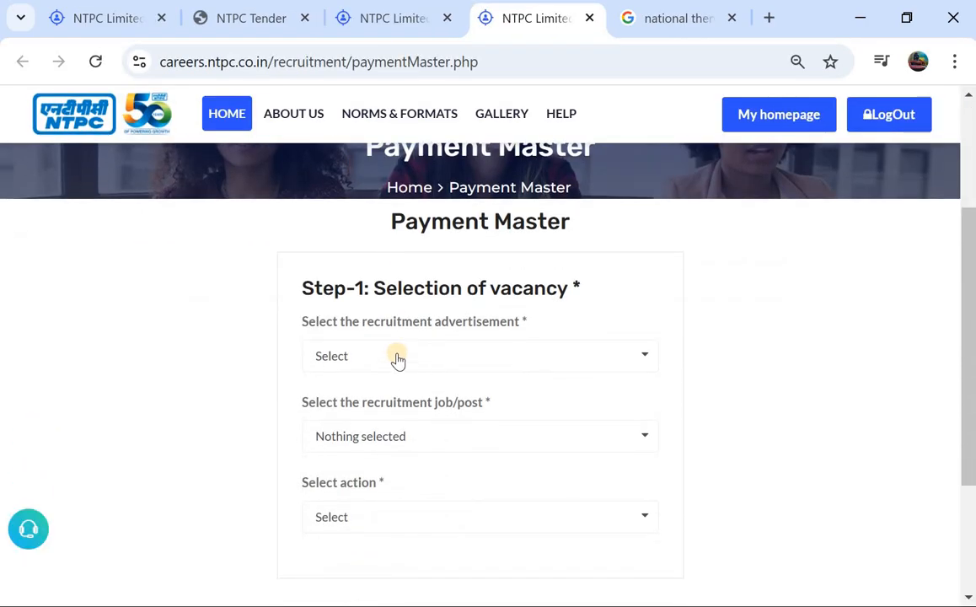
{"action": "left_click", "coordinate": [397, 357]}
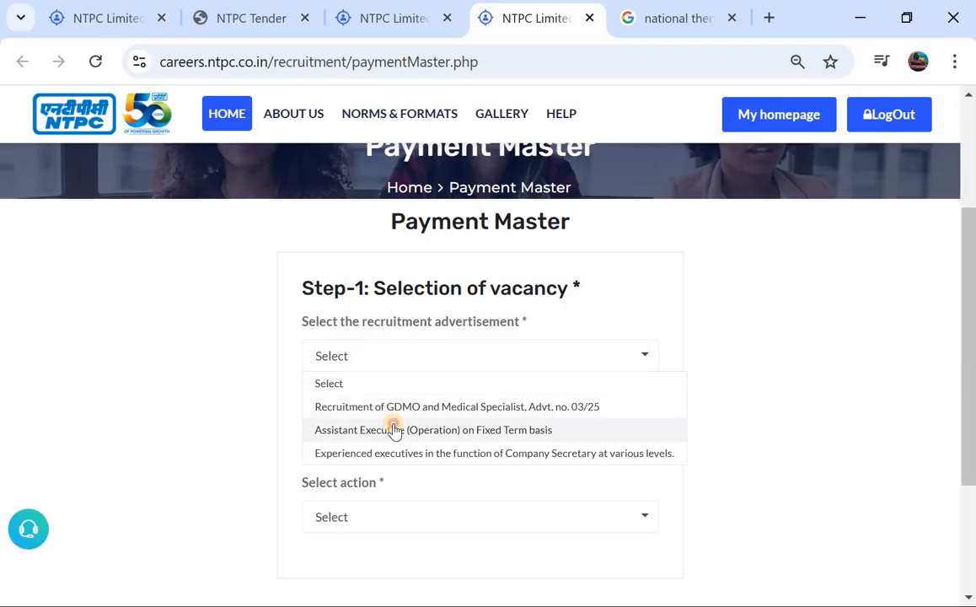
{"action": "left_click", "coordinate": [393, 429]}
{"action": "scroll", "coordinate": [395, 431], "scroll_direction": "down", "scroll_amount": 1}
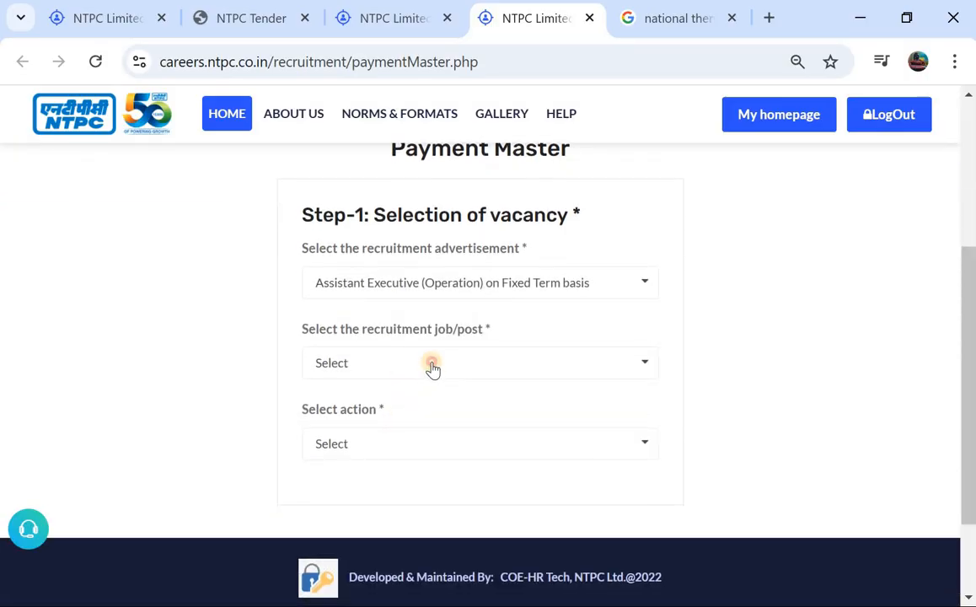
{"action": "left_click", "coordinate": [431, 365]}
{"action": "left_click", "coordinate": [413, 415]}
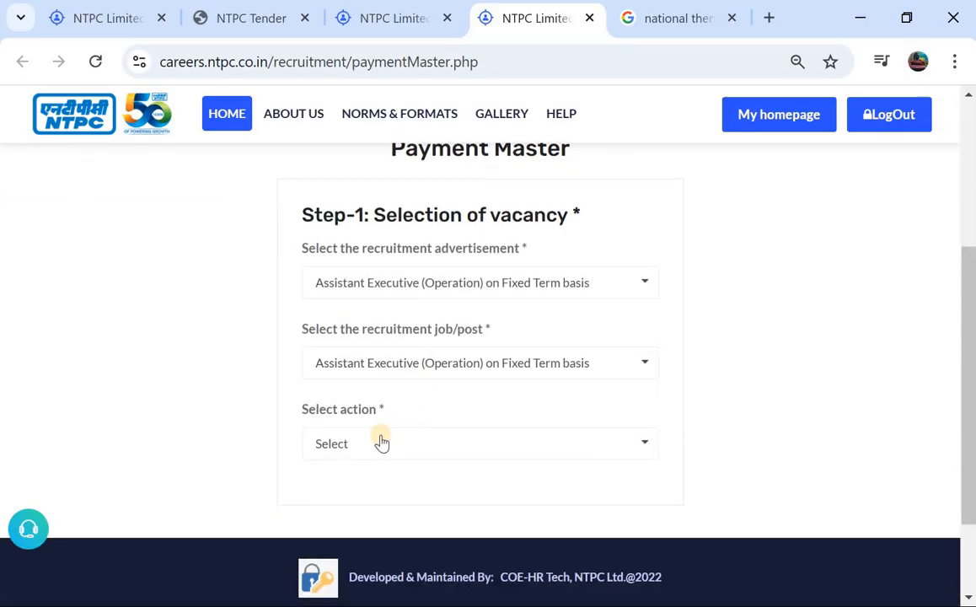
Try to get a new Offline Challan slip for the selected vacancy, and close the page that opens
{"action": "left_click", "coordinate": [382, 442]}
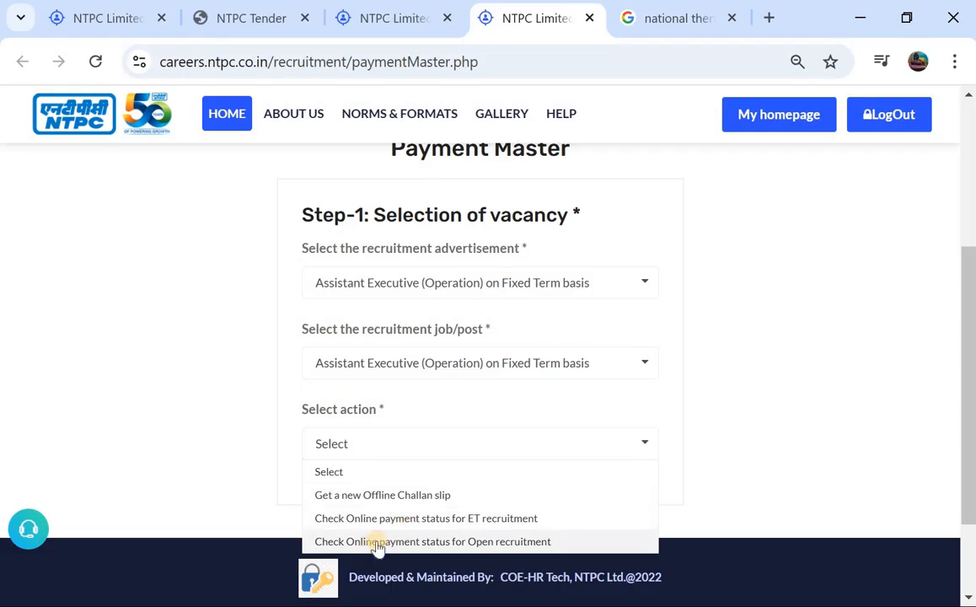
{"action": "left_click", "coordinate": [396, 497]}
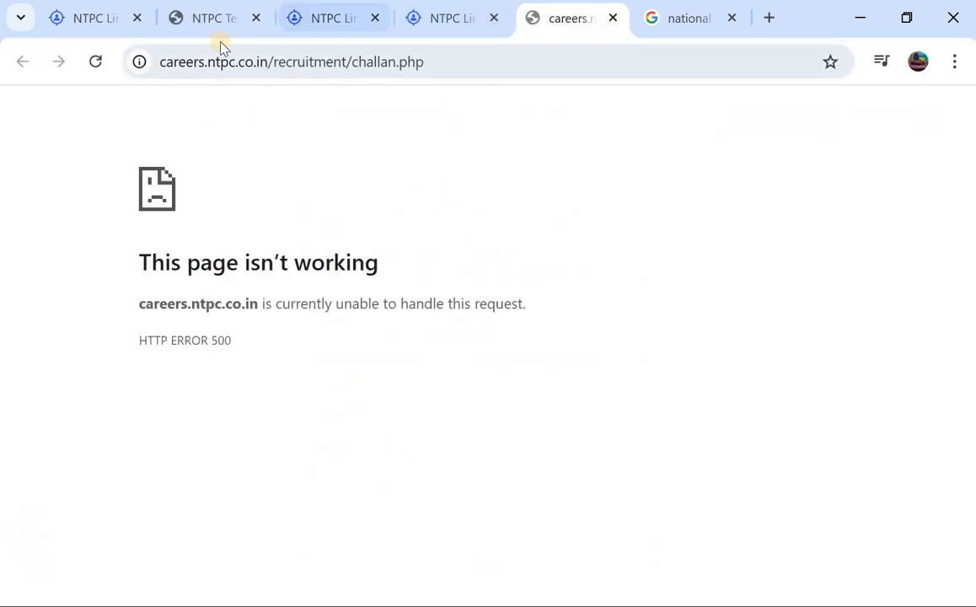
{"action": "left_click", "coordinate": [610, 19]}
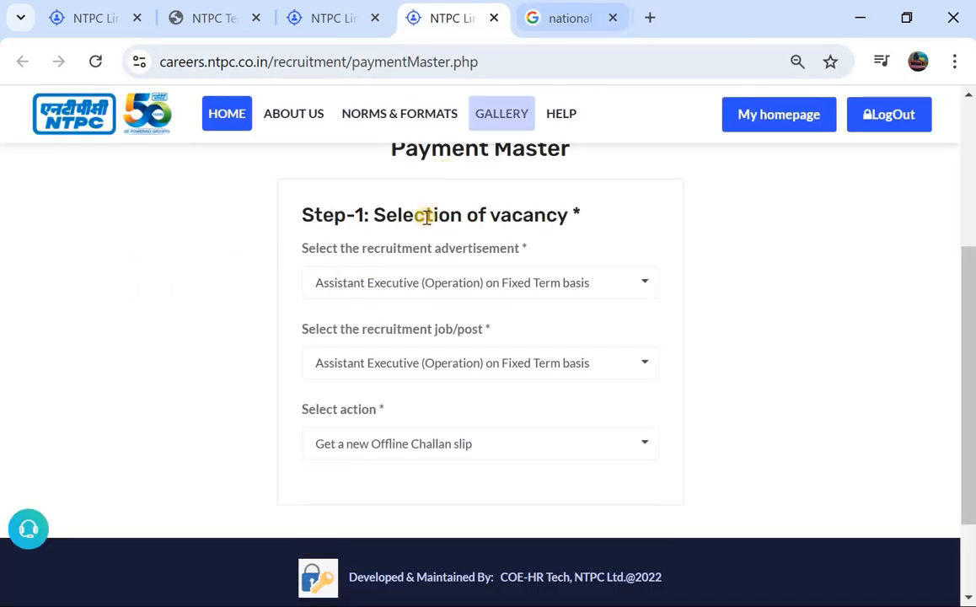
{"action": "scroll", "coordinate": [384, 304], "scroll_direction": "up", "scroll_amount": 1}
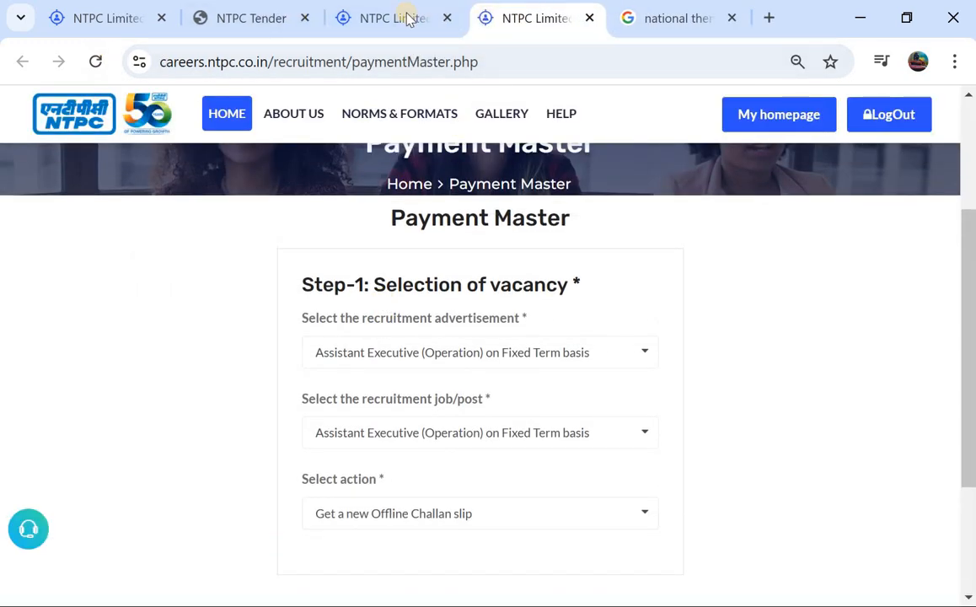
Return to the application form, set the recruitment fee payment mode to Online and proceed to the online payment portal
{"action": "left_click", "coordinate": [370, 19]}
{"action": "scroll", "coordinate": [257, 367], "scroll_direction": "down", "scroll_amount": 1}
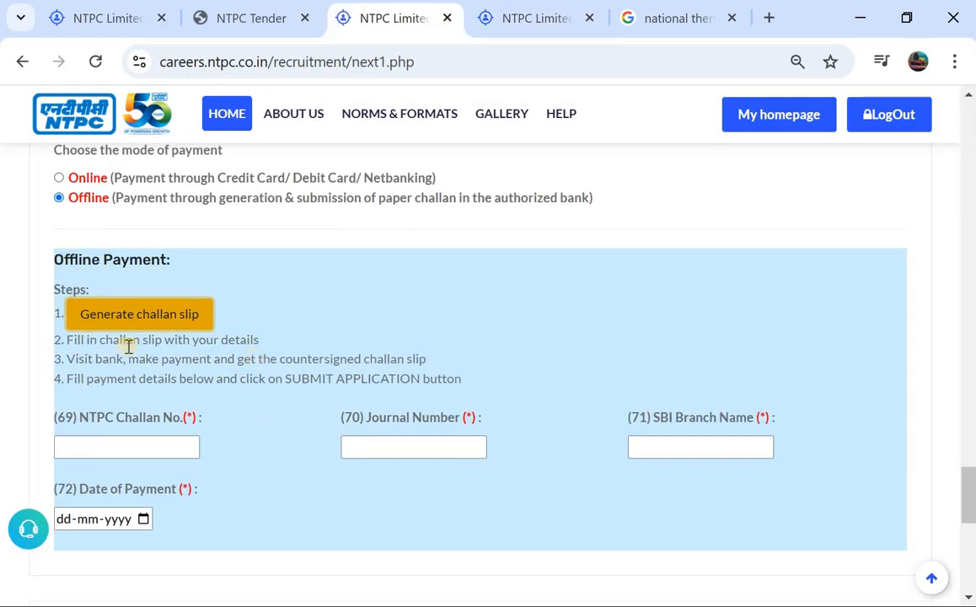
{"action": "scroll", "coordinate": [122, 316], "scroll_direction": "up", "scroll_amount": 1}
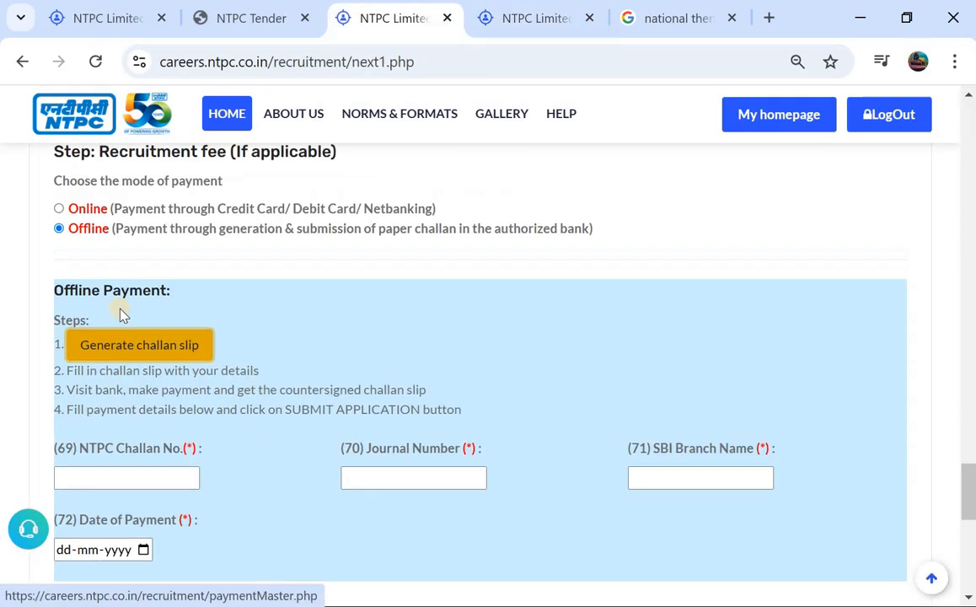
{"action": "left_click", "coordinate": [57, 210]}
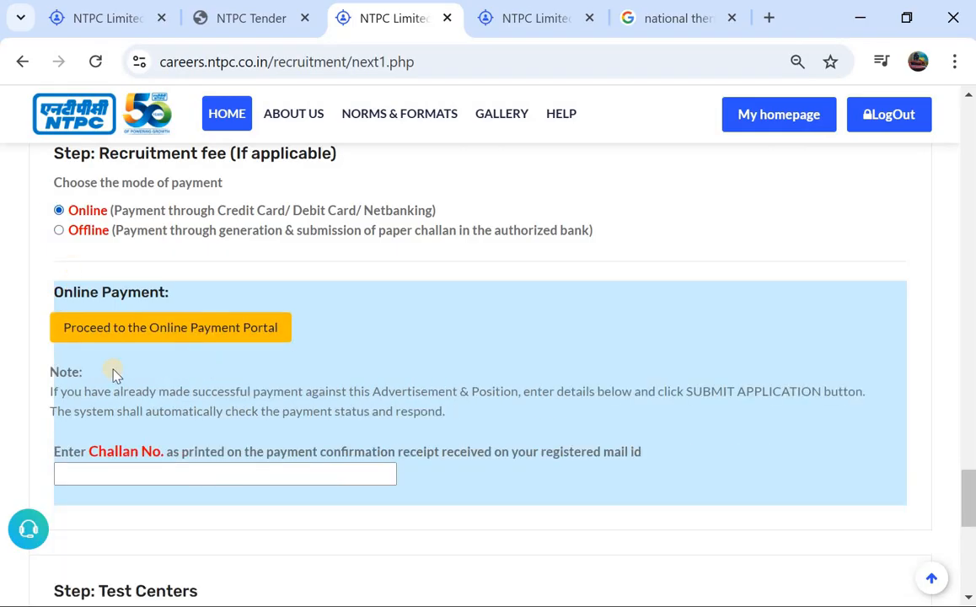
{"action": "scroll", "coordinate": [108, 367], "scroll_direction": "down", "scroll_amount": 1}
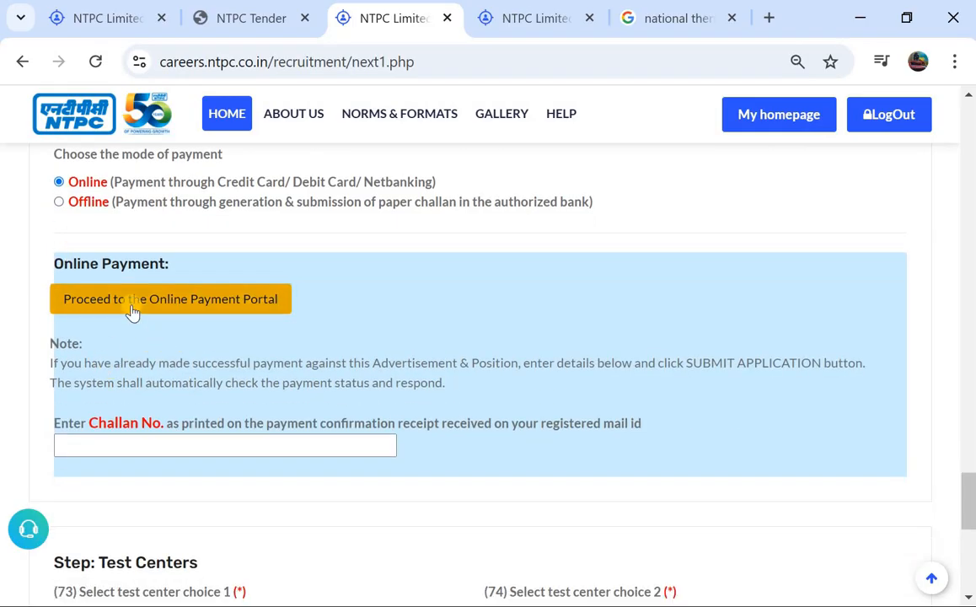
{"action": "scroll", "coordinate": [130, 310], "scroll_direction": "down", "scroll_amount": 1}
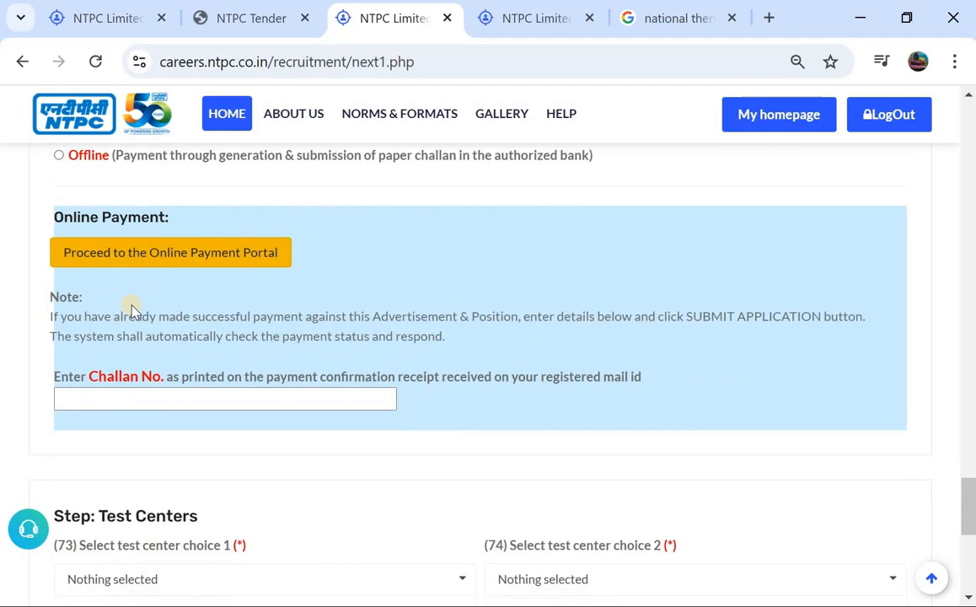
{"action": "left_click", "coordinate": [148, 254]}
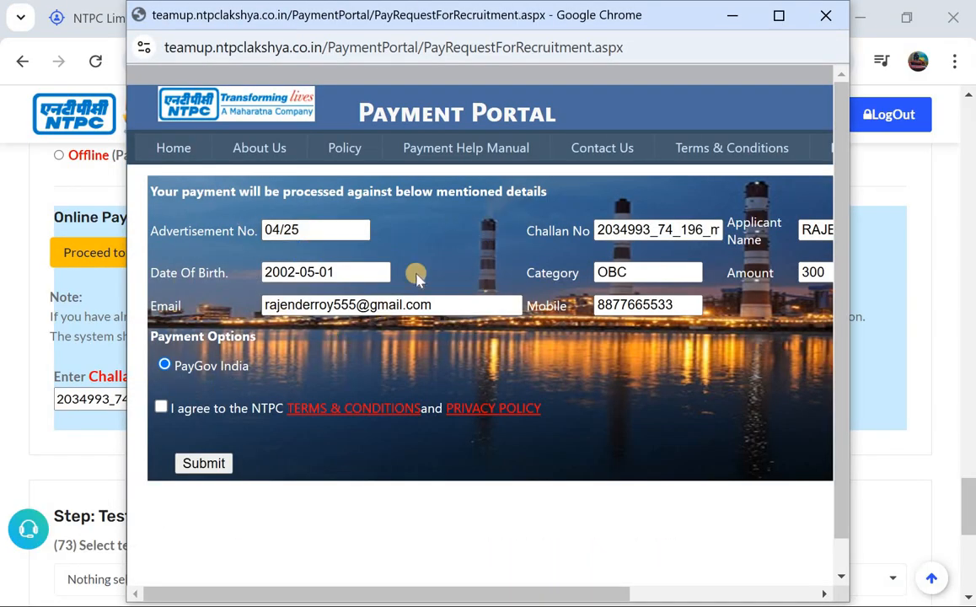
Review the applicant's payment details, agree to the NTPC terms and privacy policy, and submit the payment request through PayGov India
{"action": "scroll", "coordinate": [464, 280], "scroll_direction": "right", "scroll_amount": 2}
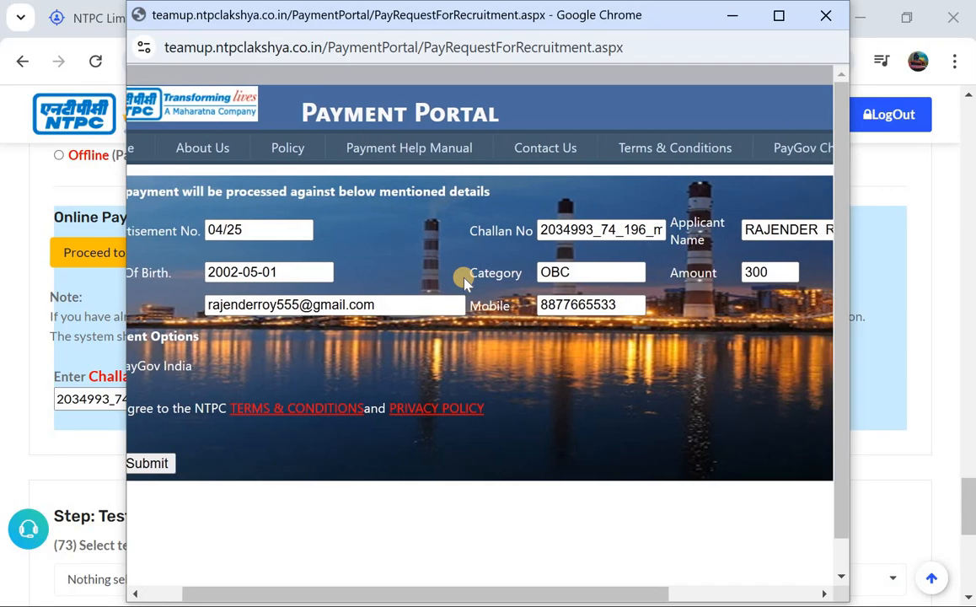
{"action": "scroll", "coordinate": [465, 281], "scroll_direction": "right", "scroll_amount": 3}
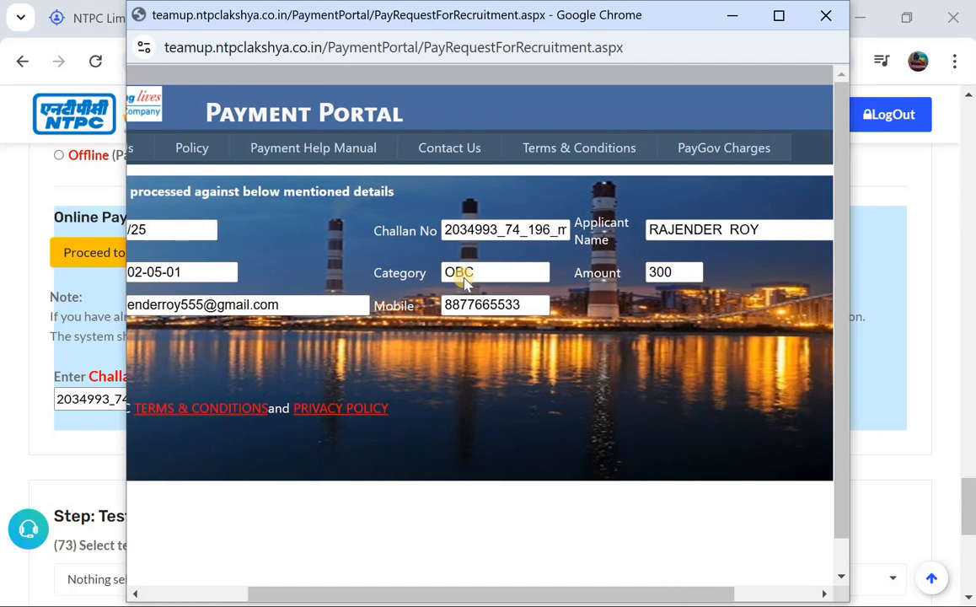
{"action": "scroll", "coordinate": [463, 280], "scroll_direction": "left", "scroll_amount": 5}
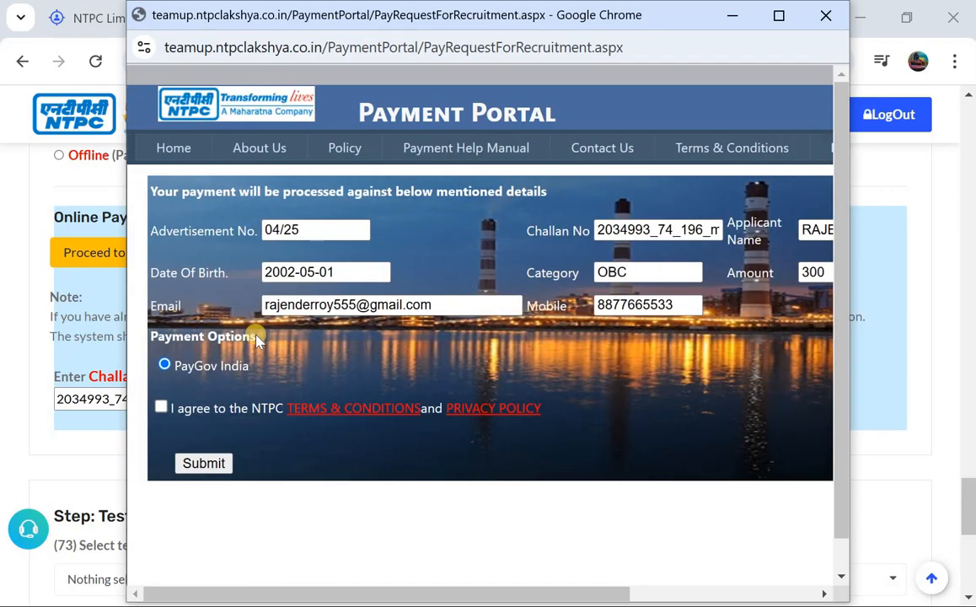
{"action": "left_click", "coordinate": [160, 409]}
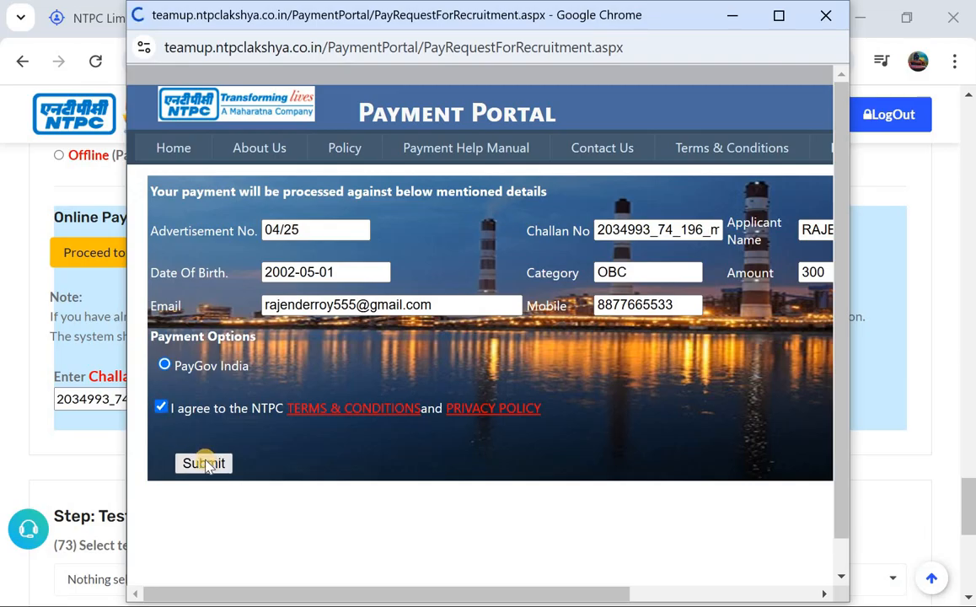
{"action": "left_click", "coordinate": [203, 464]}
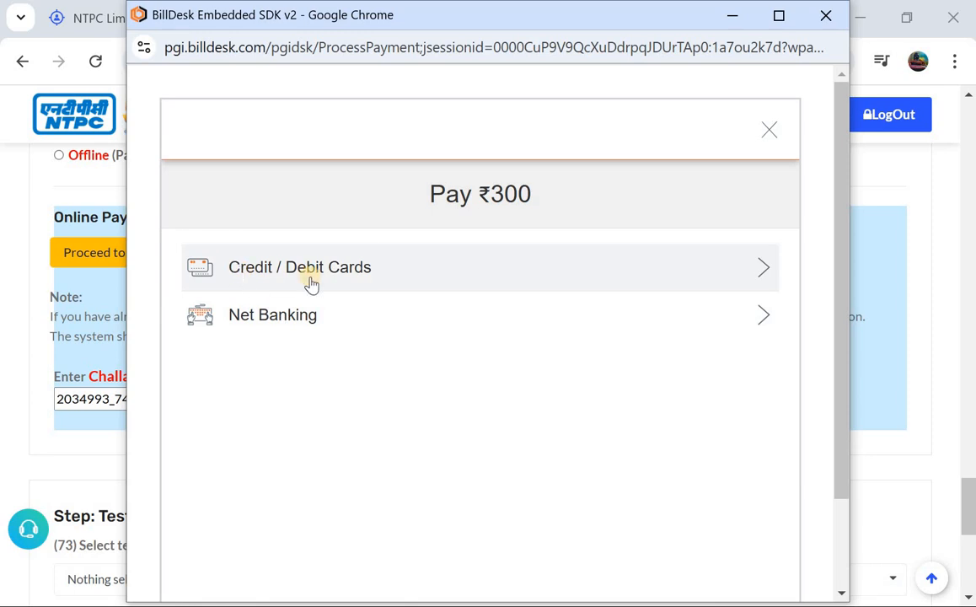
Examine the Credit / Debit Cards payment fields and the Net Banking bank choices for the ₹300 fee
{"action": "left_click", "coordinate": [311, 283]}
{"action": "left_click", "coordinate": [203, 314]}
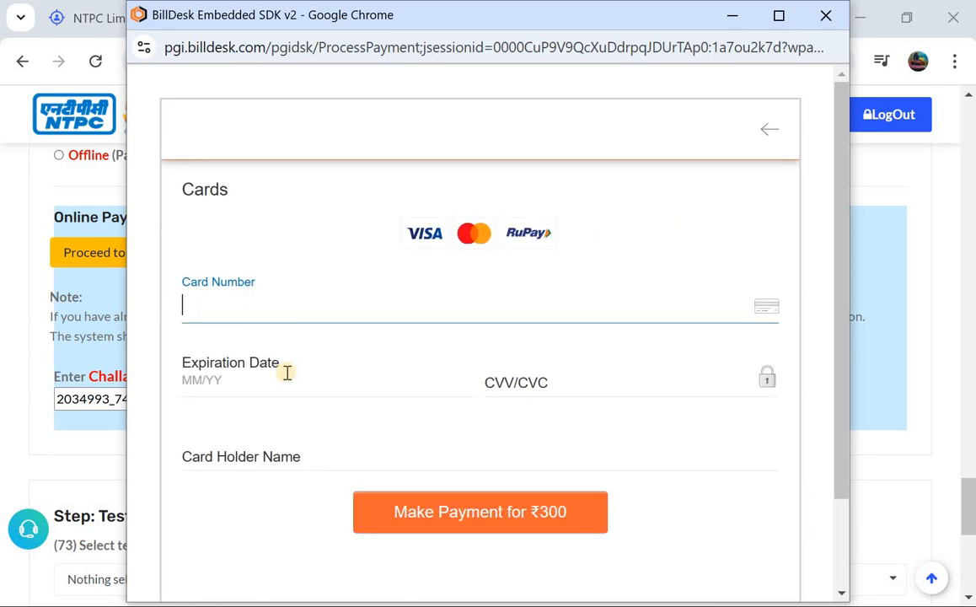
{"action": "left_click", "coordinate": [525, 388]}
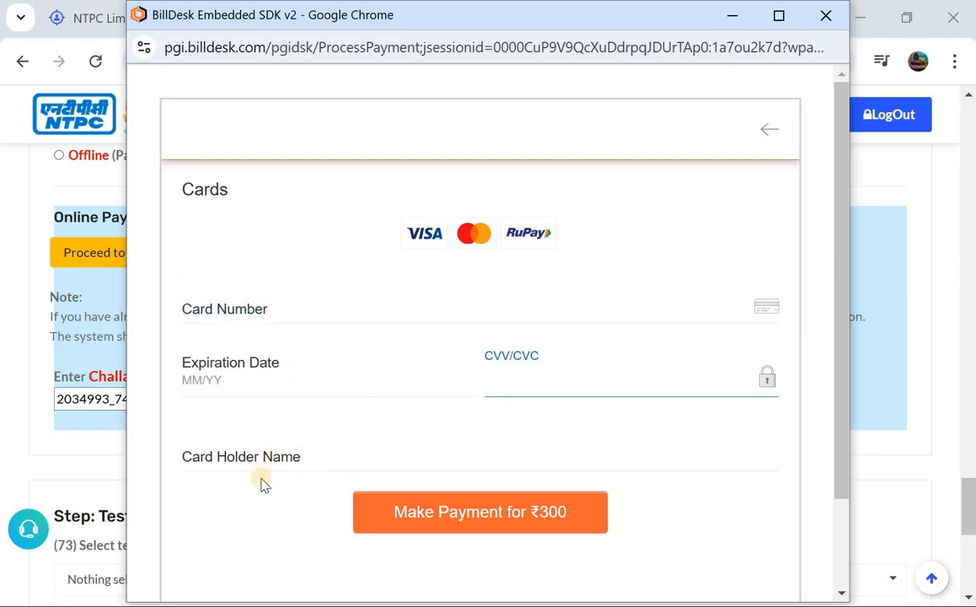
{"action": "left_click", "coordinate": [320, 462]}
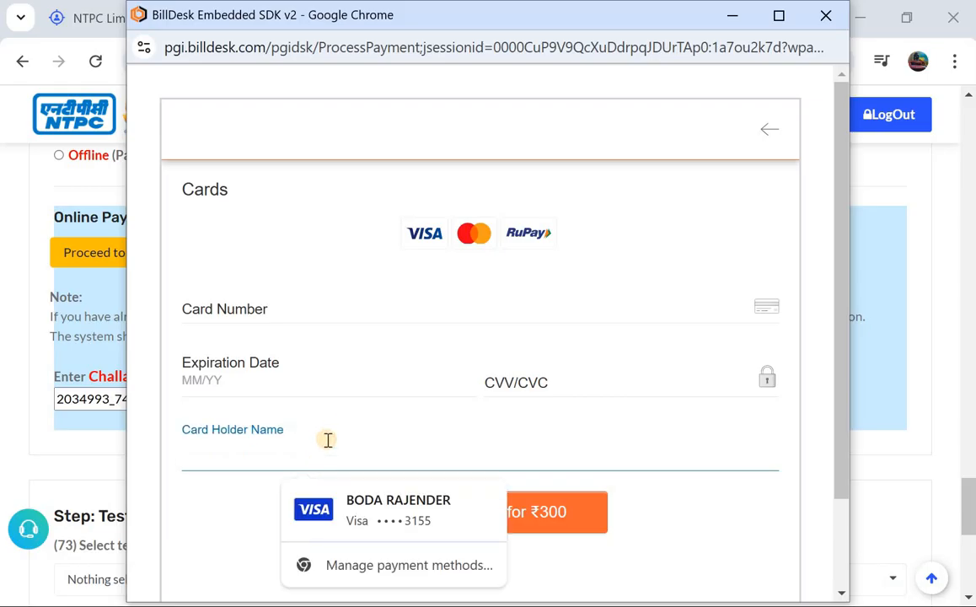
{"action": "left_click", "coordinate": [325, 427]}
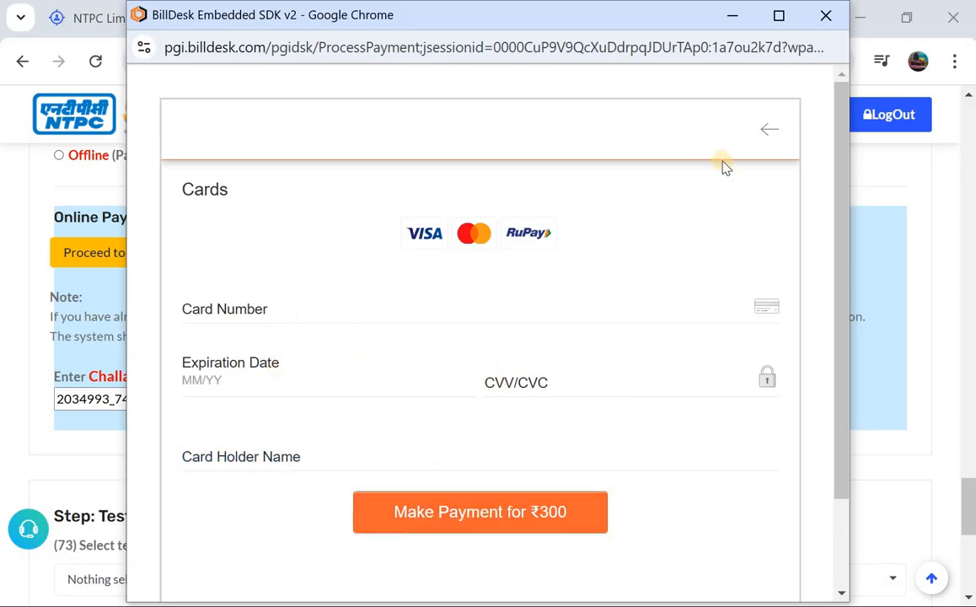
{"action": "left_click", "coordinate": [764, 132]}
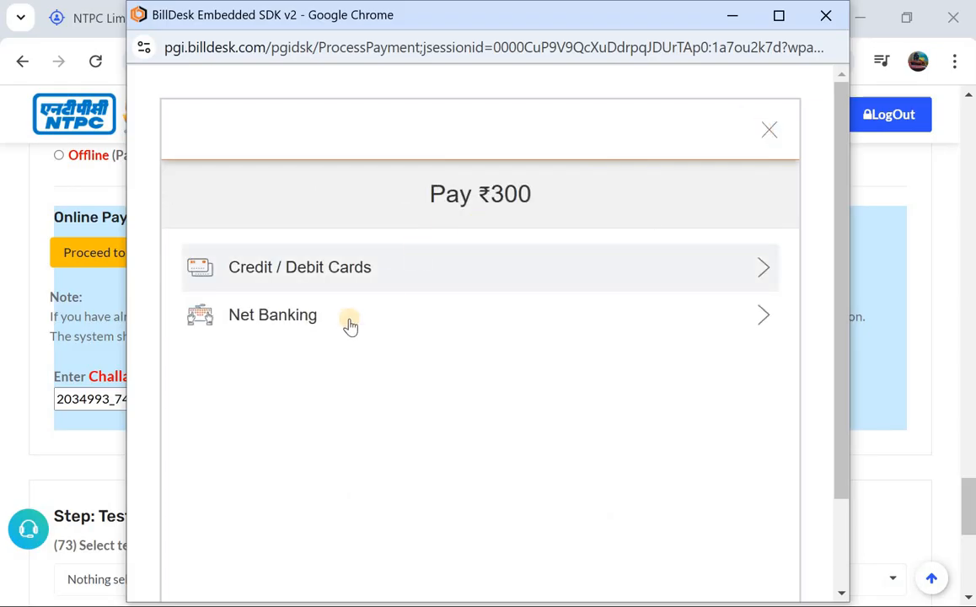
{"action": "left_click", "coordinate": [343, 326]}
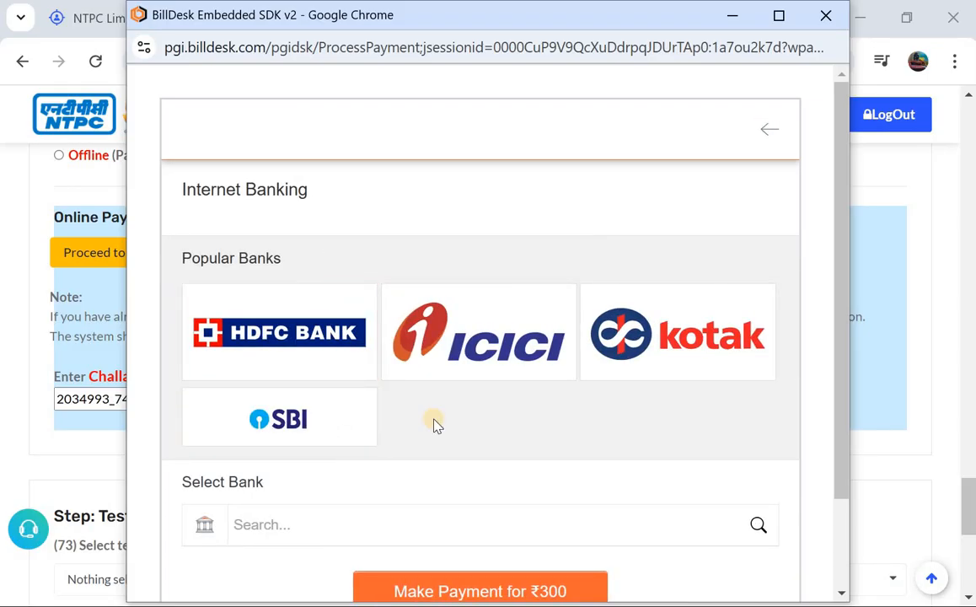
{"action": "left_click", "coordinate": [764, 135]}
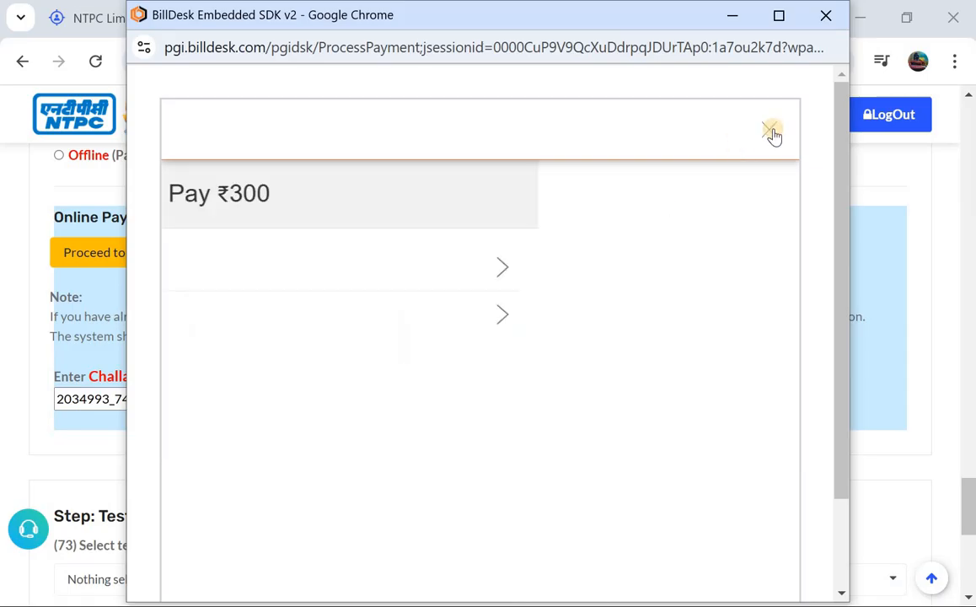
Cancel the fee payment at the gateway and close the payment window
{"action": "left_click", "coordinate": [771, 131]}
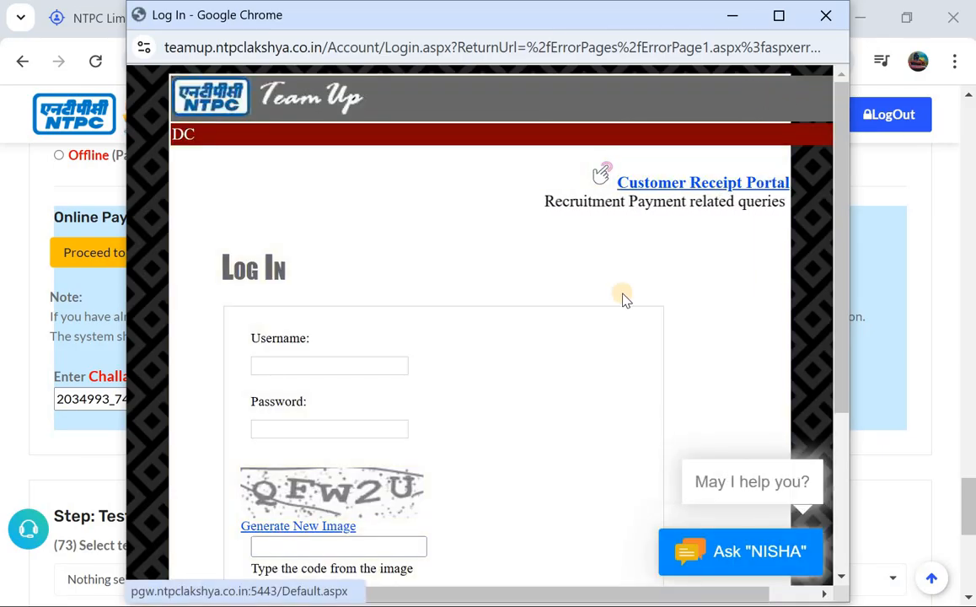
{"action": "scroll", "coordinate": [624, 300], "scroll_direction": "down", "scroll_amount": 1}
{"action": "scroll", "coordinate": [623, 278], "scroll_direction": "up", "scroll_amount": 1}
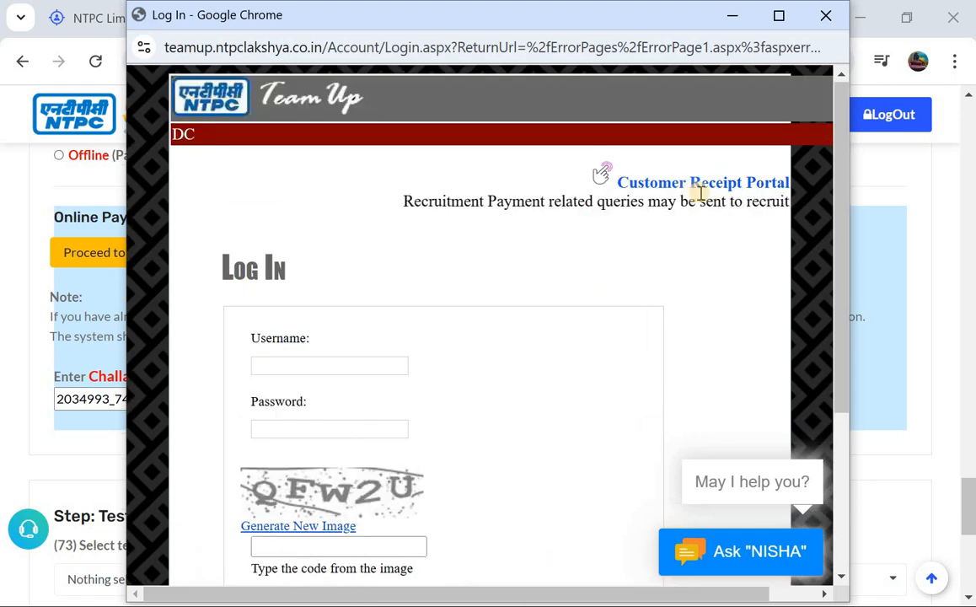
{"action": "left_click", "coordinate": [822, 16]}
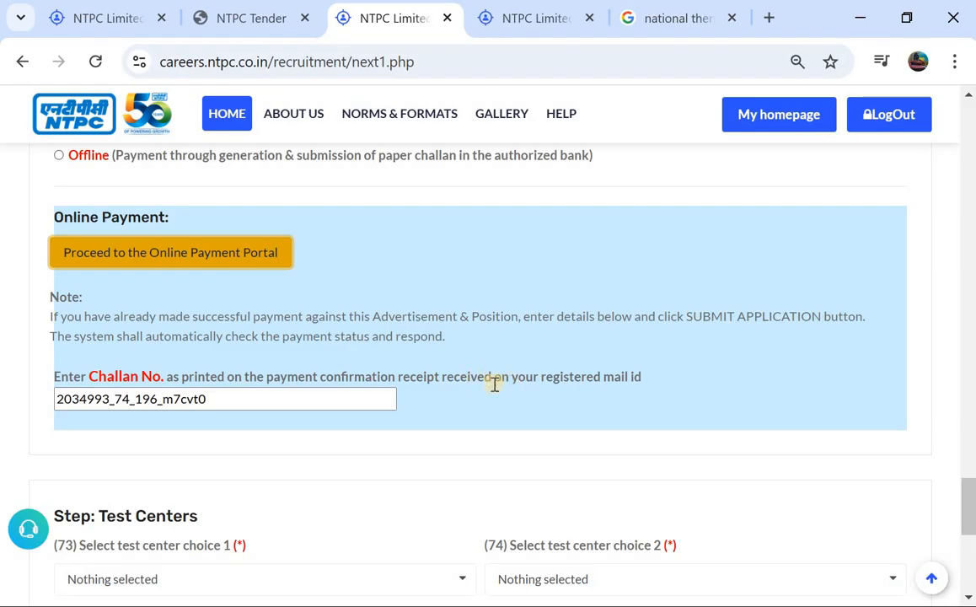
Clear the Challan No. field in the Online Payment section, leaving it ready for the number from the payment receipt
{"action": "left_click", "coordinate": [260, 399]}
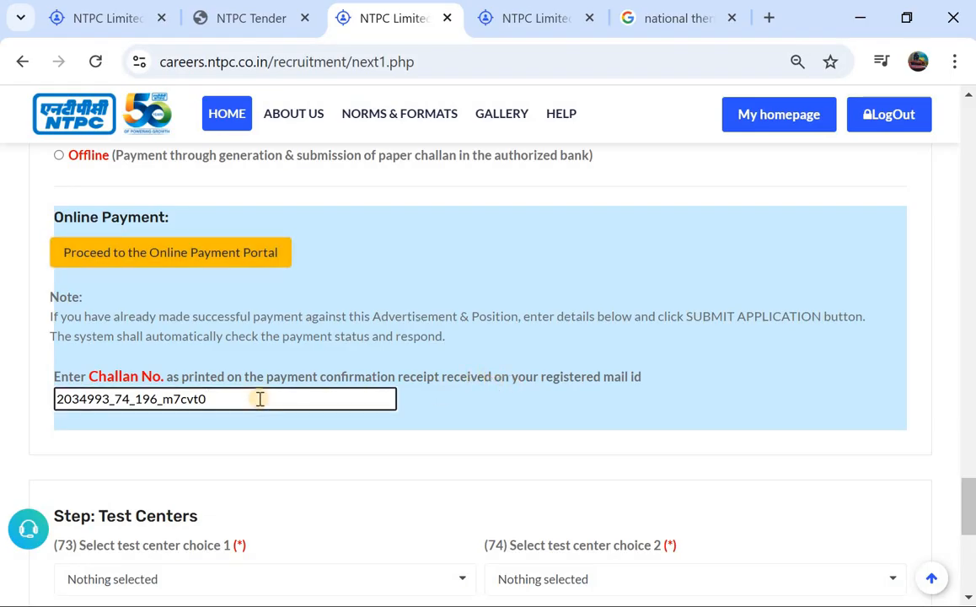
{"action": "key", "text": "ctrl+a"}
{"action": "key", "text": "BackSpace"}
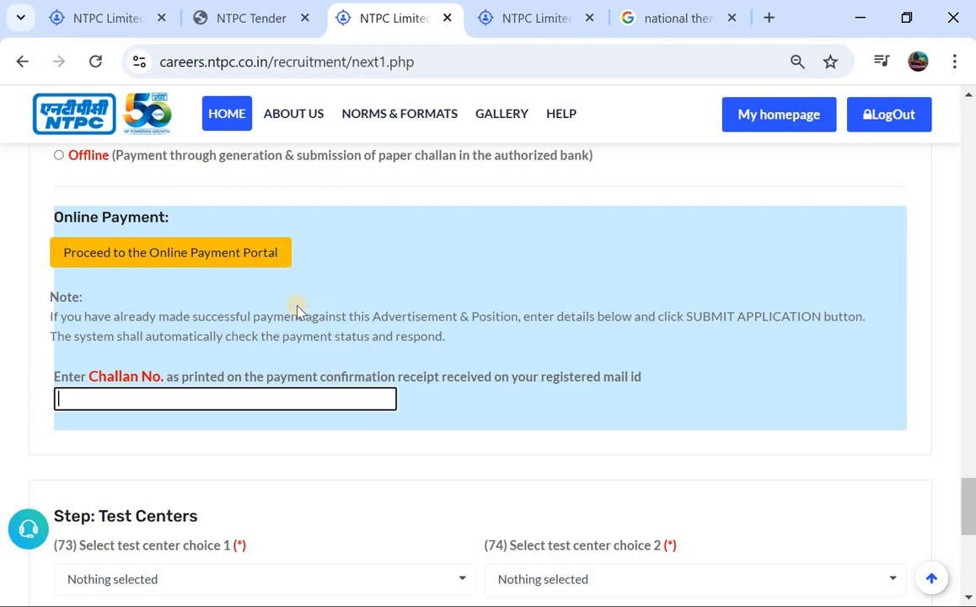
{"action": "left_click", "coordinate": [282, 399]}
Choose Hyderabad as the first test center and Mumbai as the second in the Test Centers section
{"action": "scroll", "coordinate": [165, 402], "scroll_direction": "down", "scroll_amount": 1}
{"action": "scroll", "coordinate": [177, 370], "scroll_direction": "down", "scroll_amount": 1}
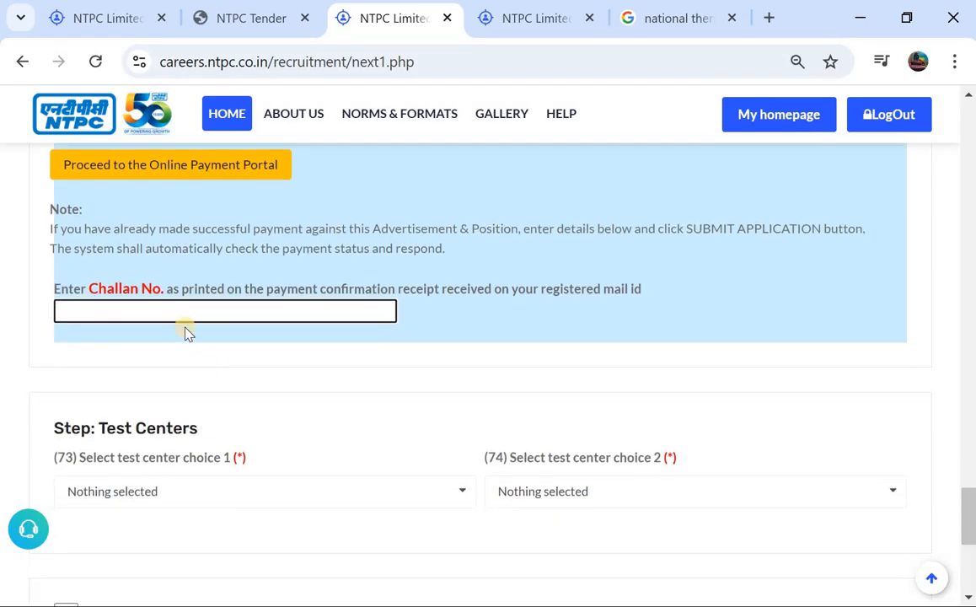
{"action": "scroll", "coordinate": [187, 332], "scroll_direction": "down", "scroll_amount": 3}
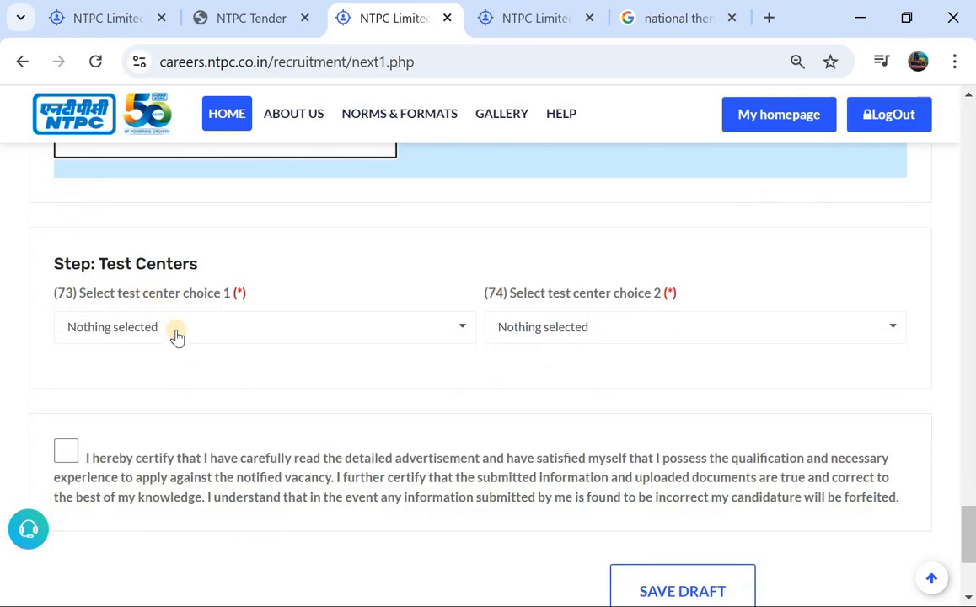
{"action": "left_click", "coordinate": [172, 330]}
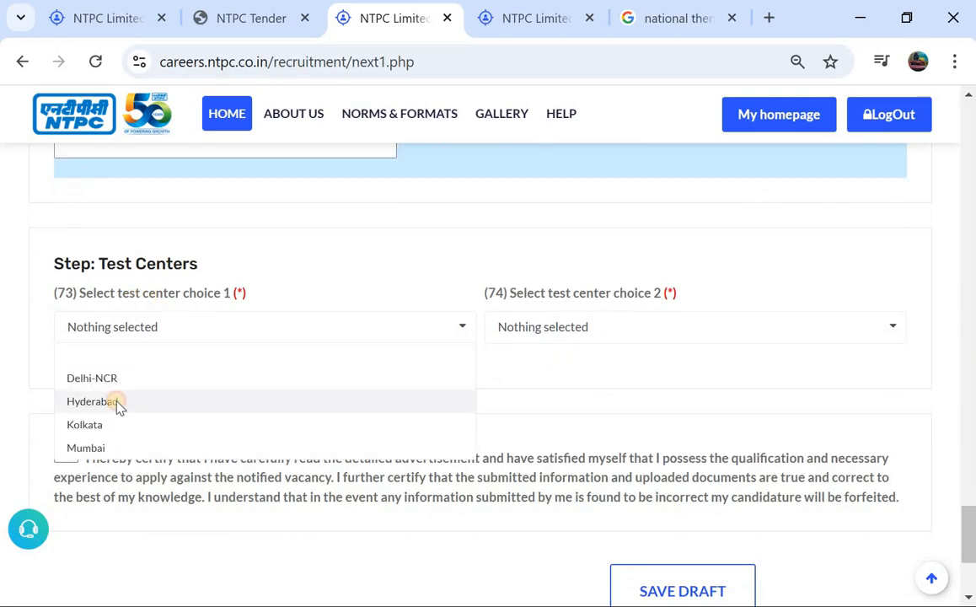
{"action": "left_click", "coordinate": [119, 404]}
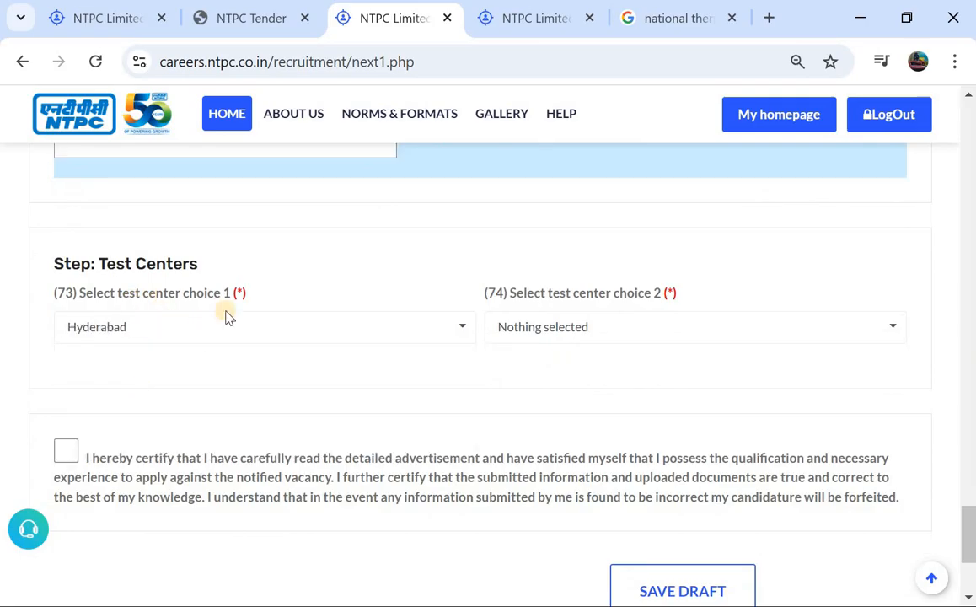
{"action": "left_click", "coordinate": [570, 333]}
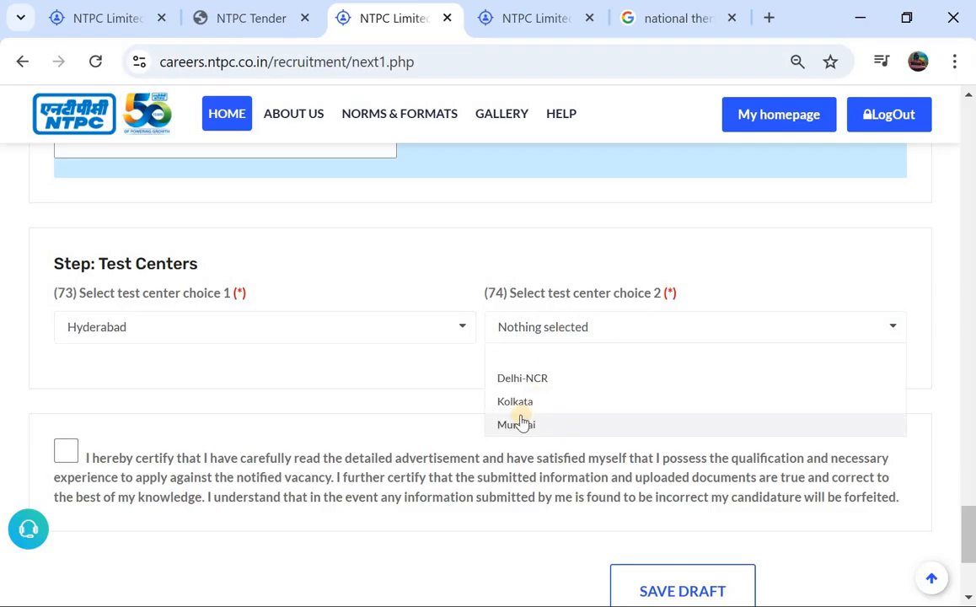
{"action": "left_click", "coordinate": [523, 423]}
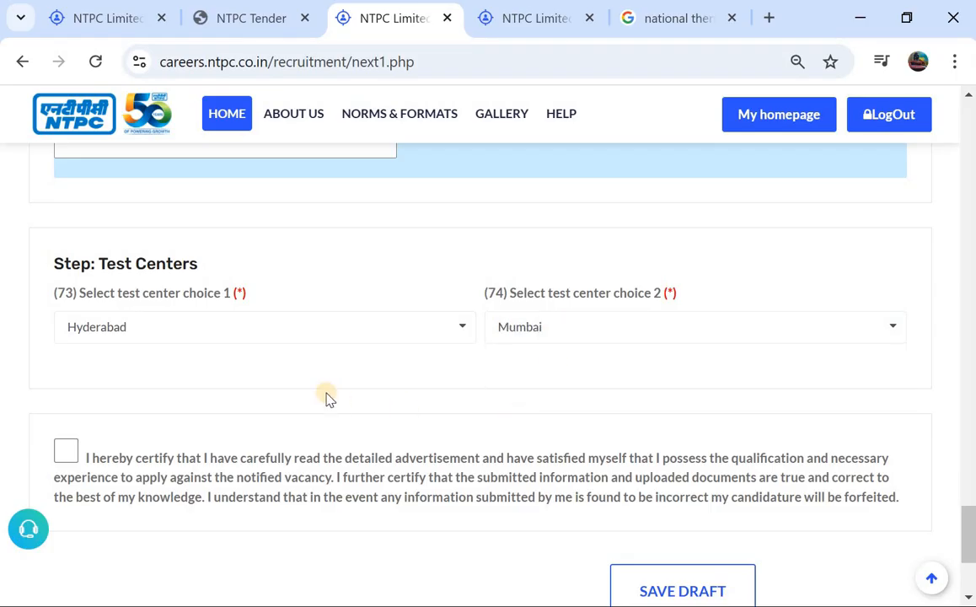
Accept the final declaration certifying eligibility and the accuracy of the submitted information and uploaded documents
{"action": "scroll", "coordinate": [322, 464], "scroll_direction": "up", "scroll_amount": 1}
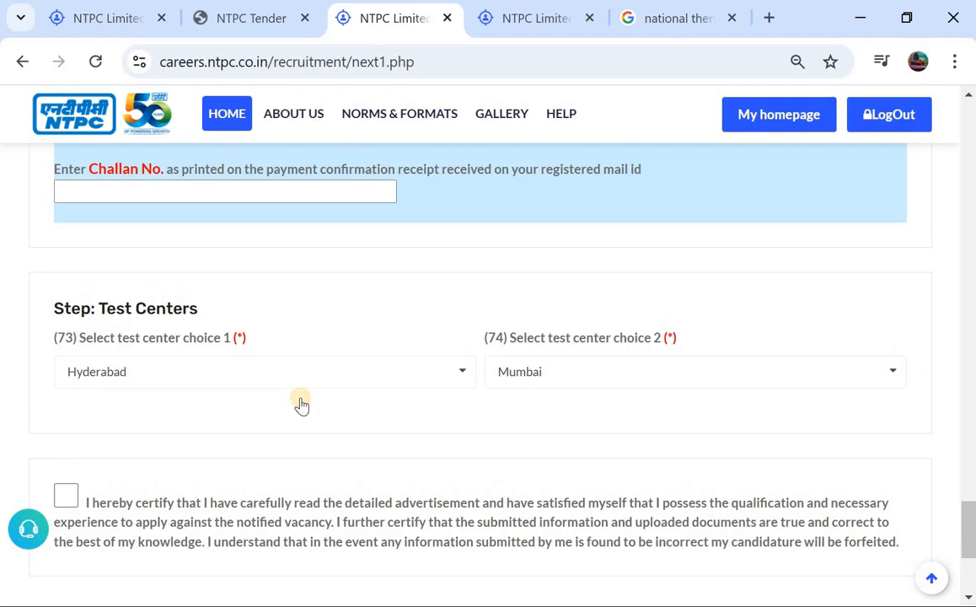
{"action": "scroll", "coordinate": [302, 405], "scroll_direction": "up", "scroll_amount": 1}
{"action": "scroll", "coordinate": [175, 424], "scroll_direction": "down", "scroll_amount": 2}
{"action": "scroll", "coordinate": [174, 419], "scroll_direction": "down", "scroll_amount": 1}
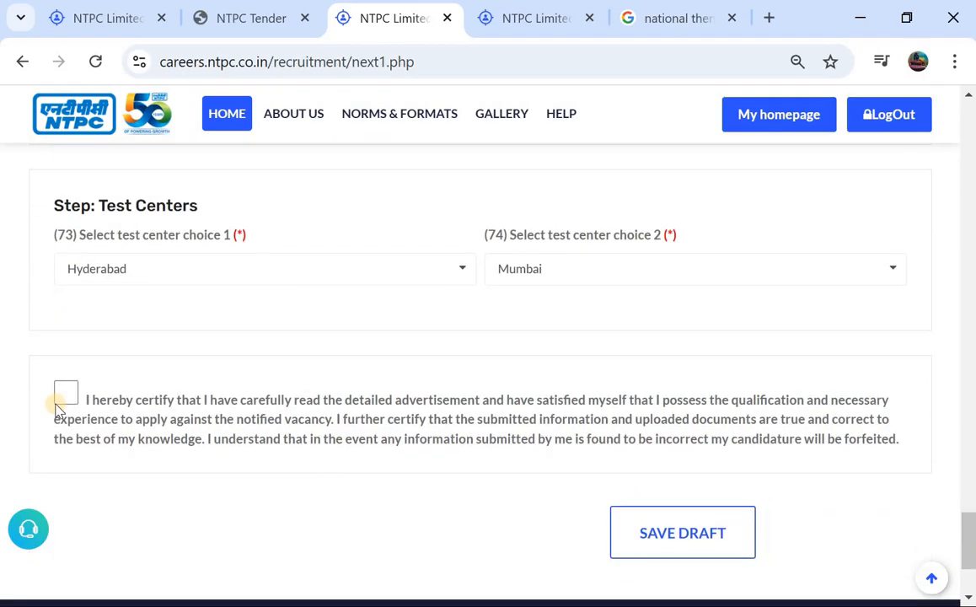
{"action": "left_click", "coordinate": [66, 393]}
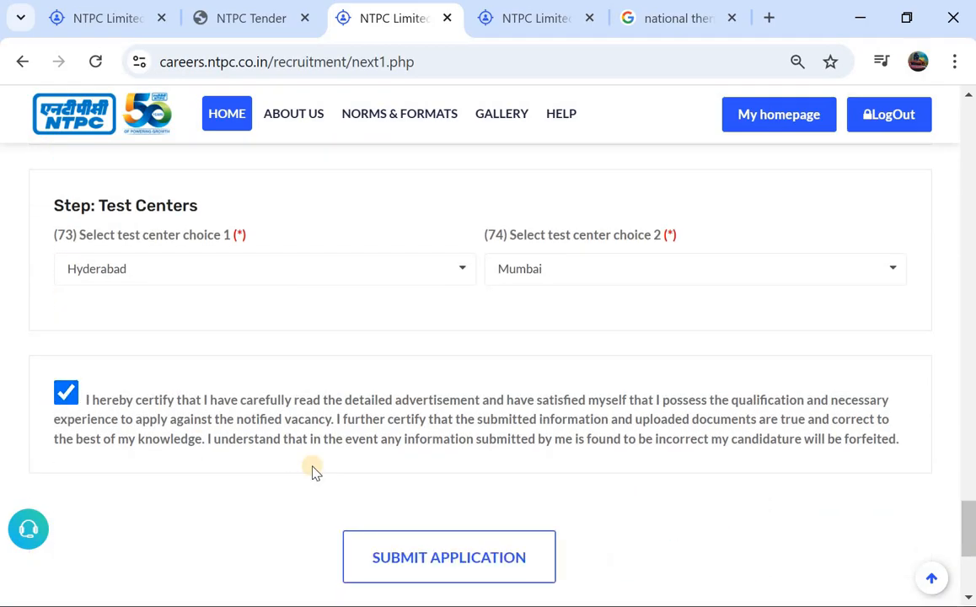
{"action": "scroll", "coordinate": [312, 472], "scroll_direction": "down", "scroll_amount": 1}
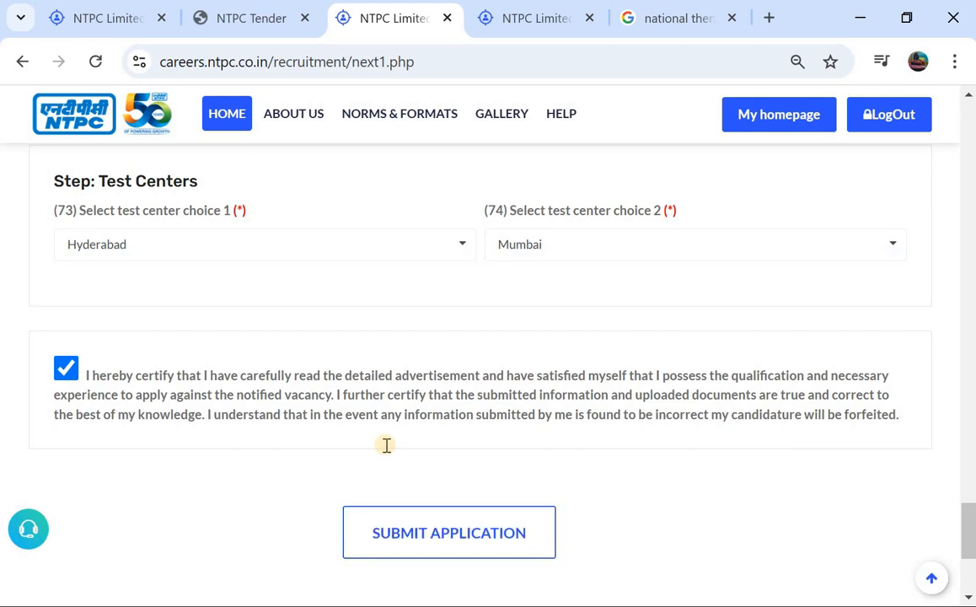
Submit the Assistant Executive (Operation) application and acknowledge the registration message
{"action": "scroll", "coordinate": [386, 444], "scroll_direction": "up", "scroll_amount": 3}
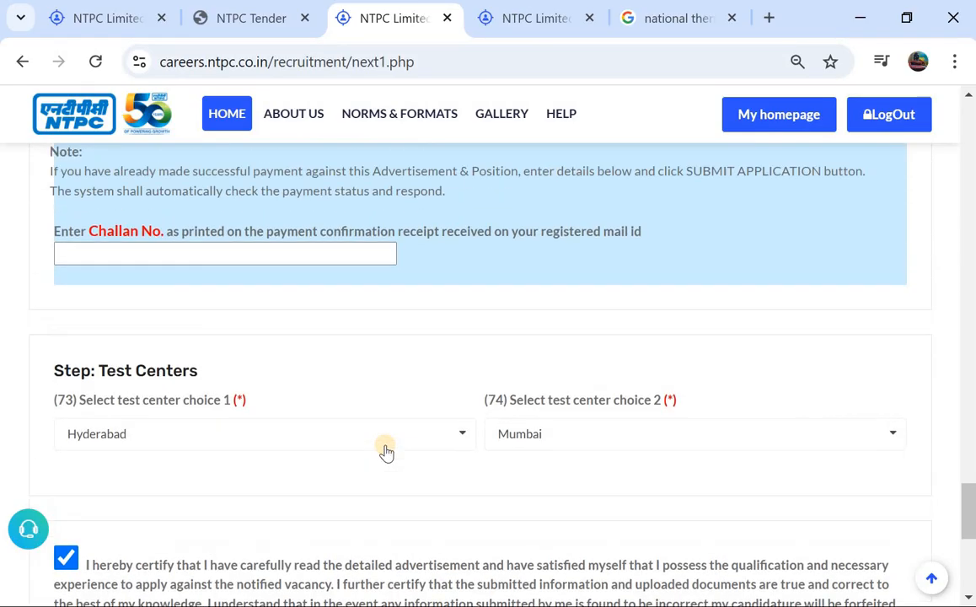
{"action": "scroll", "coordinate": [386, 452], "scroll_direction": "down", "scroll_amount": 1}
{"action": "scroll", "coordinate": [386, 451], "scroll_direction": "down", "scroll_amount": 3}
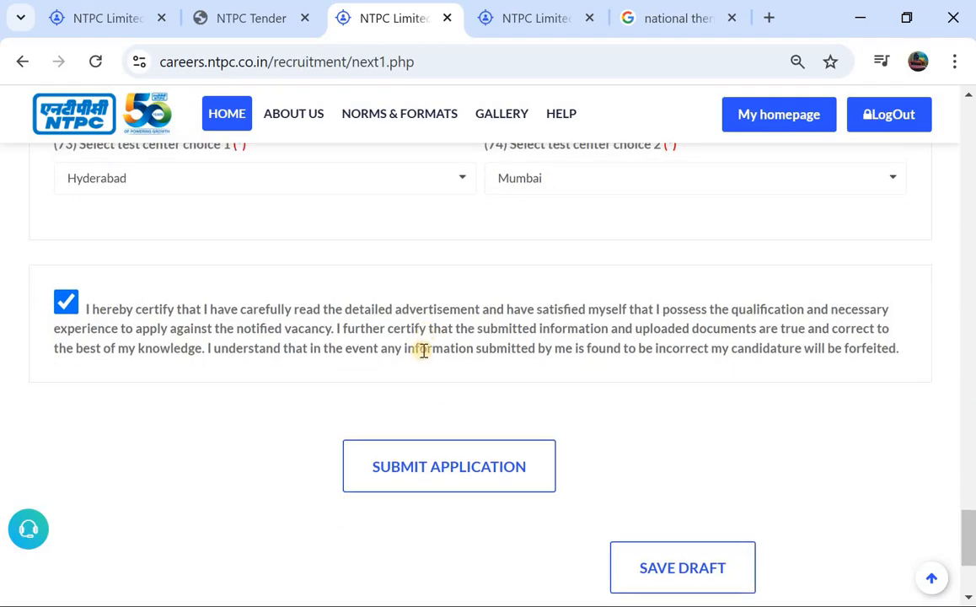
{"action": "scroll", "coordinate": [424, 351], "scroll_direction": "up", "scroll_amount": 1}
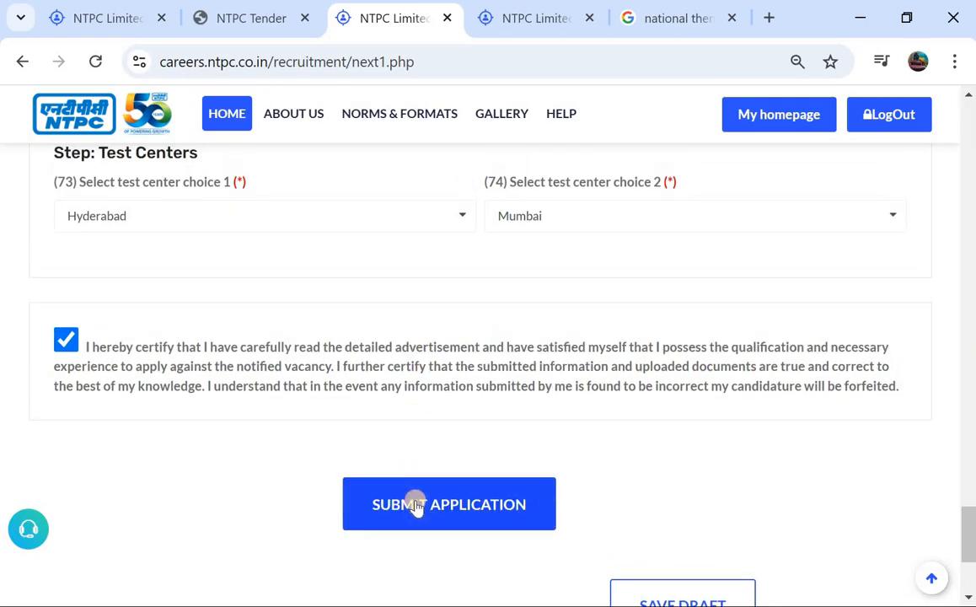
{"action": "left_click", "coordinate": [415, 505]}
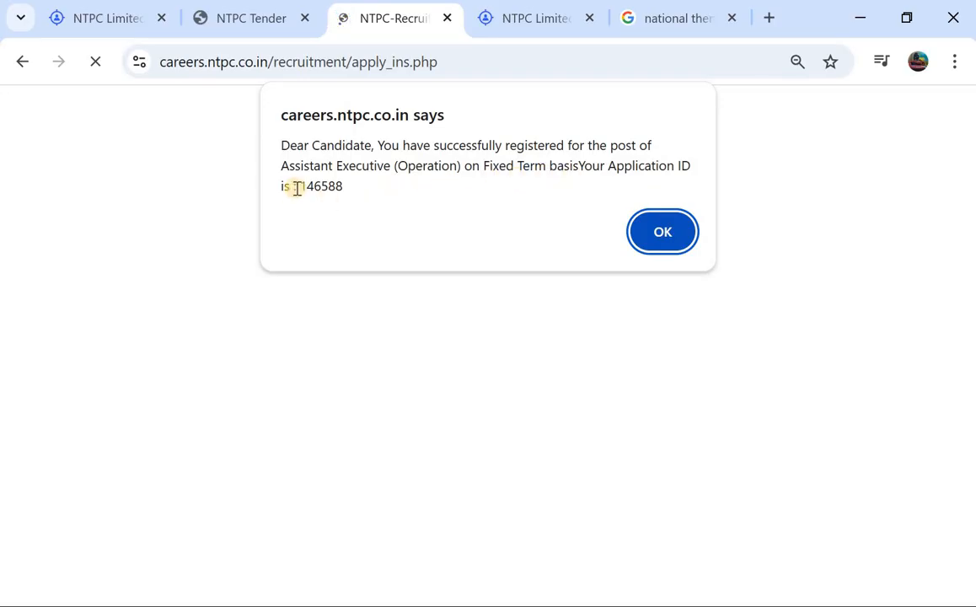
{"action": "left_click", "coordinate": [662, 232]}
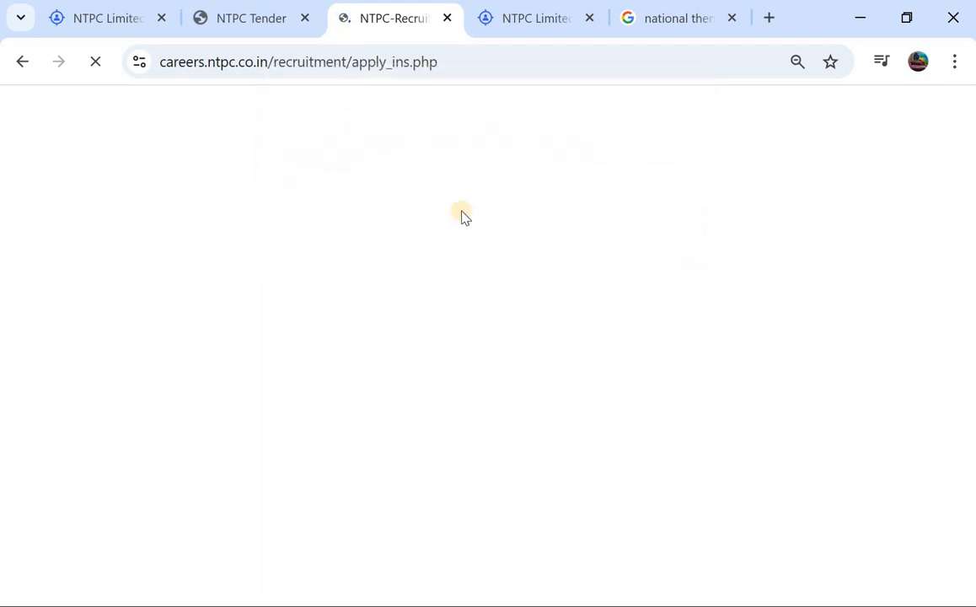
{"action": "scroll", "coordinate": [462, 211], "scroll_direction": "down", "scroll_amount": 1}
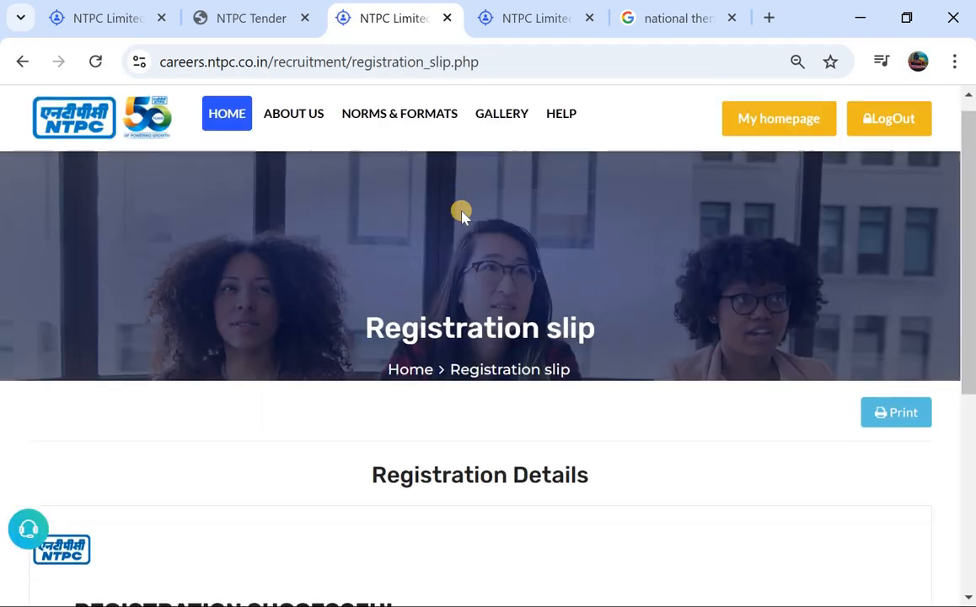
{"action": "right_click", "coordinate": [462, 213]}
{"action": "left_click", "coordinate": [464, 215]}
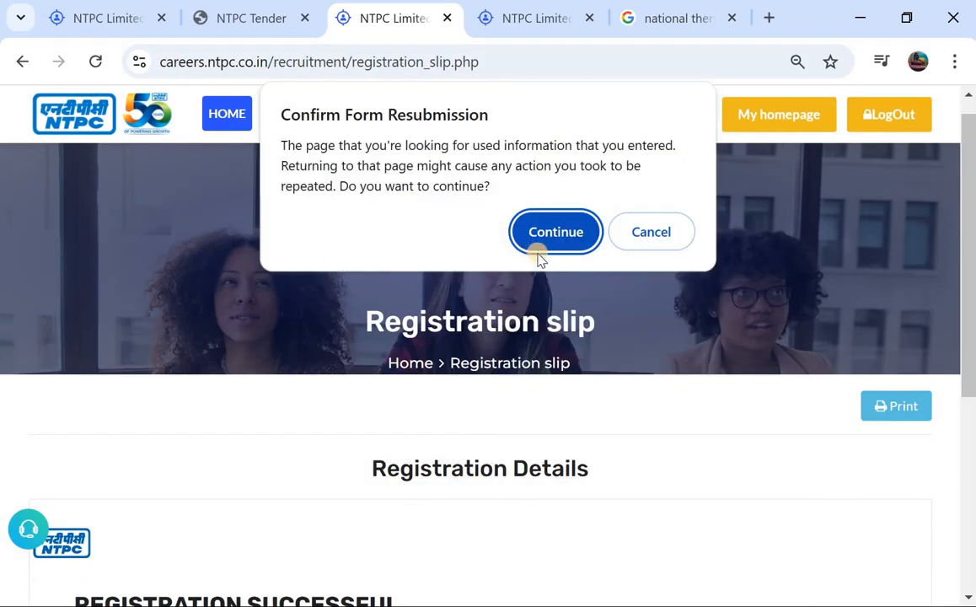
{"action": "left_click", "coordinate": [657, 234]}
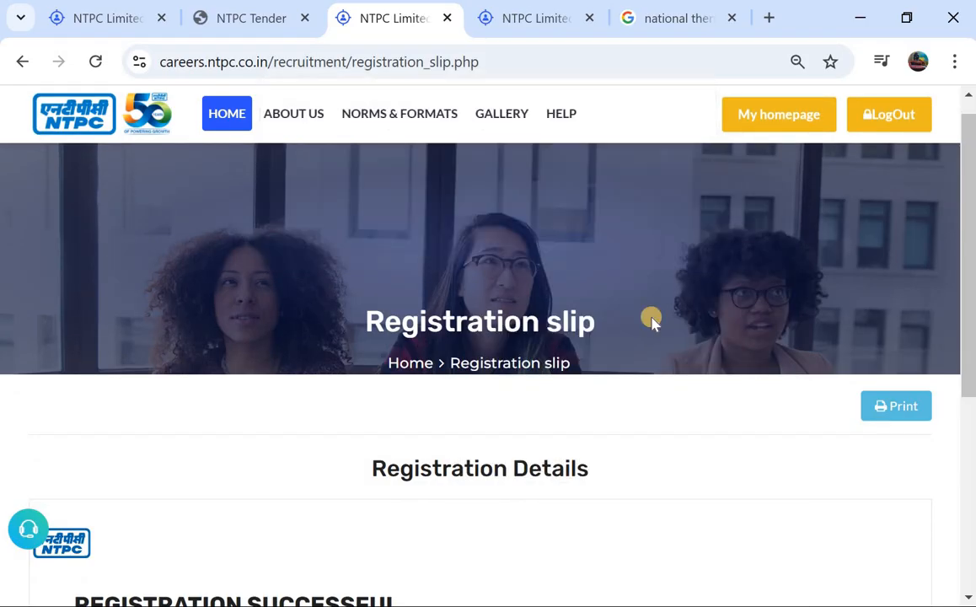
Examine the print preview of the registration confirmation page and close it without saving
{"action": "scroll", "coordinate": [649, 321], "scroll_direction": "down", "scroll_amount": 2}
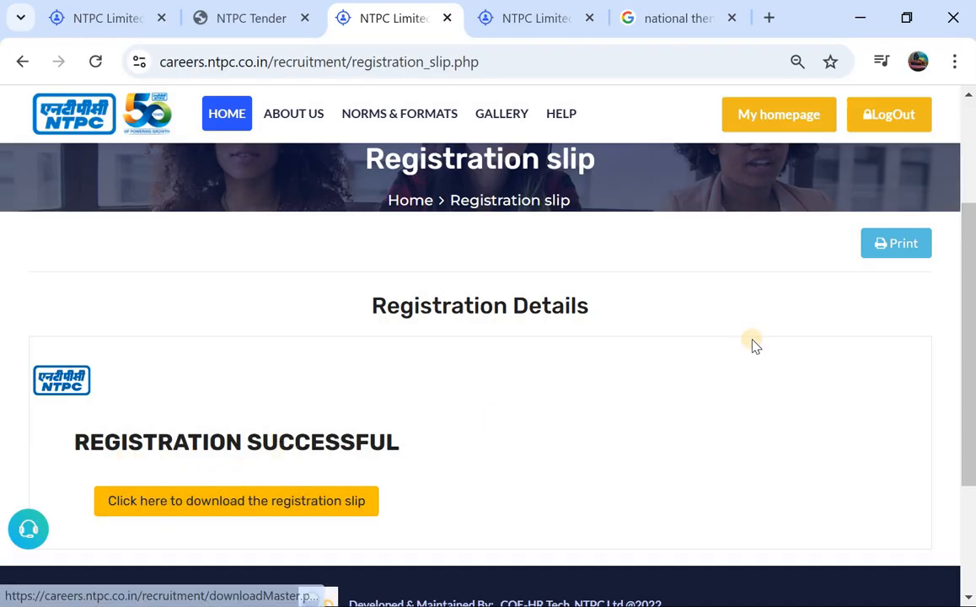
{"action": "left_click", "coordinate": [910, 239]}
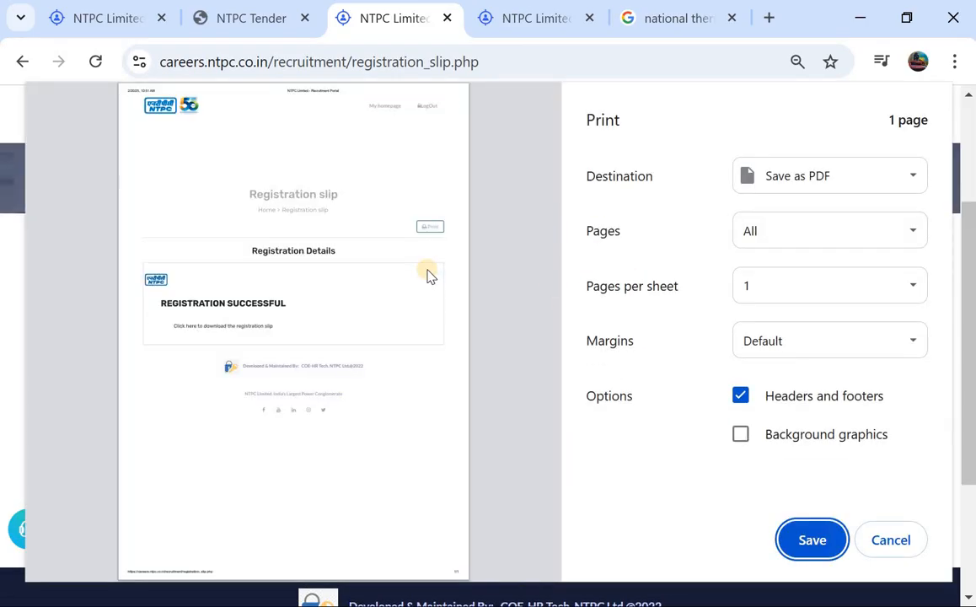
{"action": "left_click", "coordinate": [892, 546]}
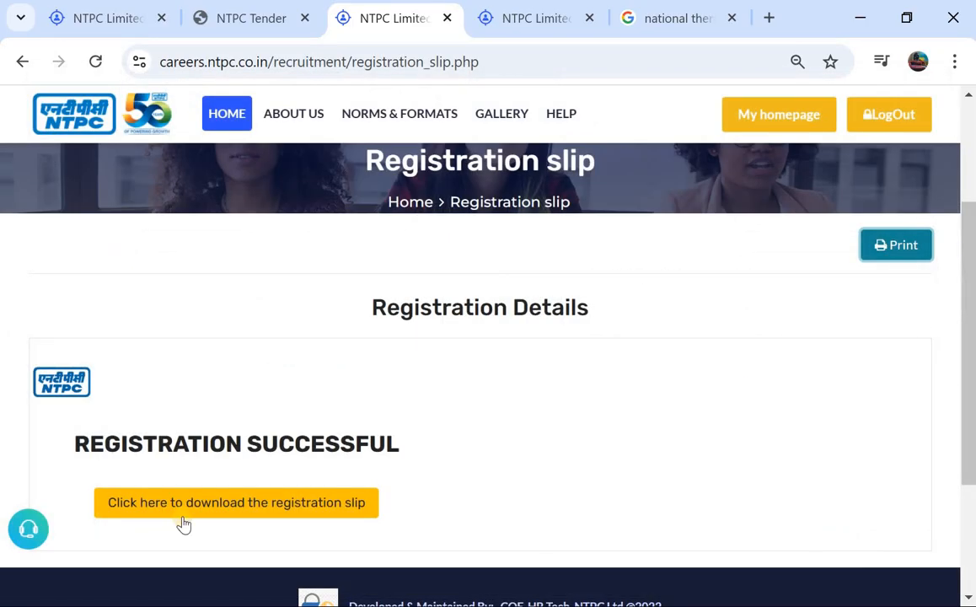
Open Download Master and retrieve the Application registration slip for AdvNo-04/25, Assistant Executive (Operation) on Fixed Term basis, choosing the applicant's application number
{"action": "left_click", "coordinate": [197, 511]}
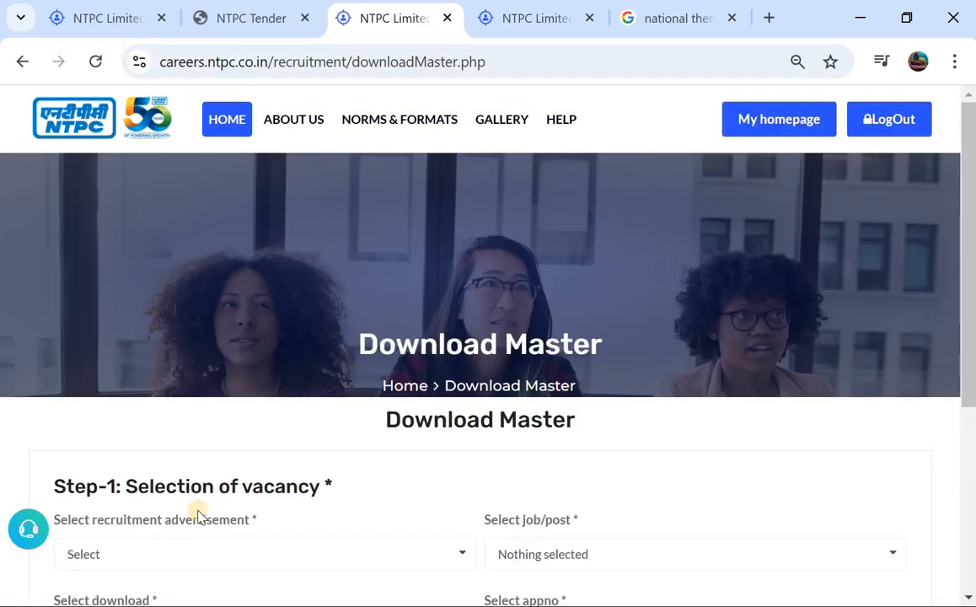
{"action": "scroll", "coordinate": [227, 478], "scroll_direction": "down", "scroll_amount": 3}
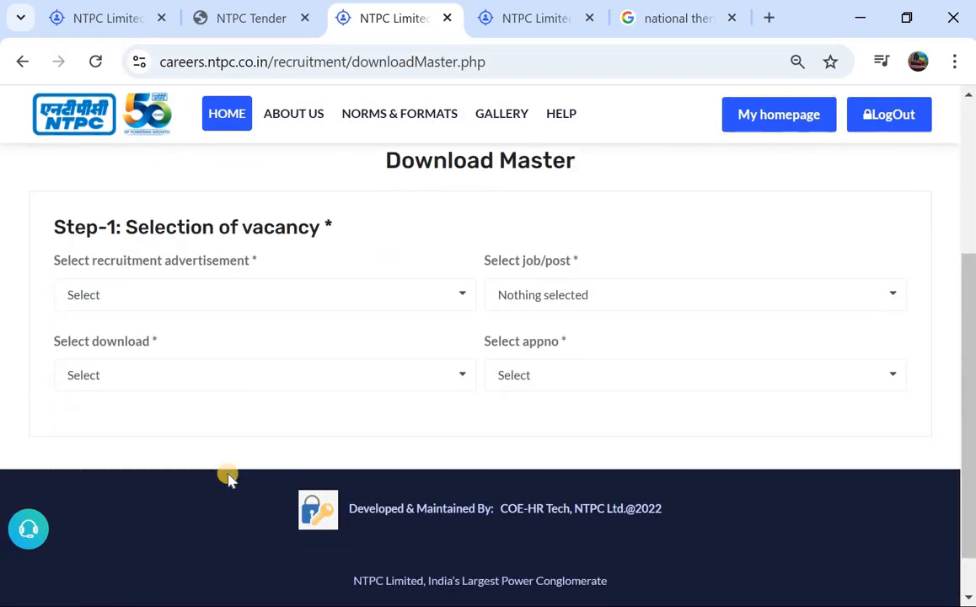
{"action": "left_click", "coordinate": [177, 297]}
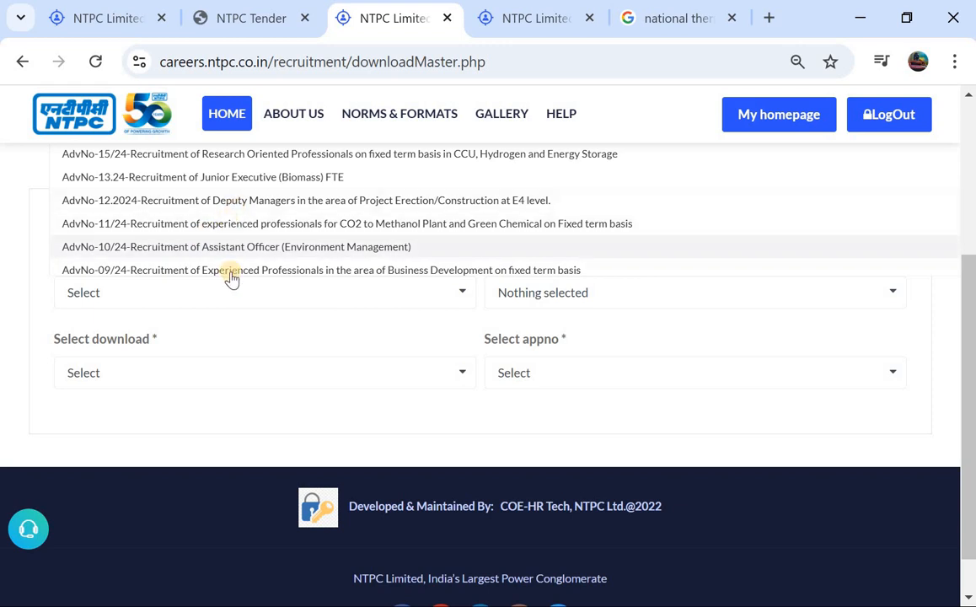
{"action": "left_click", "coordinate": [521, 308]}
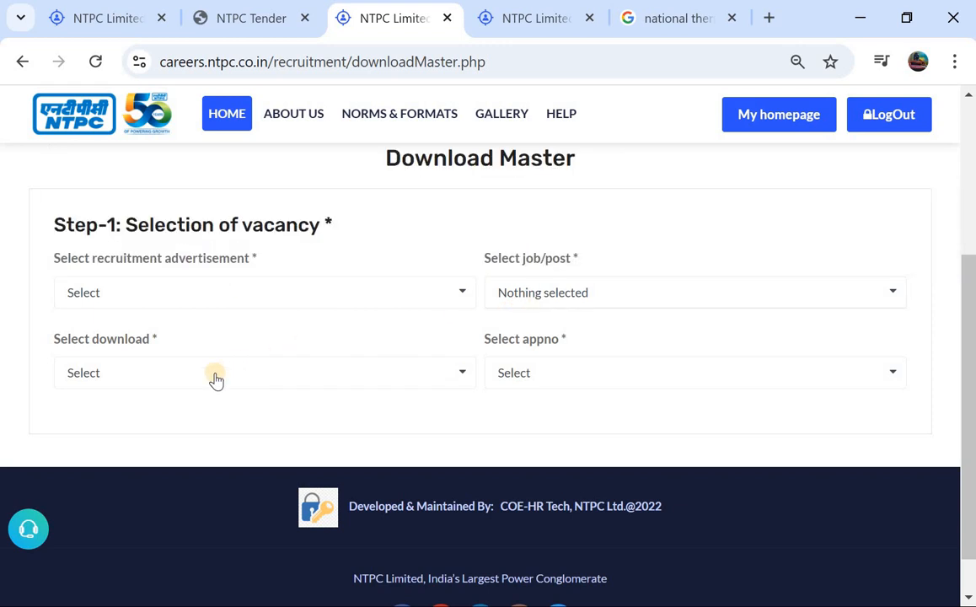
{"action": "left_click", "coordinate": [528, 379]}
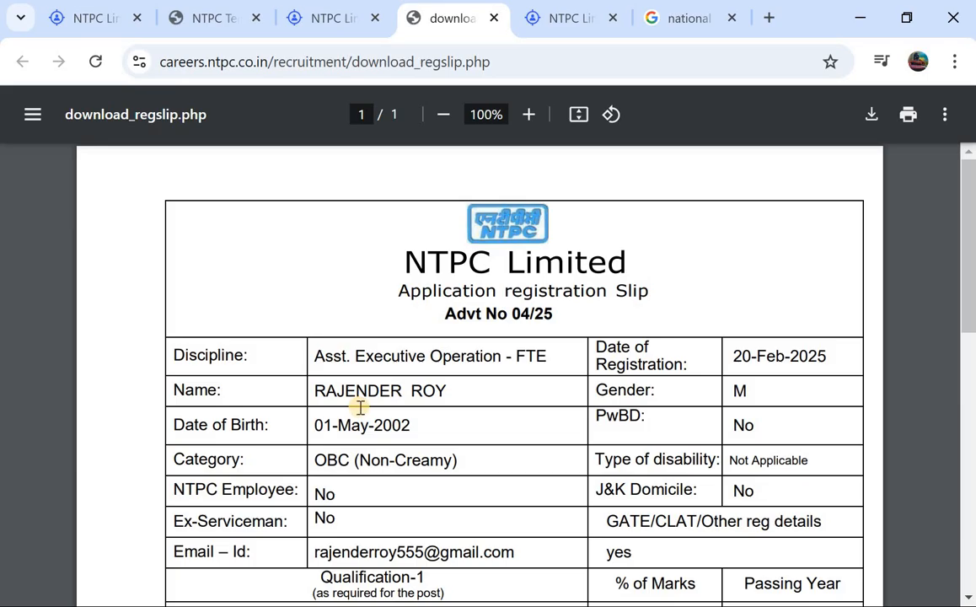
Save the application registration slip as a PDF named NTPC in the Documents folder and review the slip's details
{"action": "scroll", "coordinate": [360, 407], "scroll_direction": "down", "scroll_amount": 1}
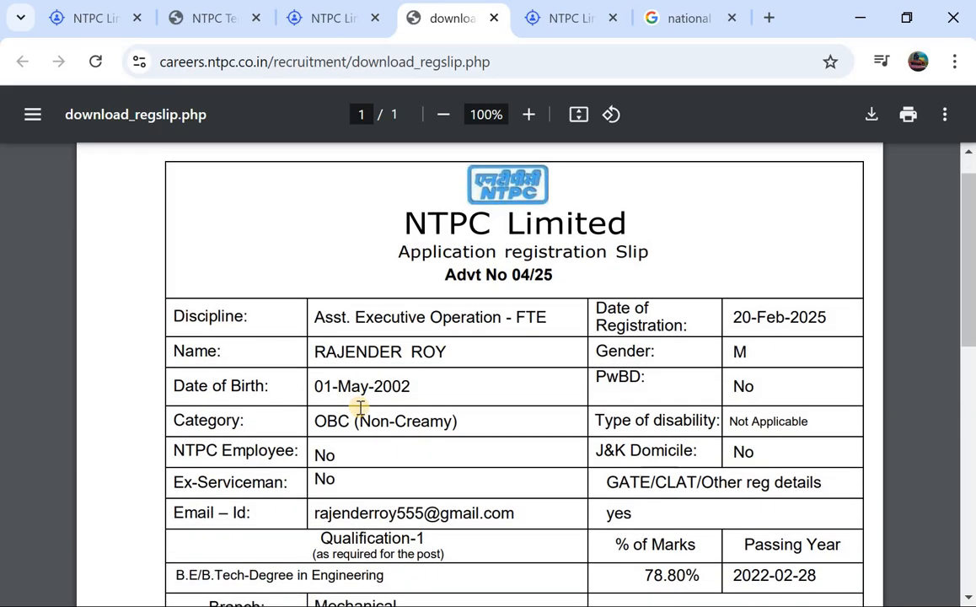
{"action": "scroll", "coordinate": [360, 407], "scroll_direction": "down", "scroll_amount": 3}
{"action": "right_click", "coordinate": [360, 407]}
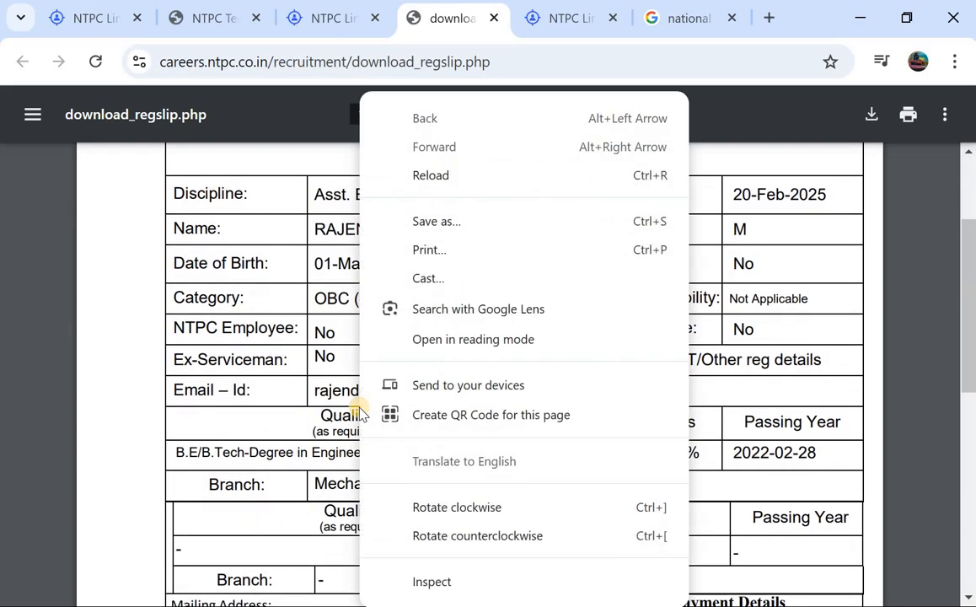
{"action": "left_click", "coordinate": [869, 116]}
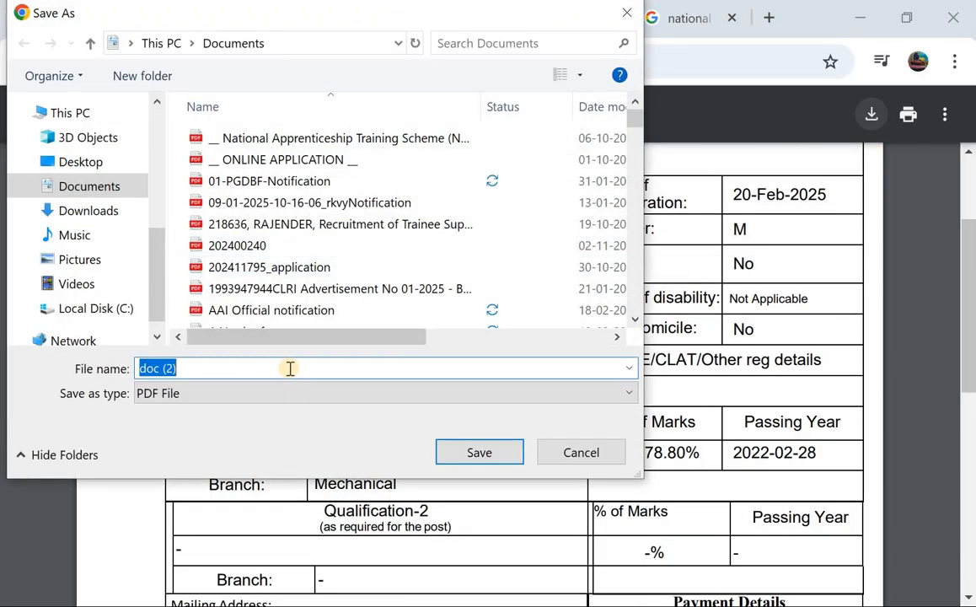
{"action": "key", "text": "BackSpace"}
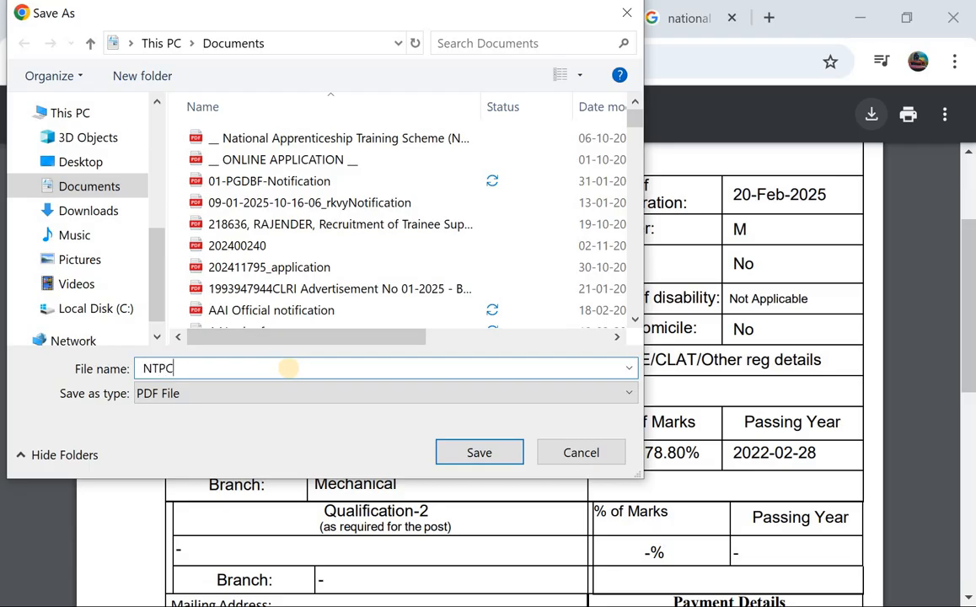
{"action": "left_click", "coordinate": [478, 454]}
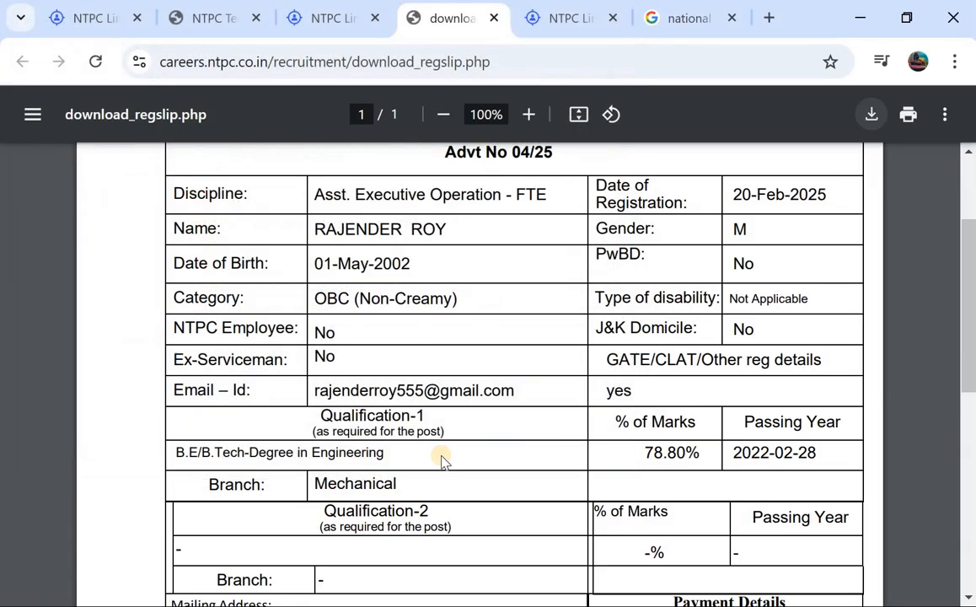
{"action": "scroll", "coordinate": [389, 456], "scroll_direction": "down", "scroll_amount": 3}
{"action": "scroll", "coordinate": [389, 457], "scroll_direction": "down", "scroll_amount": 5}
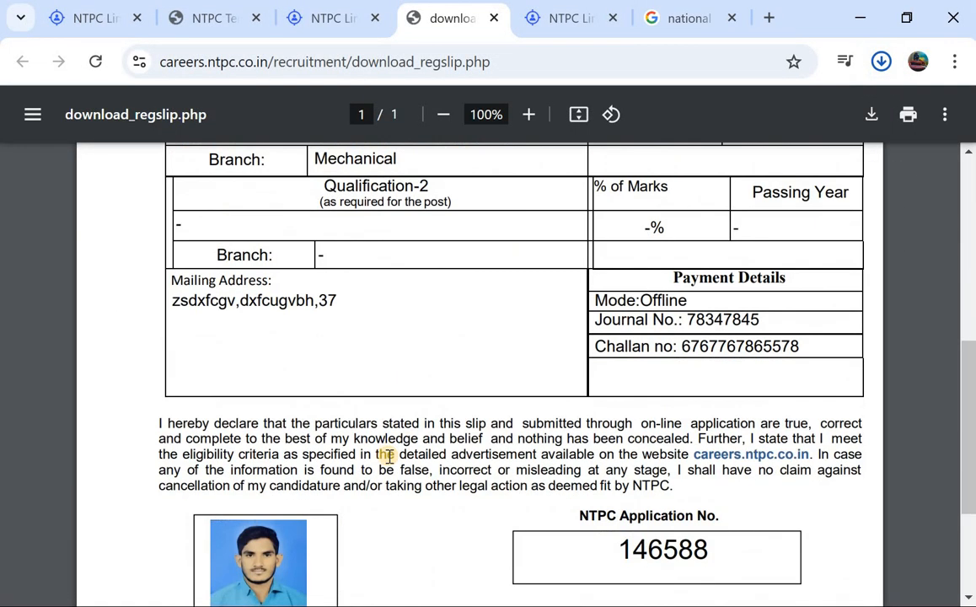
{"action": "scroll", "coordinate": [389, 456], "scroll_direction": "up", "scroll_amount": 5}
{"action": "scroll", "coordinate": [390, 456], "scroll_direction": "up", "scroll_amount": 7}
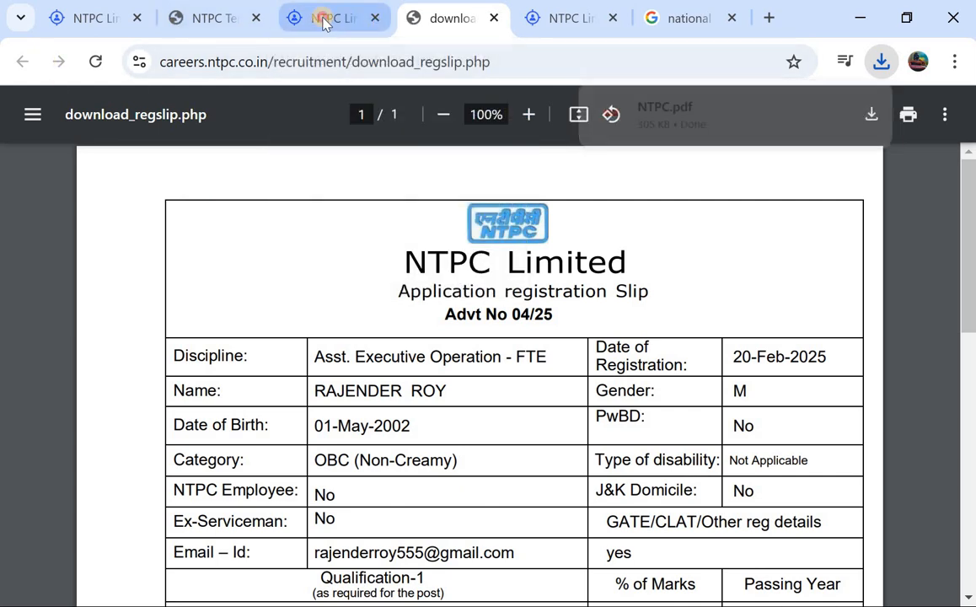
Return to the recruitment portal and open the applicant homepage to examine its available services
{"action": "left_click", "coordinate": [329, 20]}
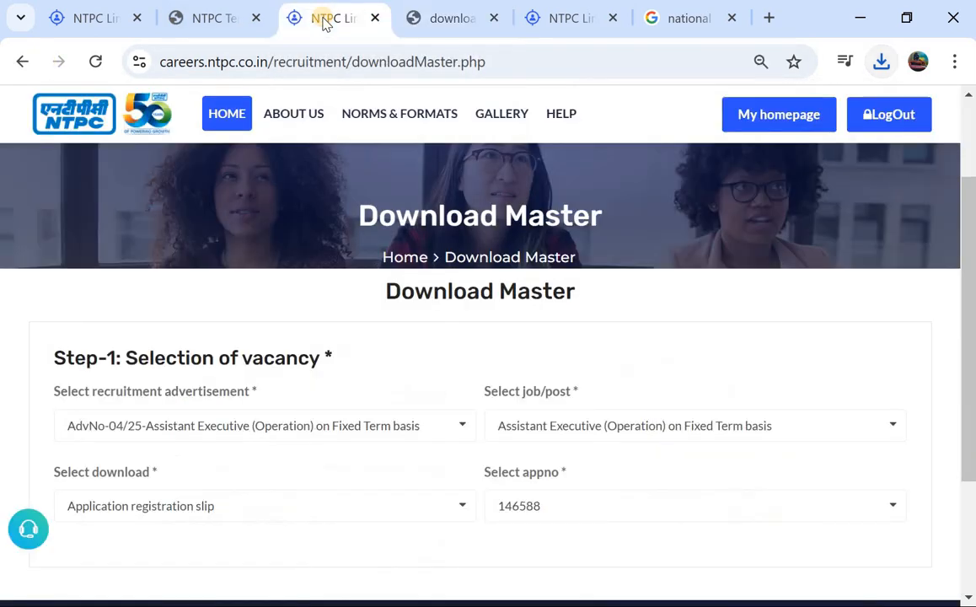
{"action": "left_click", "coordinate": [792, 121]}
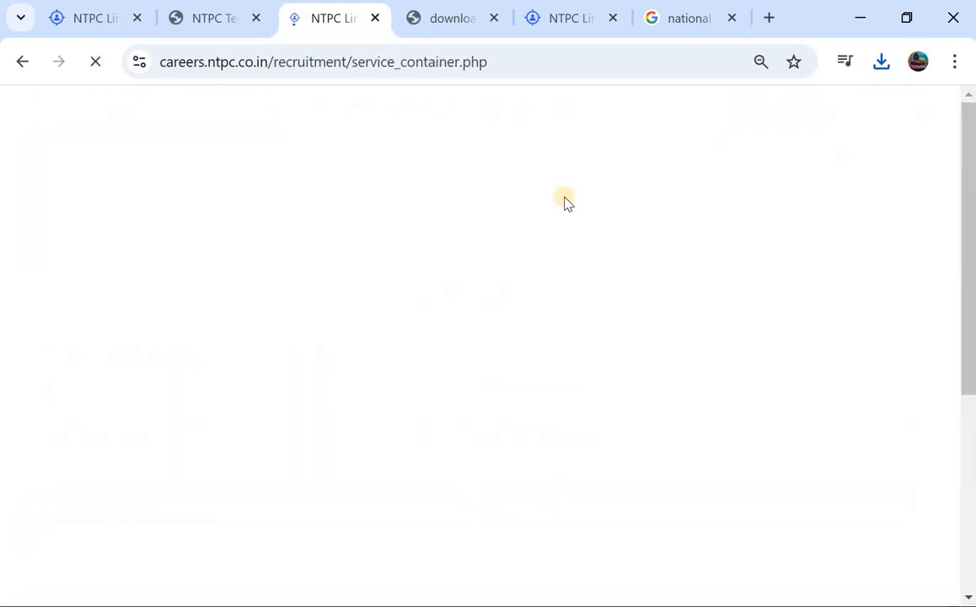
{"action": "scroll", "coordinate": [485, 311], "scroll_direction": "down", "scroll_amount": 1}
{"action": "scroll", "coordinate": [485, 312], "scroll_direction": "down", "scroll_amount": 3}
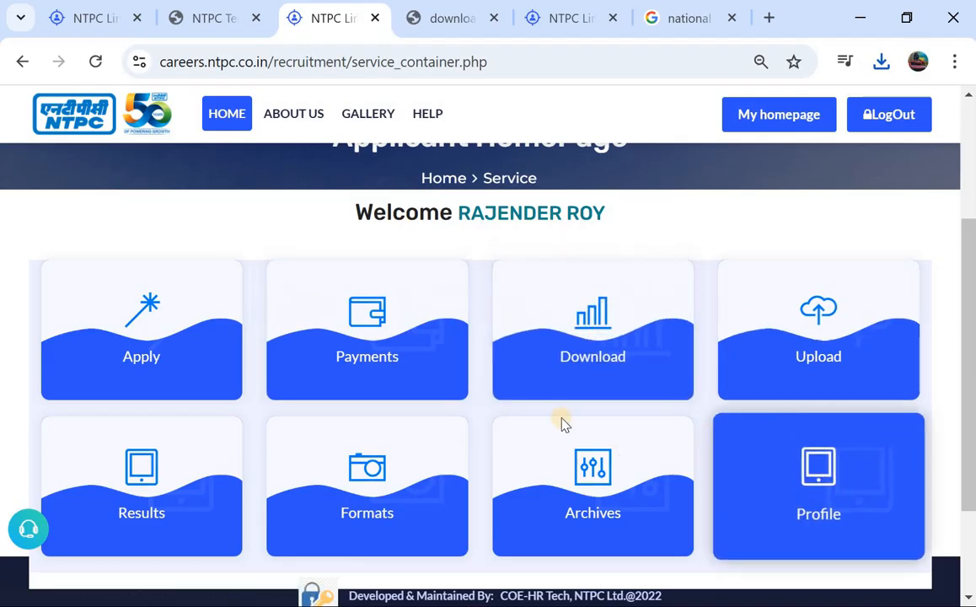
{"action": "scroll", "coordinate": [432, 380], "scroll_direction": "down", "scroll_amount": 3}
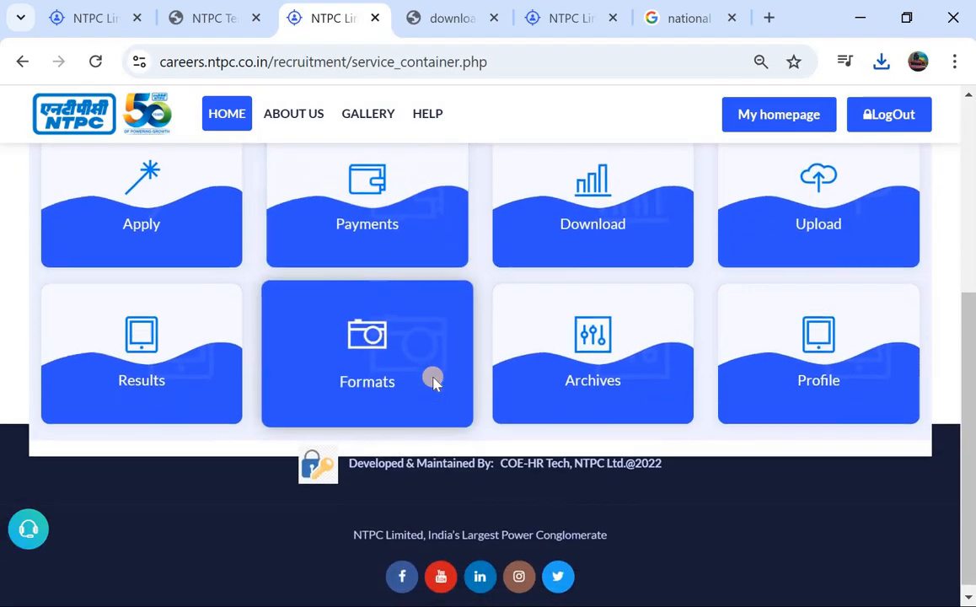
{"action": "scroll", "coordinate": [431, 377], "scroll_direction": "up", "scroll_amount": 6}
{"action": "scroll", "coordinate": [267, 279], "scroll_direction": "up", "scroll_amount": 1}
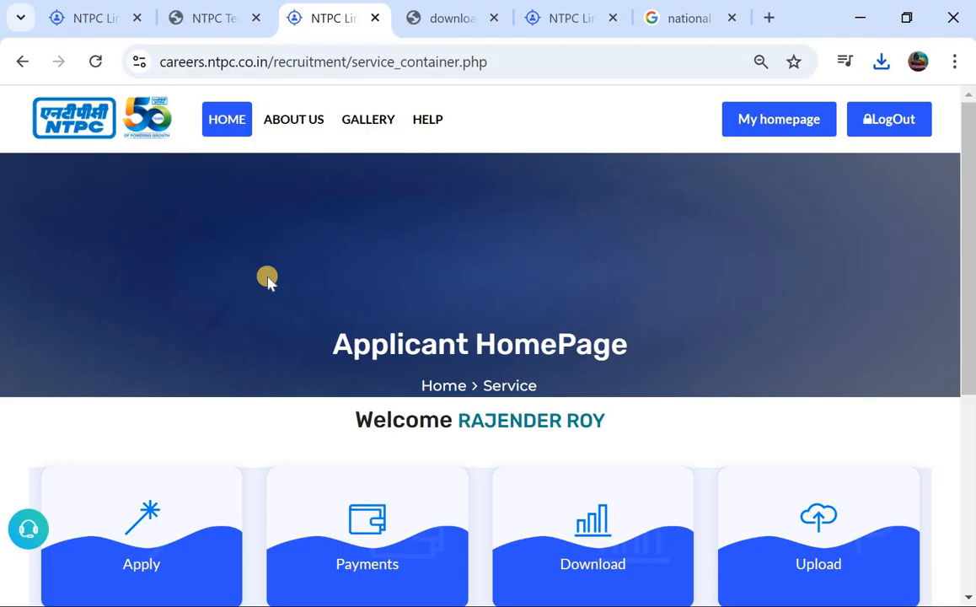
Switch to the public NTPC recruitment home page and look for the notices below its banner
{"action": "left_click", "coordinate": [115, 21]}
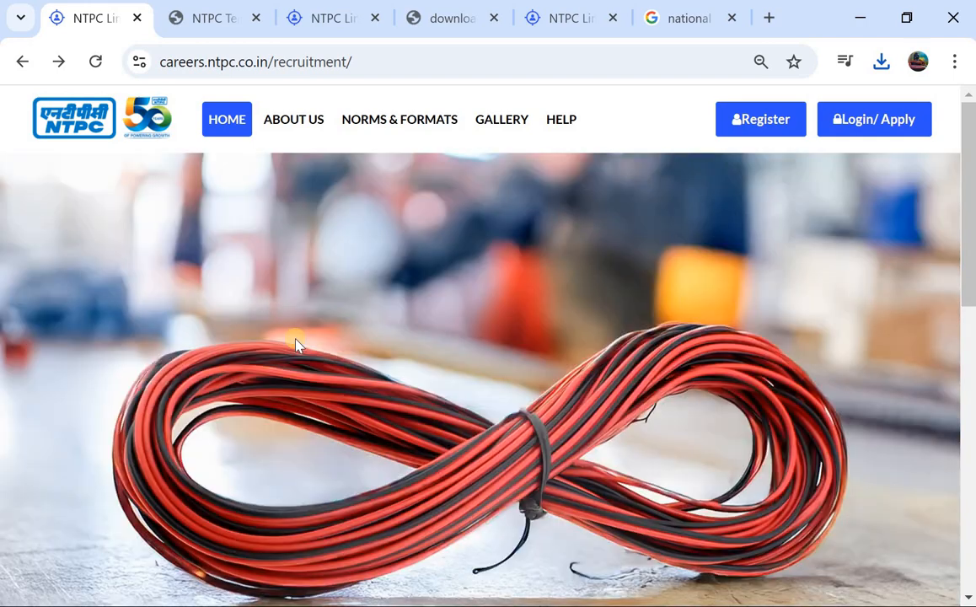
{"action": "scroll", "coordinate": [295, 345], "scroll_direction": "down", "scroll_amount": 2}
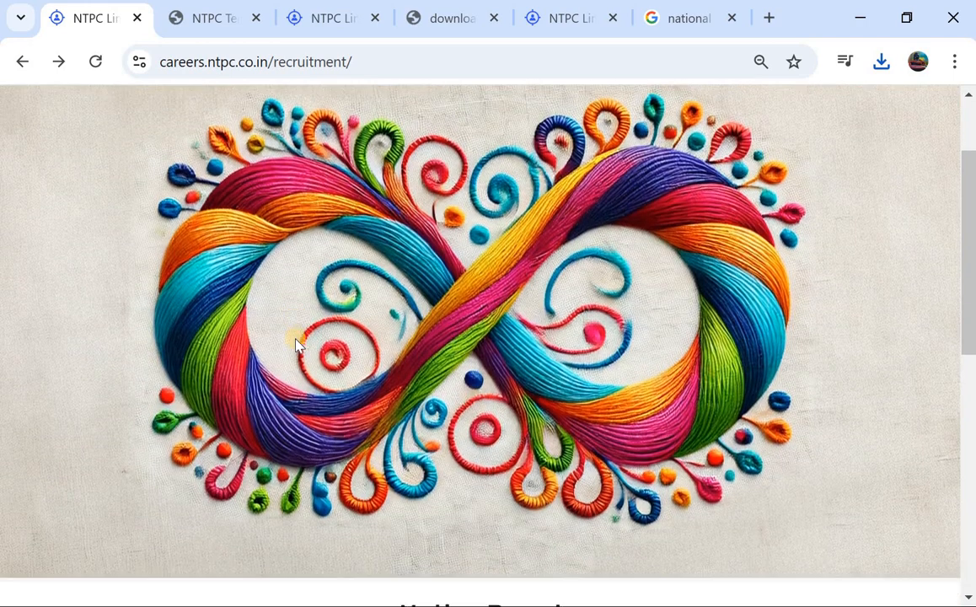